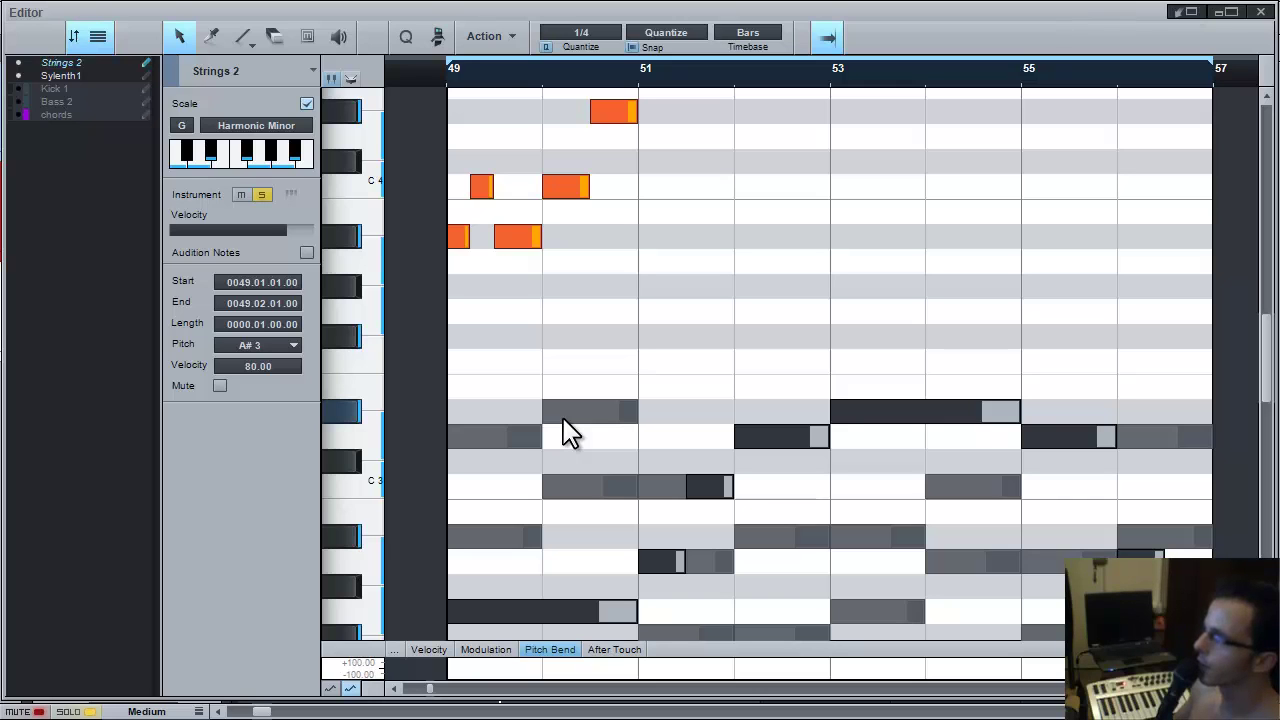
Transpose the five-note phrase in bars 49–50 down one octave
{"action": "left_click", "coordinate": [620, 390]}
{"action": "left_click_drag", "start_coordinate": [686, 297], "coordinate": [440, 128]}
{"action": "key", "text": "shift+Down"}
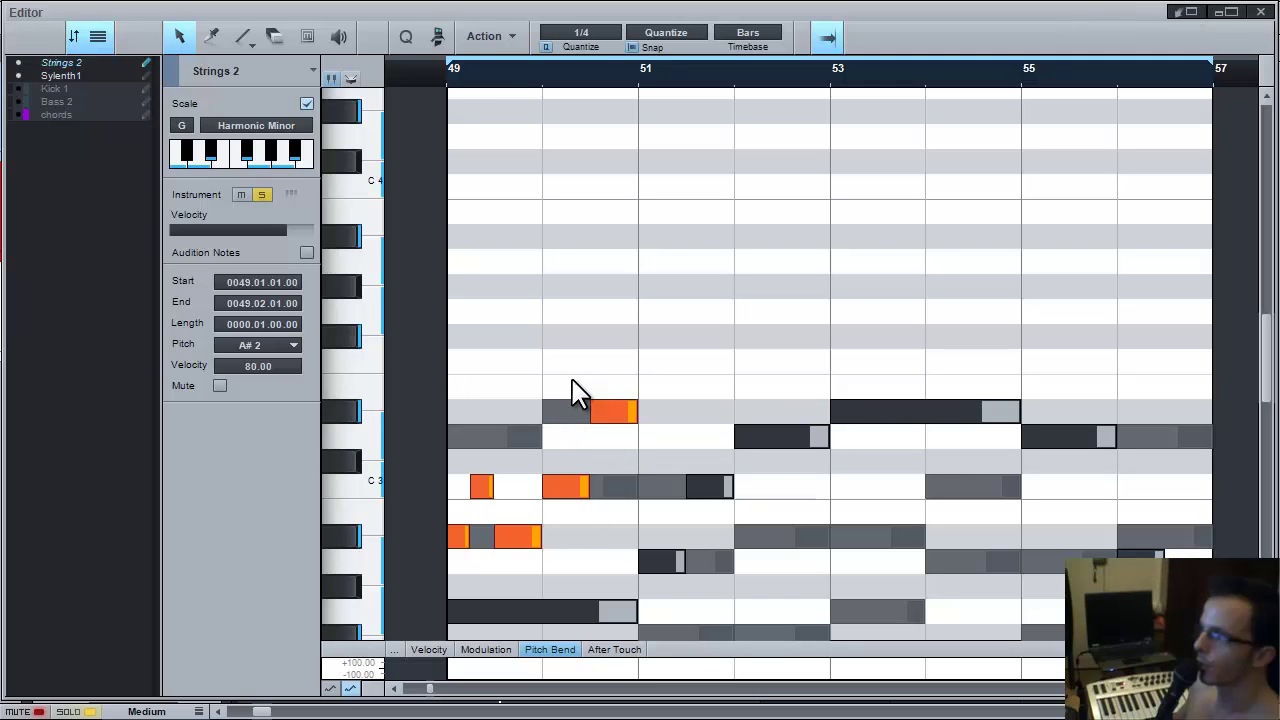
Try moving the phrase's last note to F#3 within the Harmonic Minor scale and restore its pitch
{"action": "left_click", "coordinate": [626, 457]}
{"action": "left_click_drag", "start_coordinate": [626, 414], "coordinate": [620, 378]}
{"action": "left_click", "coordinate": [626, 368]}
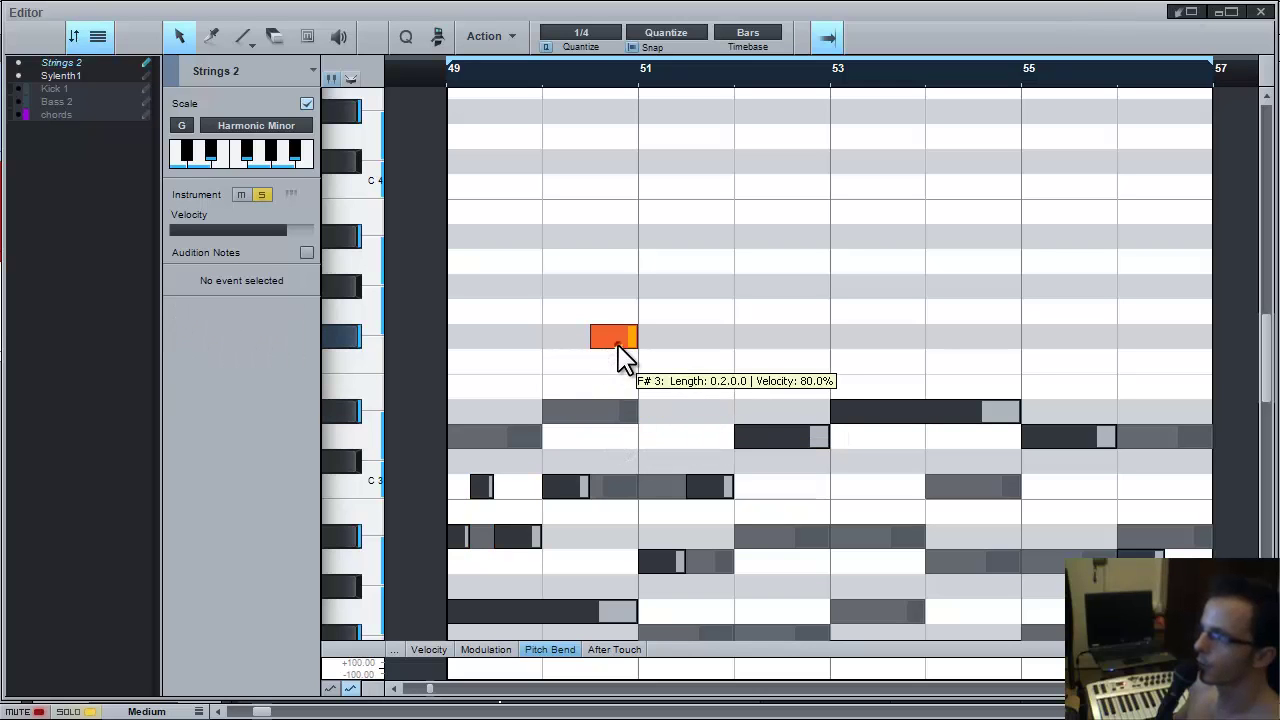
{"action": "left_click", "coordinate": [617, 342]}
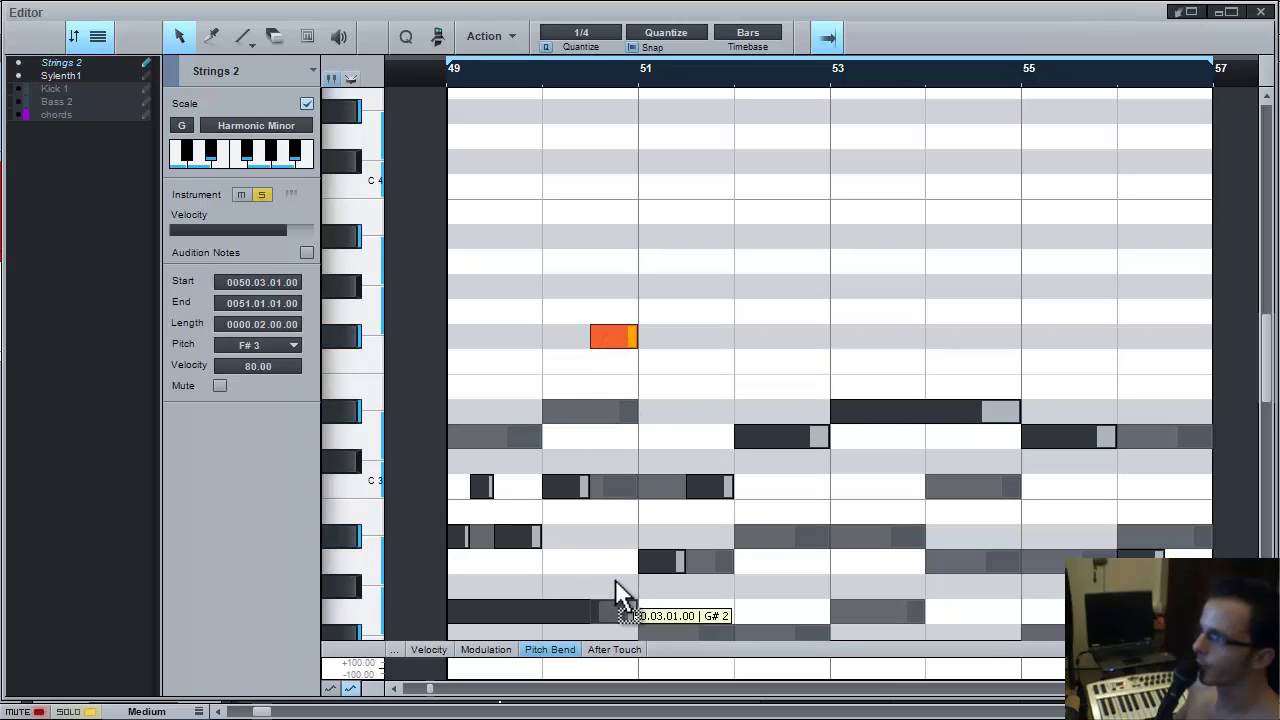
{"action": "key", "text": "ctrl+z"}
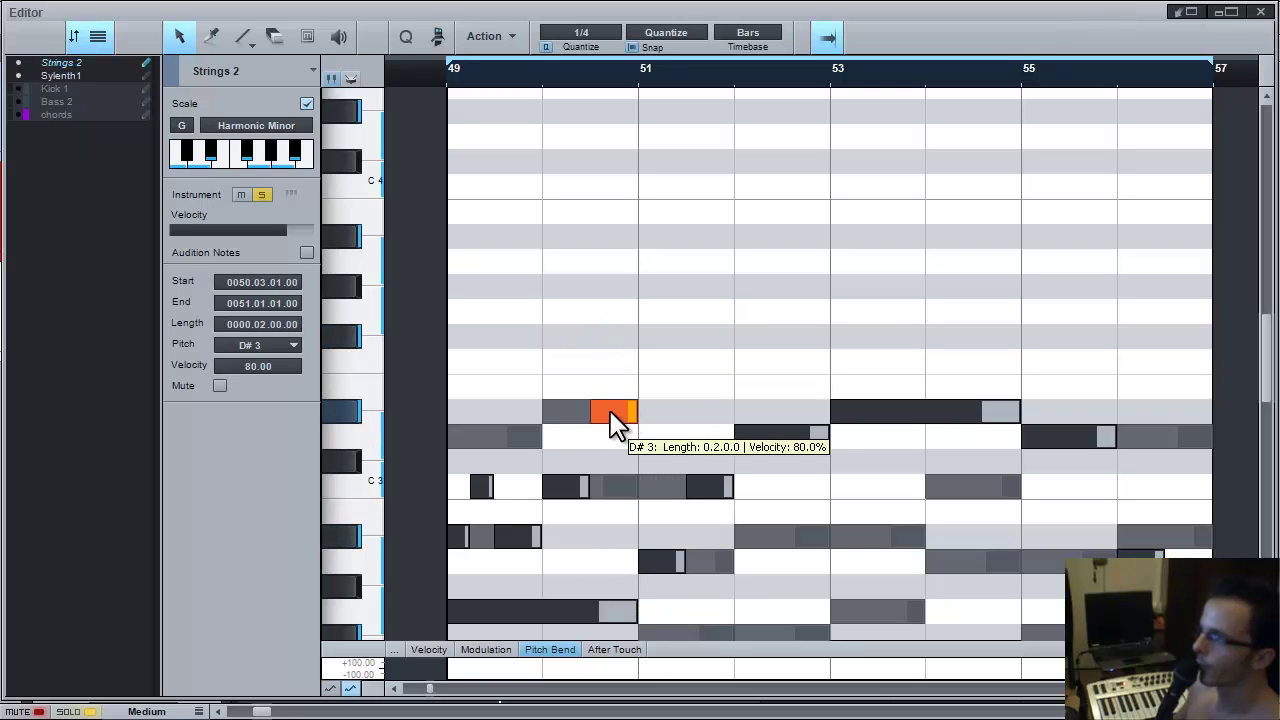
Try the phrase's last note at E3 with the scale restriction off, return it to D#3 and re-enable the scale
{"action": "left_click", "coordinate": [307, 104]}
{"action": "mouse_move", "coordinate": [612, 413]}
{"action": "left_mouse_down"}
{"action": "mouse_move", "coordinate": [617, 380]}
{"action": "mouse_move", "coordinate": [609, 388]}
{"action": "left_mouse_up"}
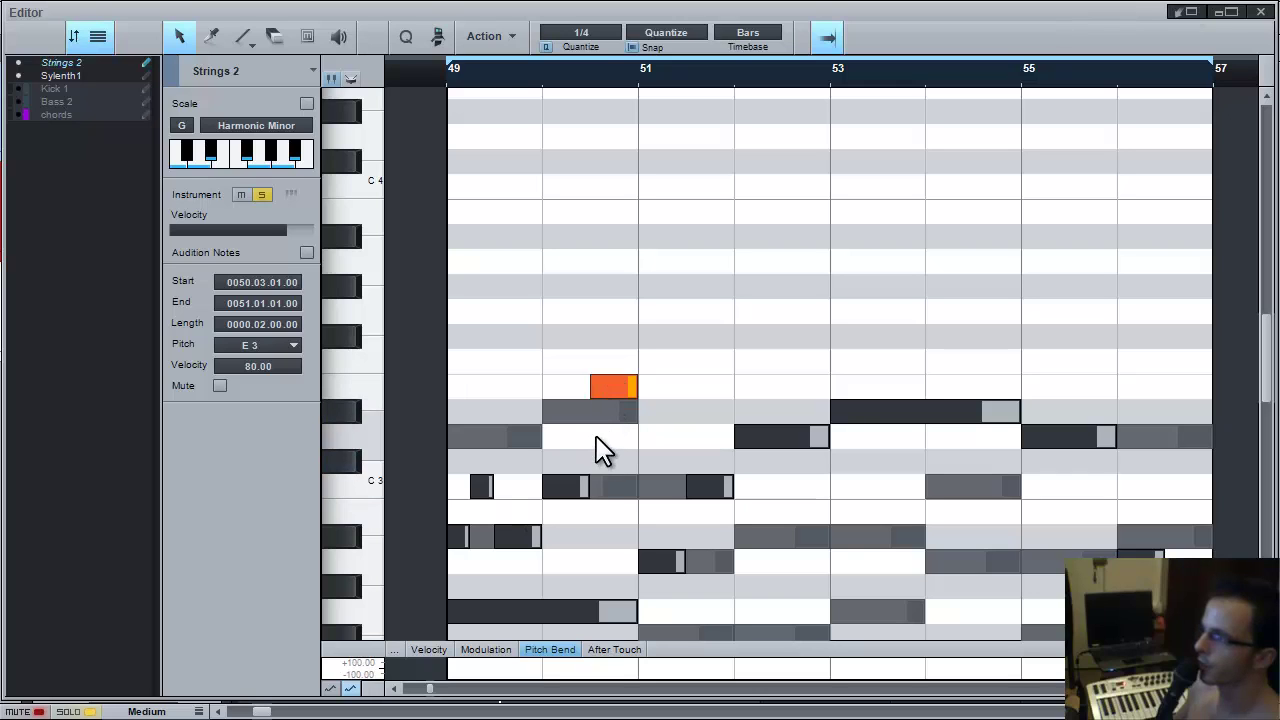
{"action": "left_click_drag", "start_coordinate": [609, 386], "coordinate": [606, 427]}
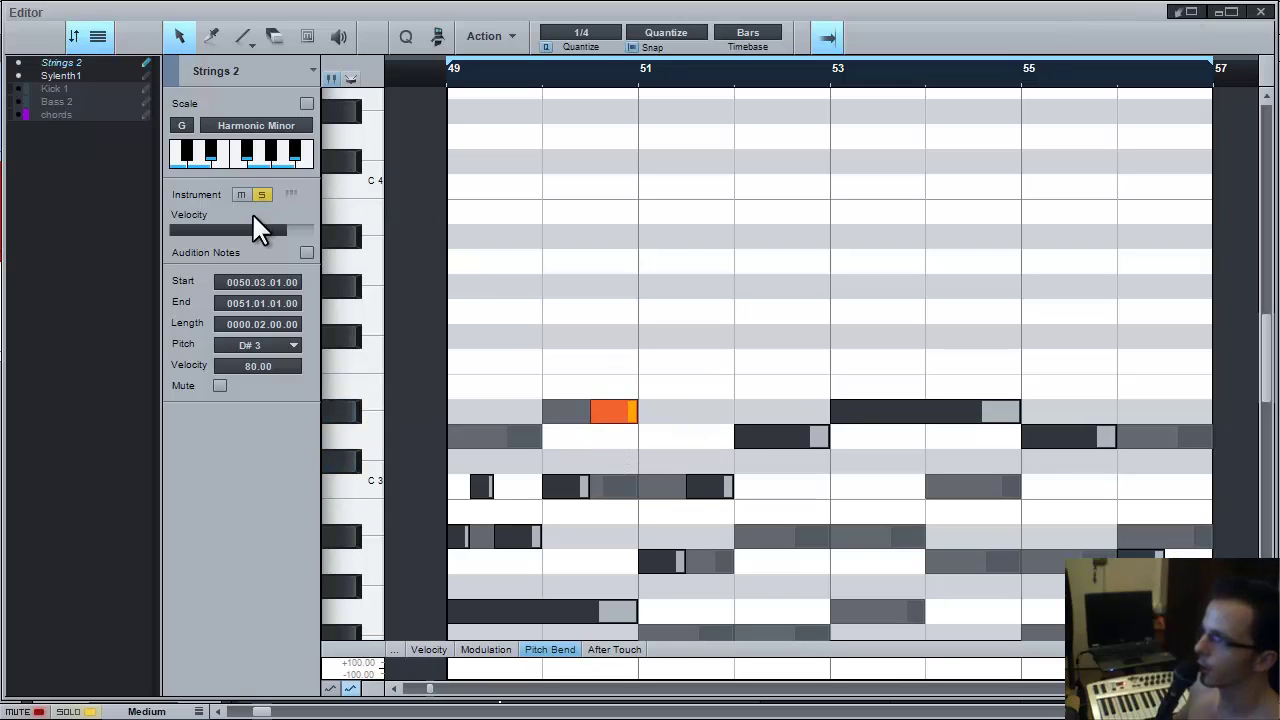
{"action": "left_click", "coordinate": [307, 102]}
Reselect the five phrase notes in bars 49–50 and transpose them up one octave
{"action": "left_click_drag", "start_coordinate": [616, 347], "coordinate": [440, 542]}
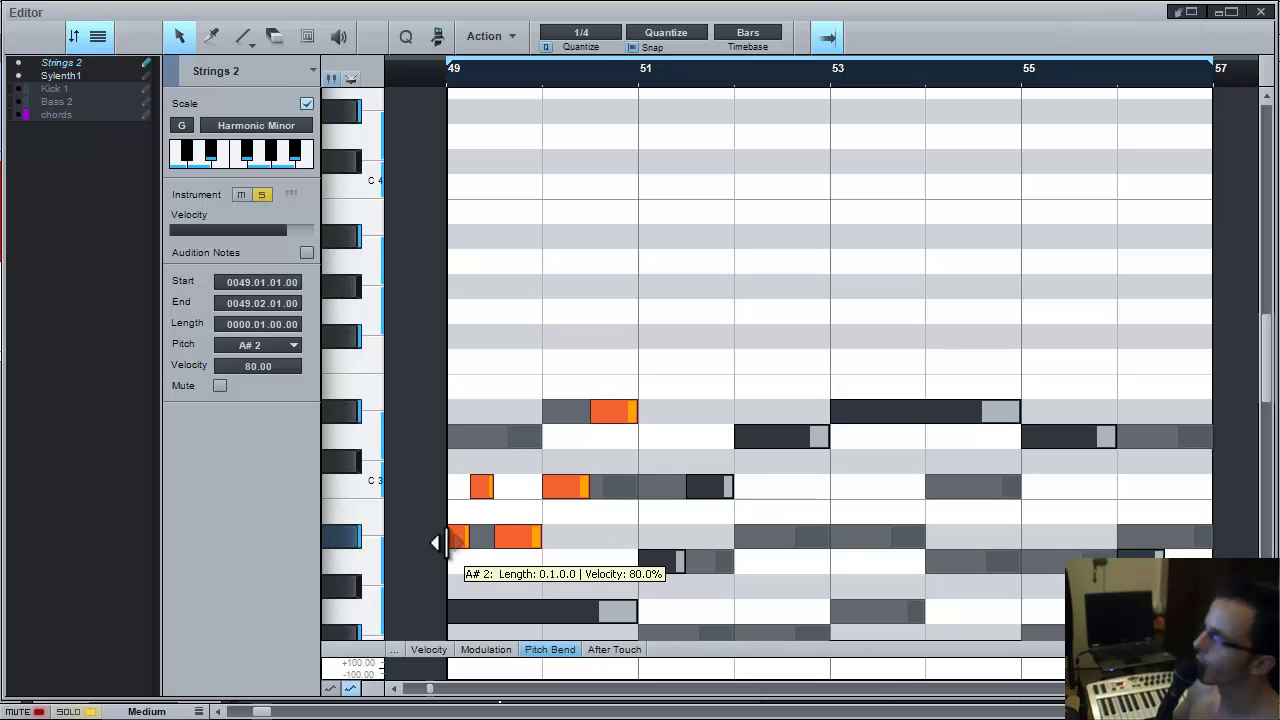
{"action": "key", "text": "shift+alt+Up"}
{"action": "key", "text": "shift+alt+Down"}
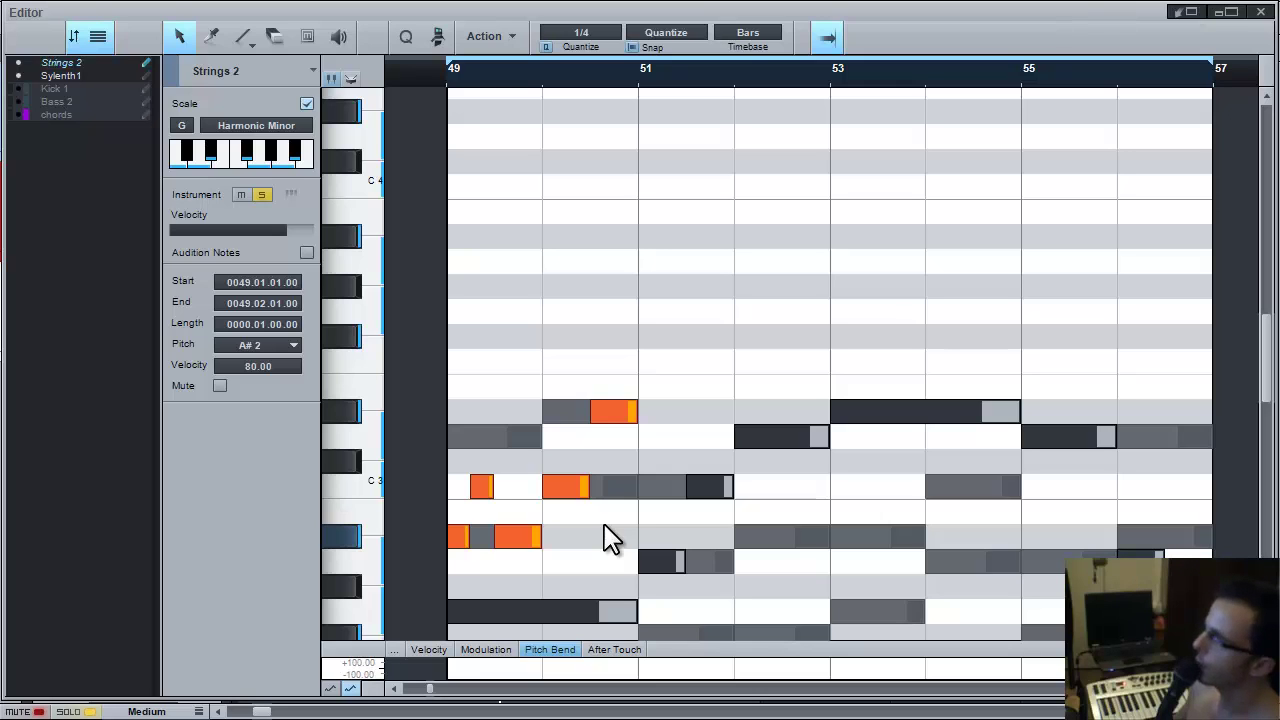
{"action": "left_click", "coordinate": [660, 562]}
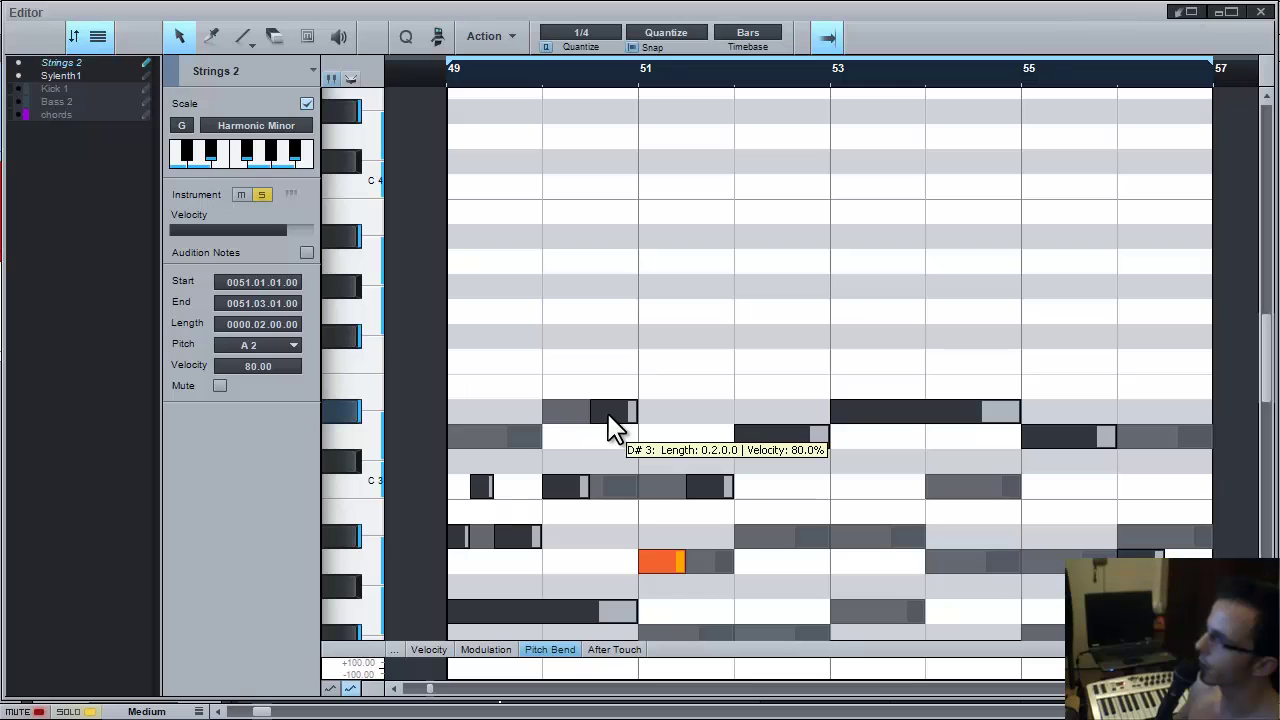
{"action": "left_click_drag", "start_coordinate": [614, 348], "coordinate": [462, 565]}
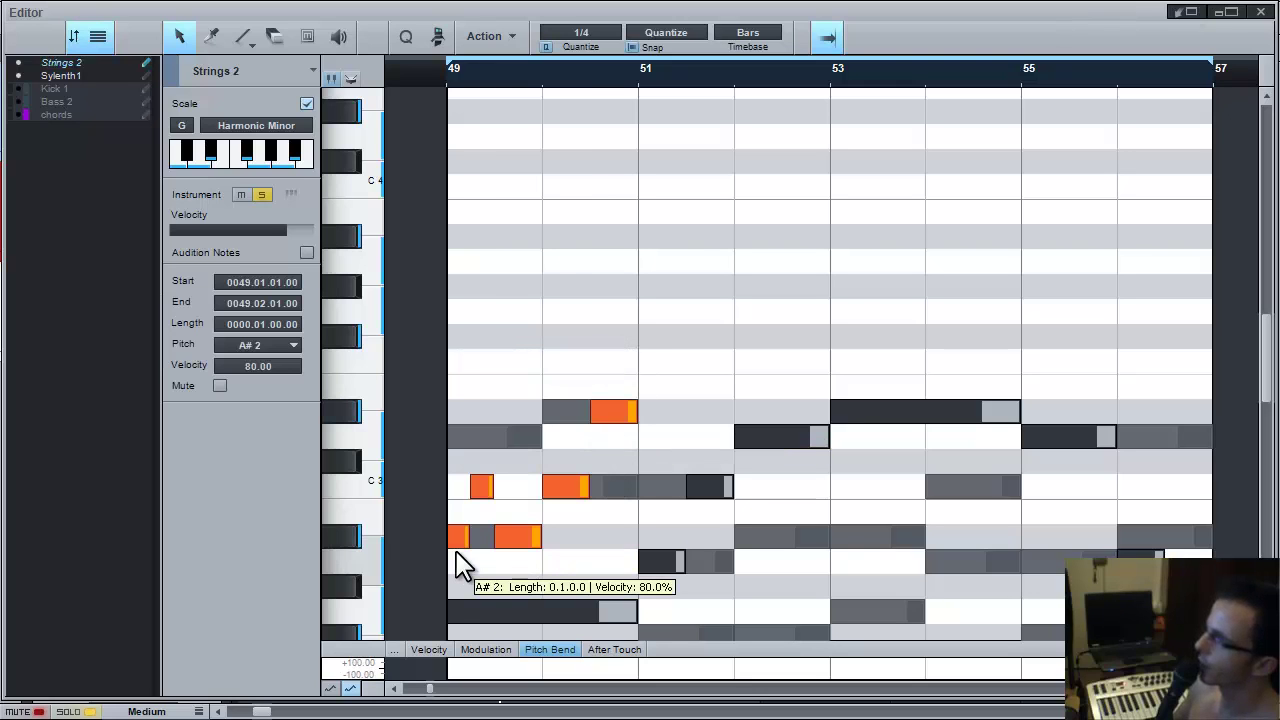
{"action": "key", "text": "shift+Up"}
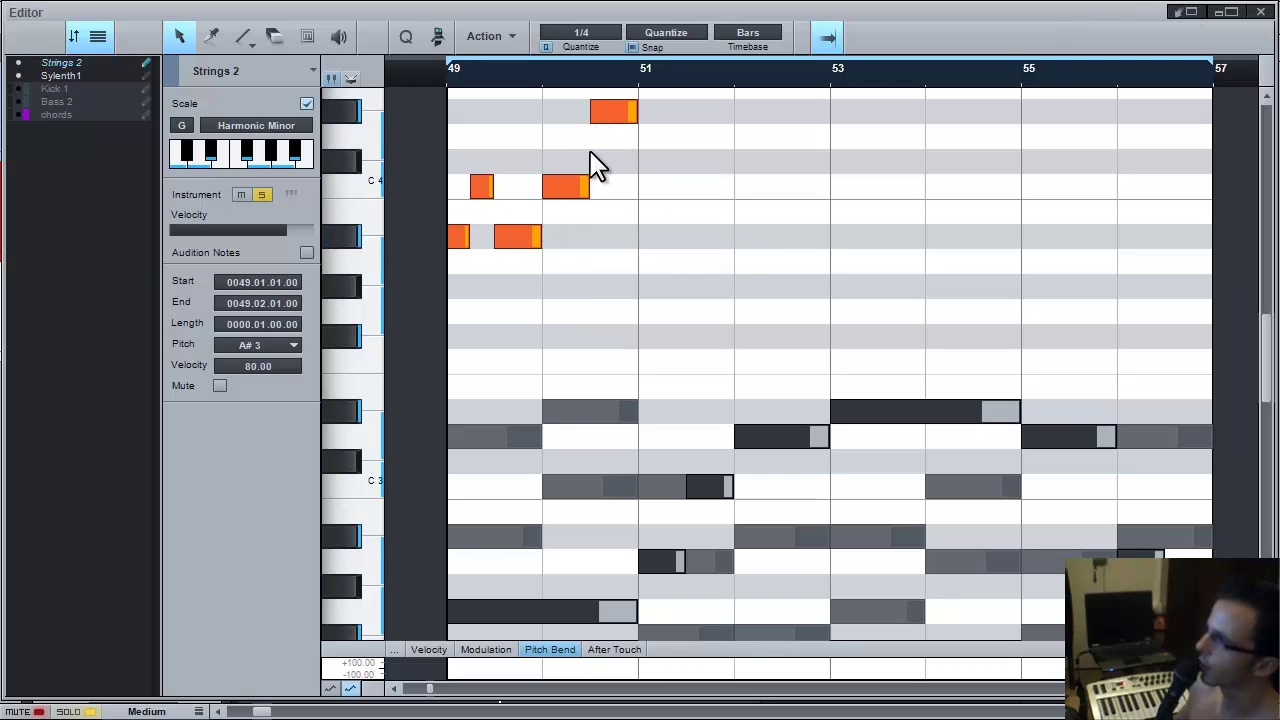
Duplicate the phrase from bars 49–50 to bar 51 and move all the copied notes to C4
{"action": "left_click_drag", "start_coordinate": [518, 255], "coordinate": [1097, 220]}
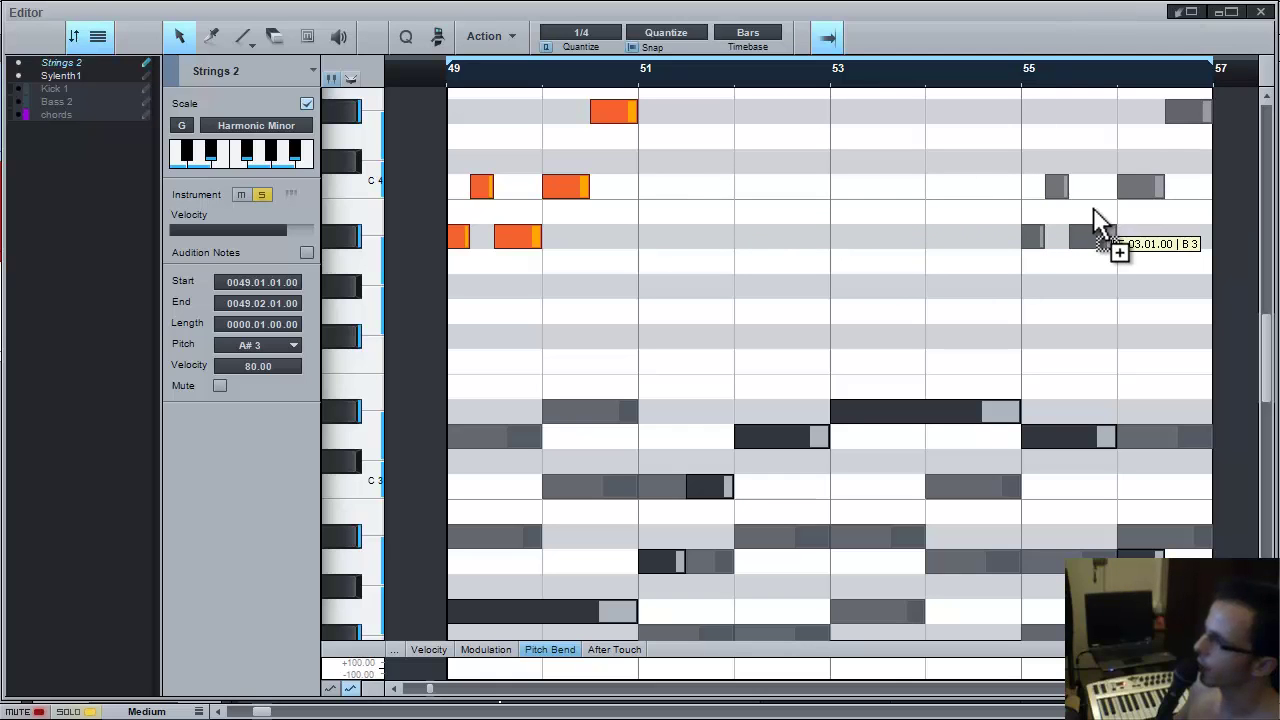
{"action": "left_click_drag", "start_coordinate": [1097, 220], "coordinate": [706, 229]}
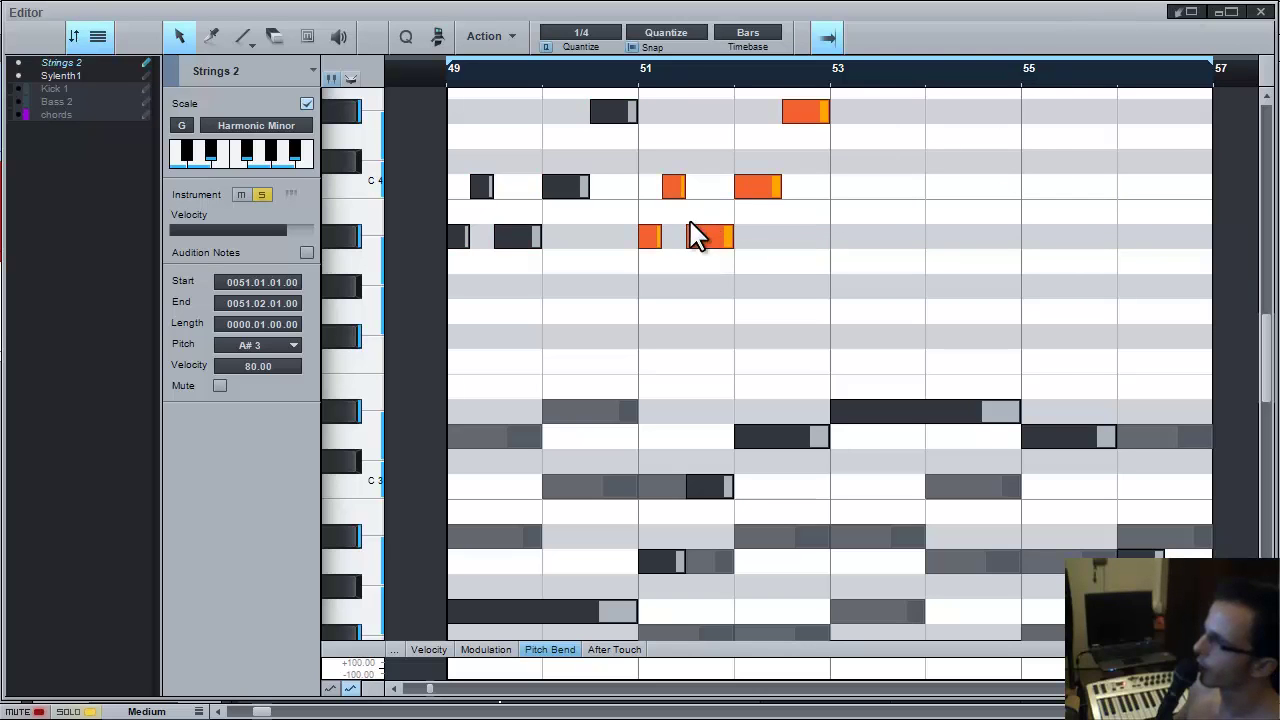
{"action": "left_click_drag", "start_coordinate": [632, 207], "coordinate": [749, 266]}
{"action": "key", "text": "Up"}
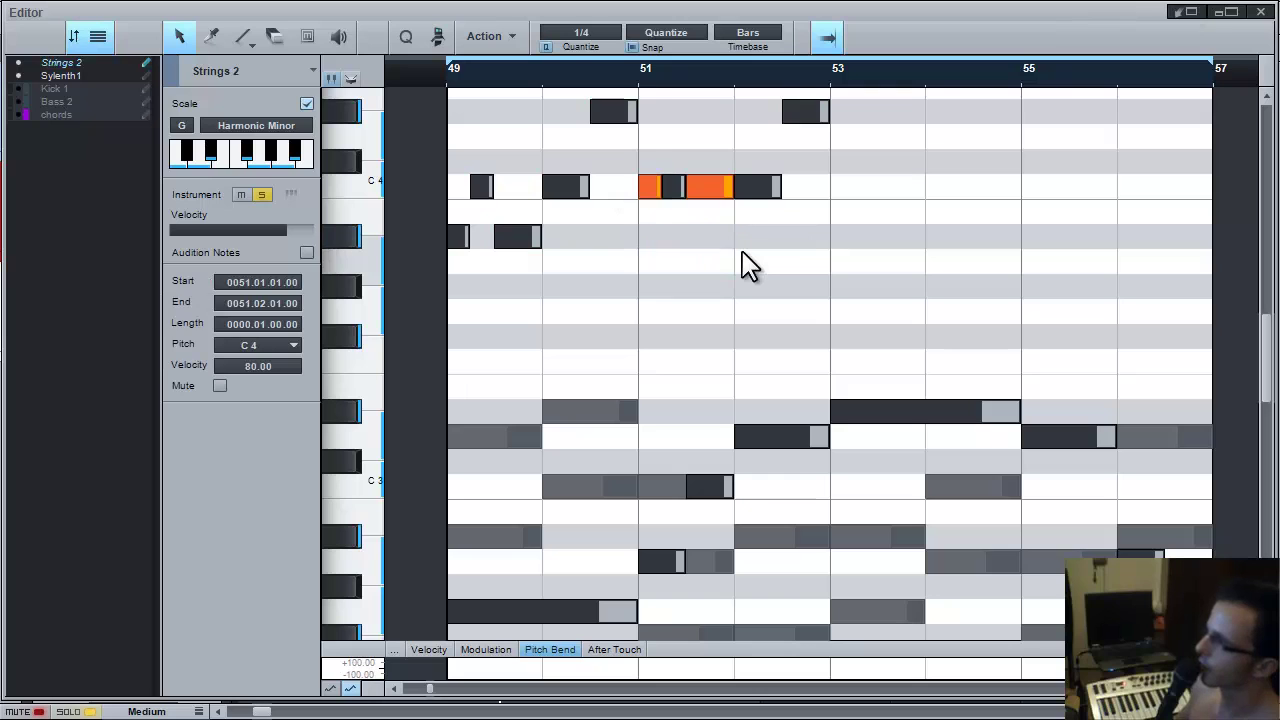
{"action": "left_click", "coordinate": [820, 112]}
{"action": "key", "text": "Down"}
{"action": "key", "text": "Down"}
Delete the copied C4 notes in bars 51–52
{"action": "left_click_drag", "start_coordinate": [851, 163], "coordinate": [643, 206]}
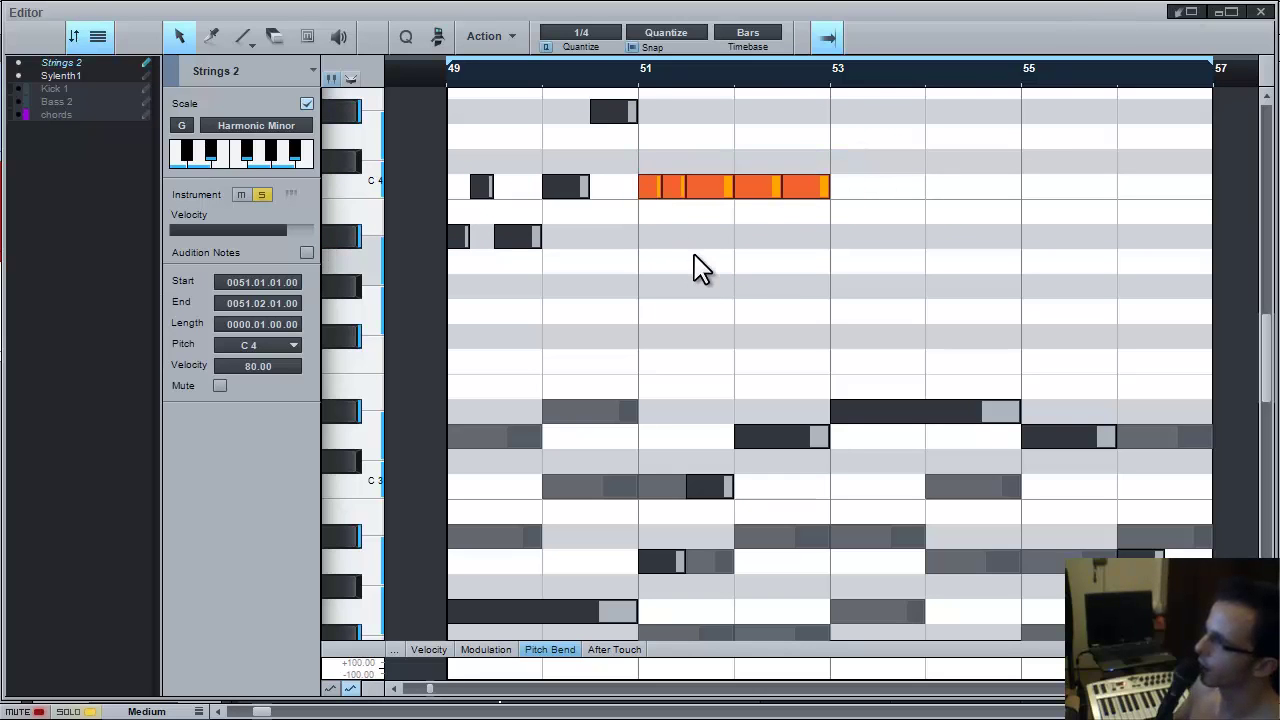
{"action": "left_click", "coordinate": [722, 212]}
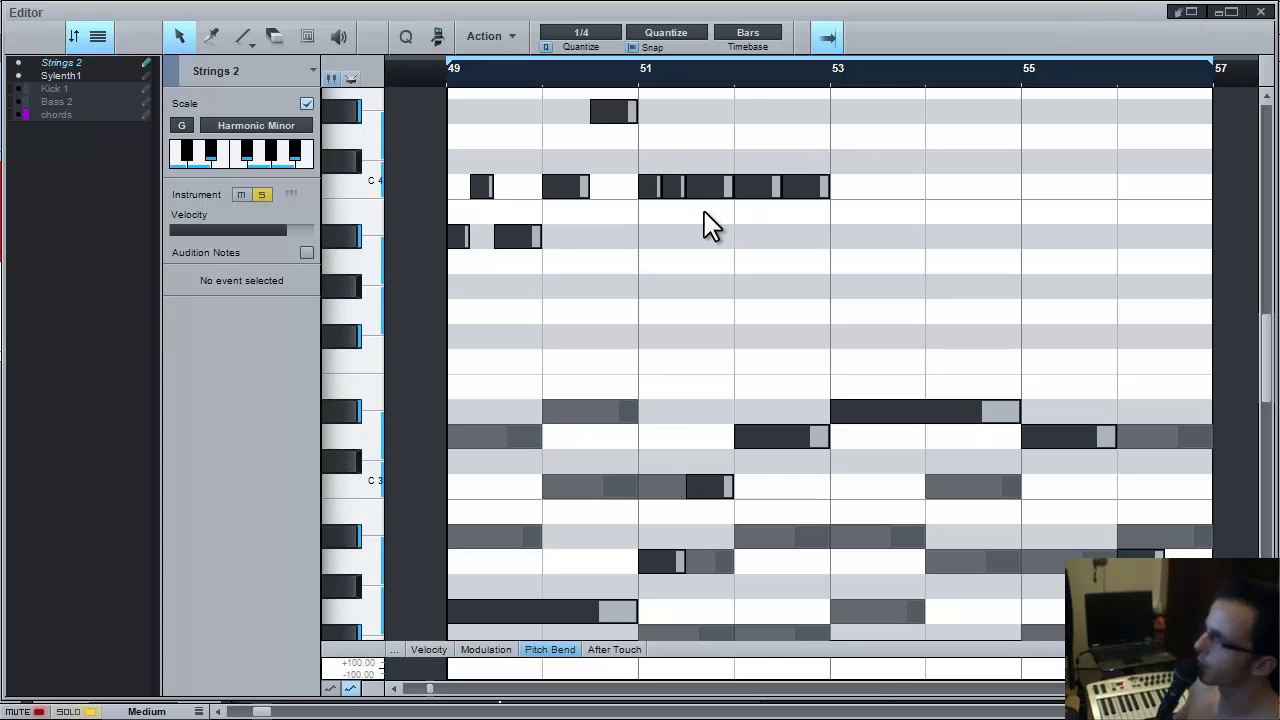
{"action": "left_click_drag", "start_coordinate": [637, 220], "coordinate": [1103, 170]}
{"action": "key", "text": "Delete"}
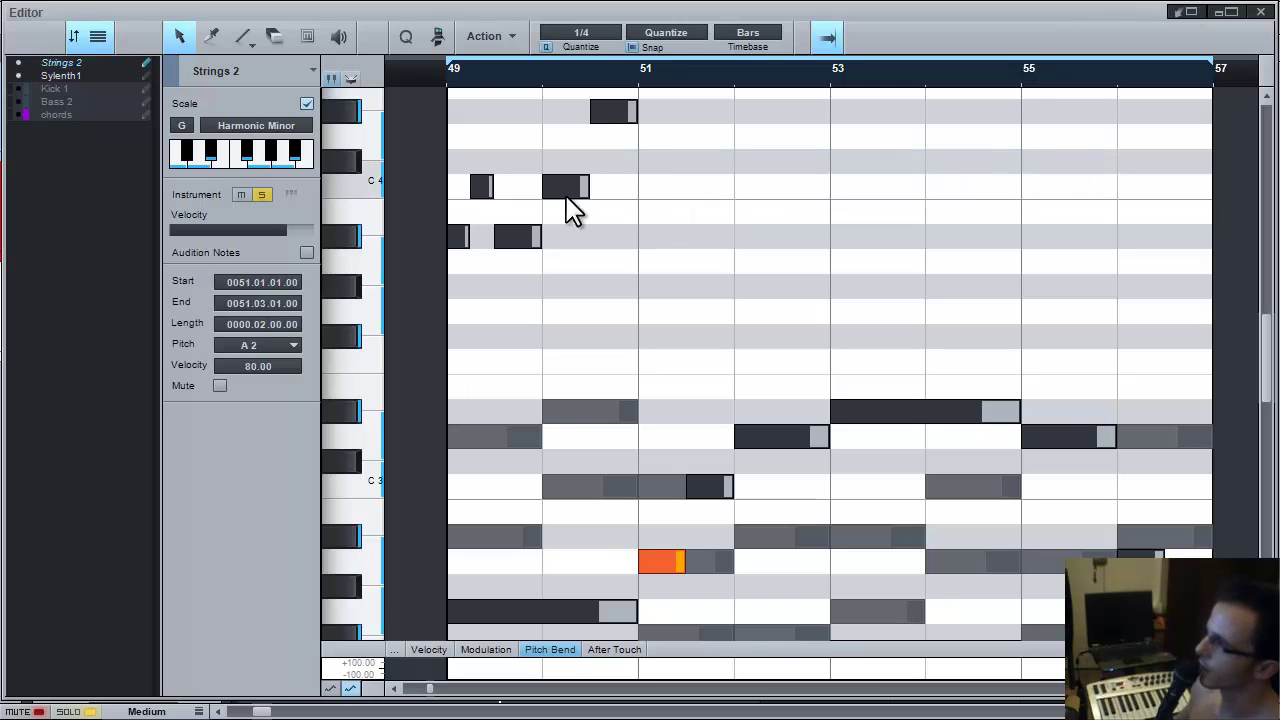
Shorten the two notes in bar 50 to one beat each and copy the whole phrase to bar 51
{"action": "left_click_drag", "start_coordinate": [590, 192], "coordinate": [574, 200]}
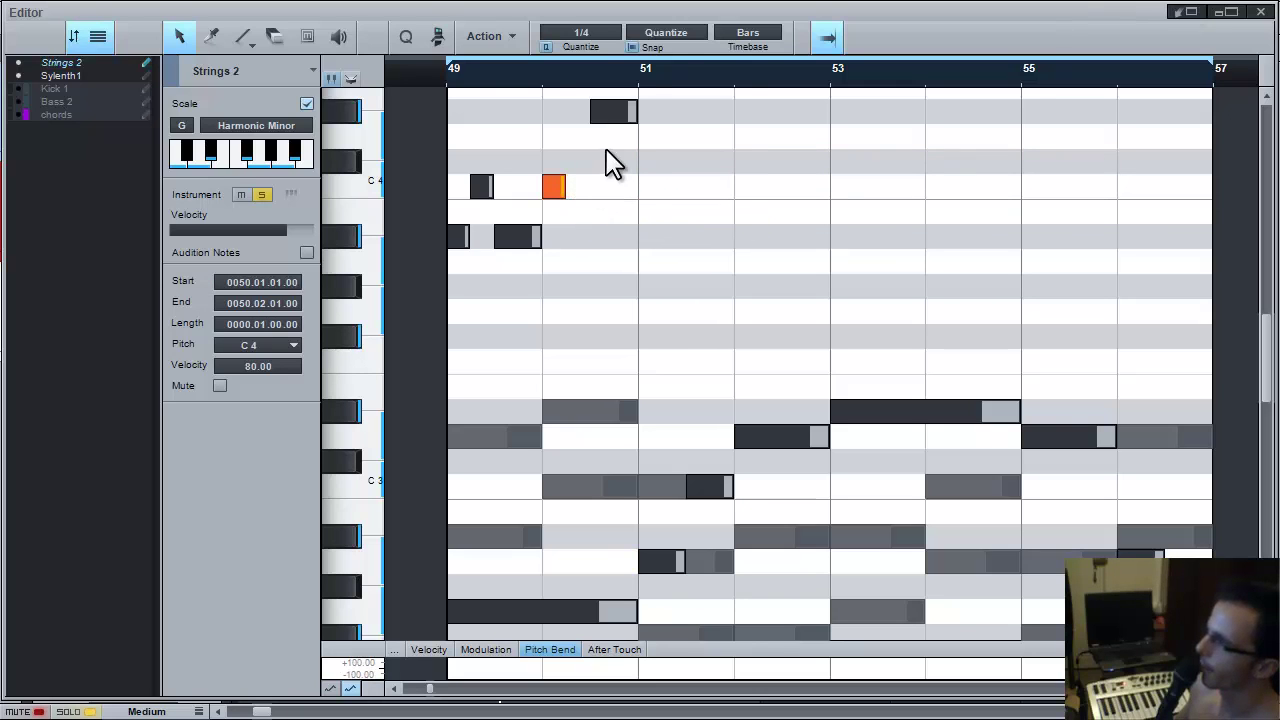
{"action": "left_click_drag", "start_coordinate": [632, 114], "coordinate": [614, 114]}
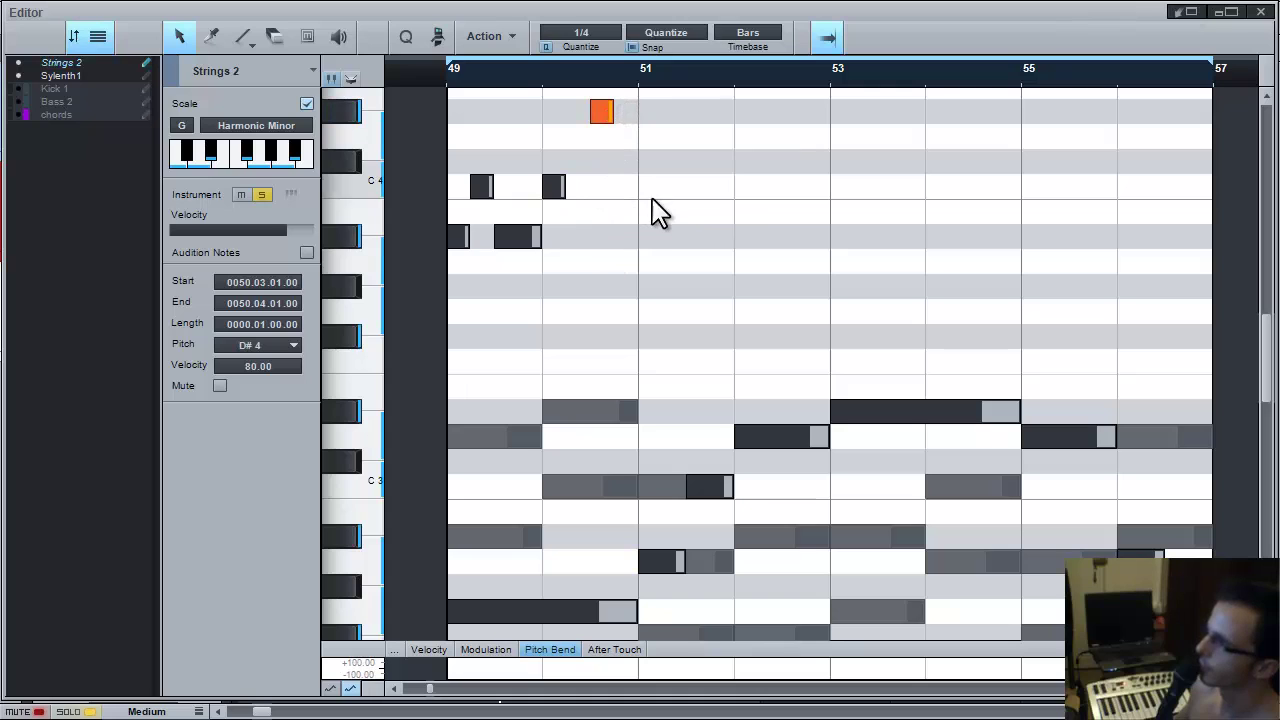
{"action": "left_click_drag", "start_coordinate": [672, 265], "coordinate": [410, 112]}
{"action": "left_click", "coordinate": [525, 240]}
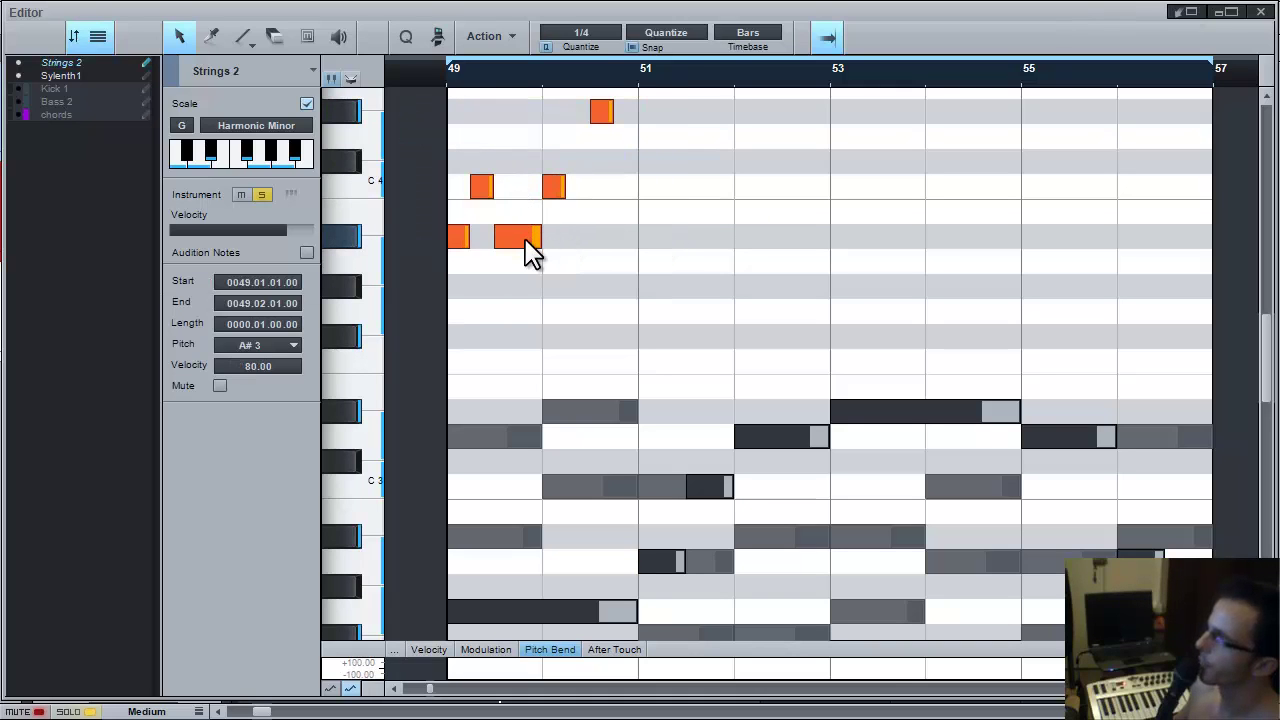
{"action": "left_click_drag", "start_coordinate": [525, 241], "coordinate": [717, 243]}
{"action": "left_click", "coordinate": [714, 280]}
Lower the higher copied notes in bars 51–52 so that they all sit on A#3
{"action": "left_click_drag", "start_coordinate": [614, 146], "coordinate": [808, 194]}
{"action": "key", "text": "Down"}
{"action": "key", "text": "Down"}
{"action": "left_click_drag", "start_coordinate": [757, 95], "coordinate": [851, 160]}
{"action": "key", "text": "Down"}
{"action": "key", "text": "Down"}
{"action": "key", "text": "Down"}
{"action": "key", "text": "Down"}
{"action": "key", "text": "Down"}
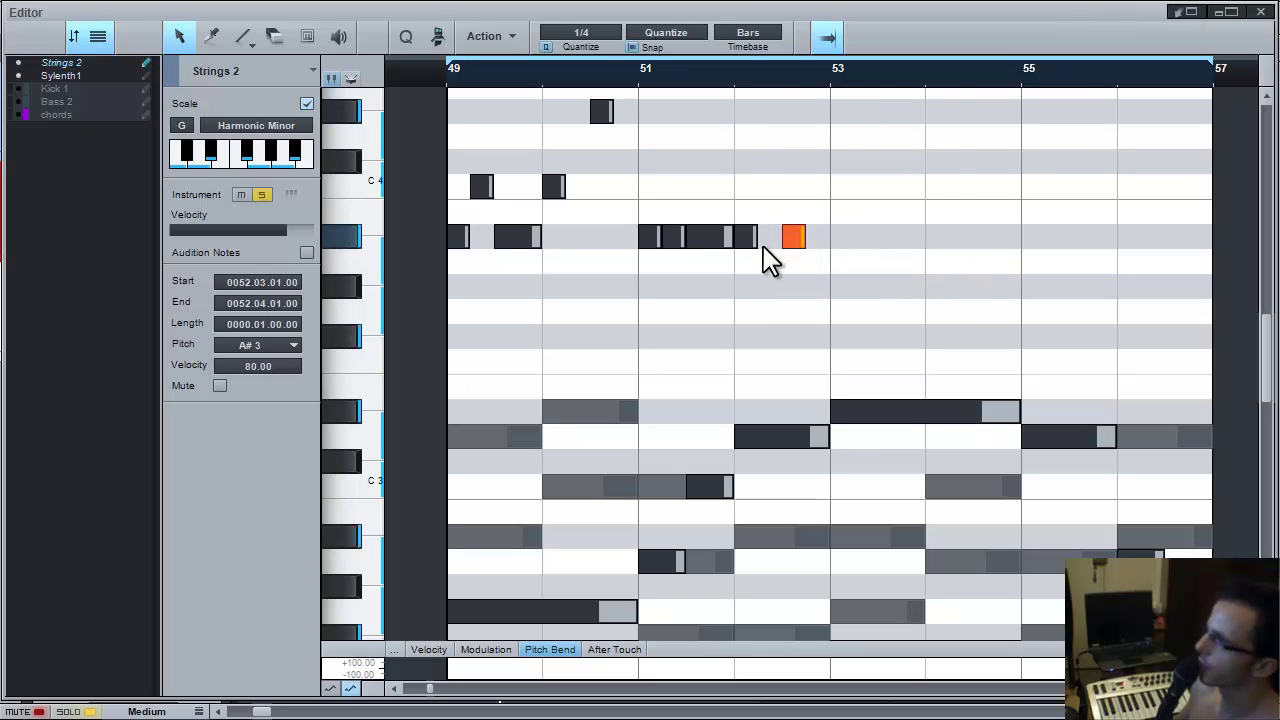
Copy the A#3 rhythm pattern from bars 51–52 to bar 55 and to bar 53
{"action": "left_click_drag", "start_coordinate": [633, 177], "coordinate": [851, 250]}
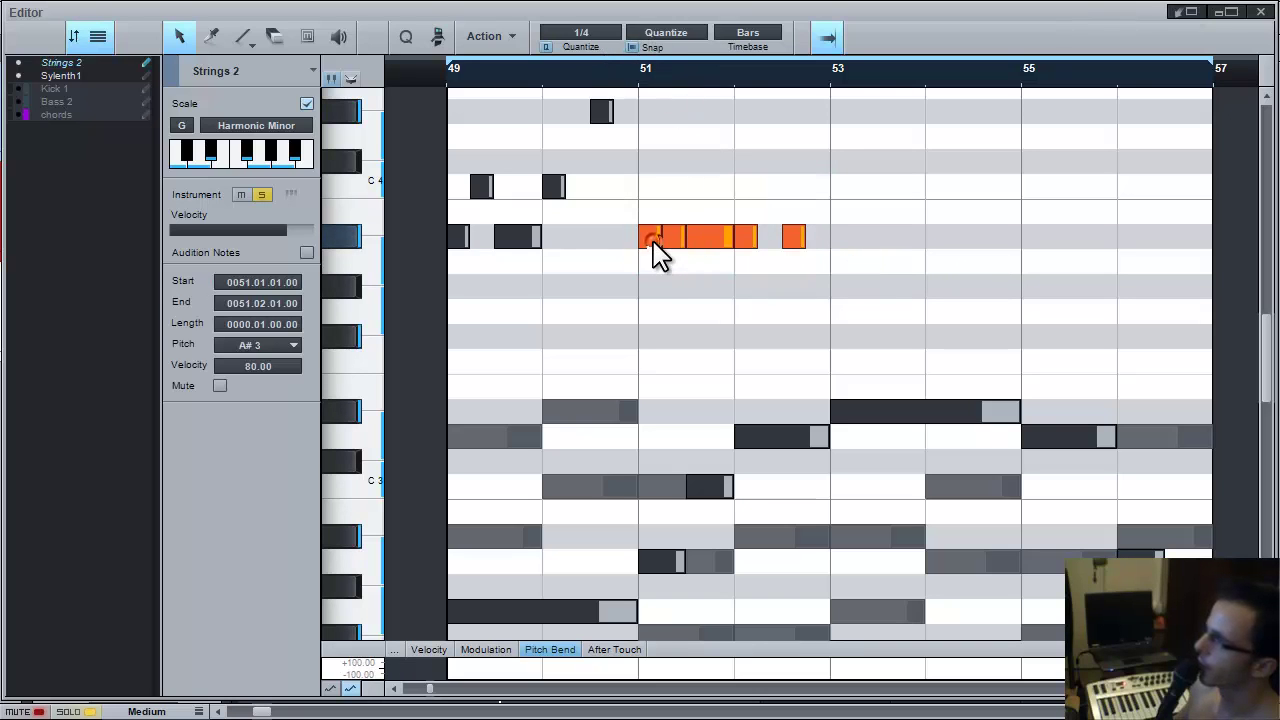
{"action": "left_click_drag", "start_coordinate": [653, 241], "coordinate": [1040, 222]}
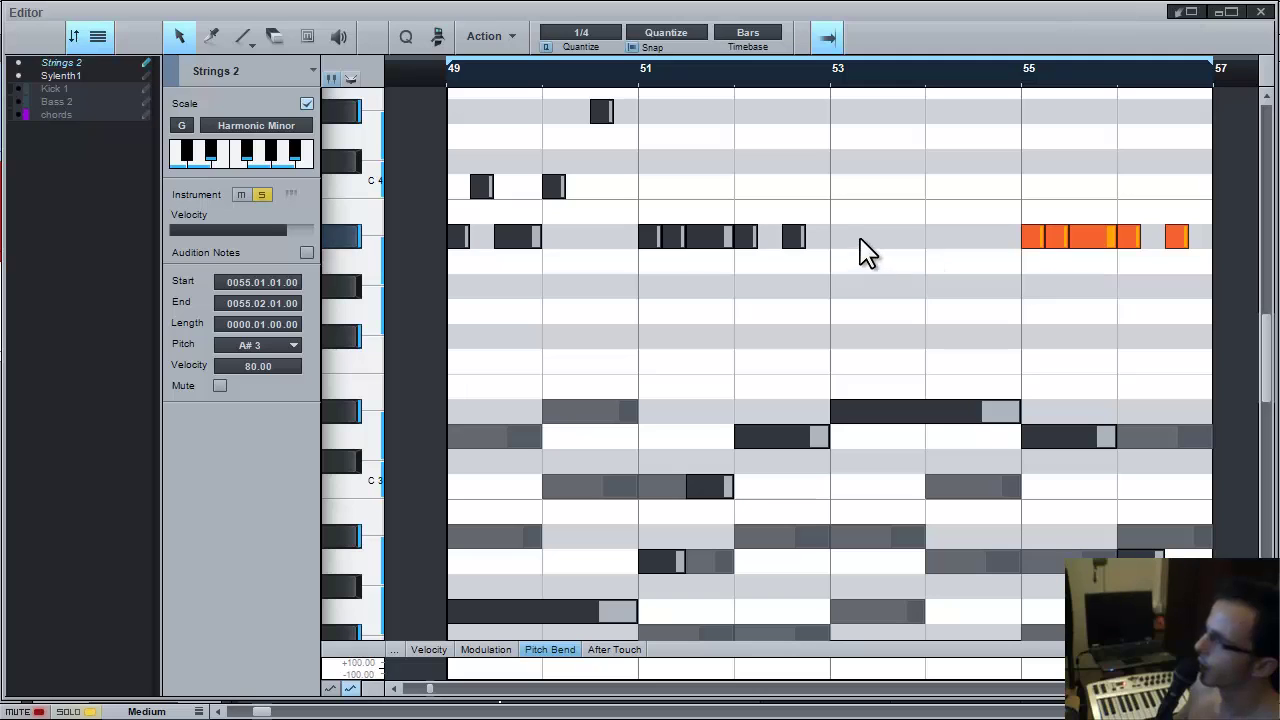
{"action": "left_click_drag", "start_coordinate": [1043, 251], "coordinate": [852, 252]}
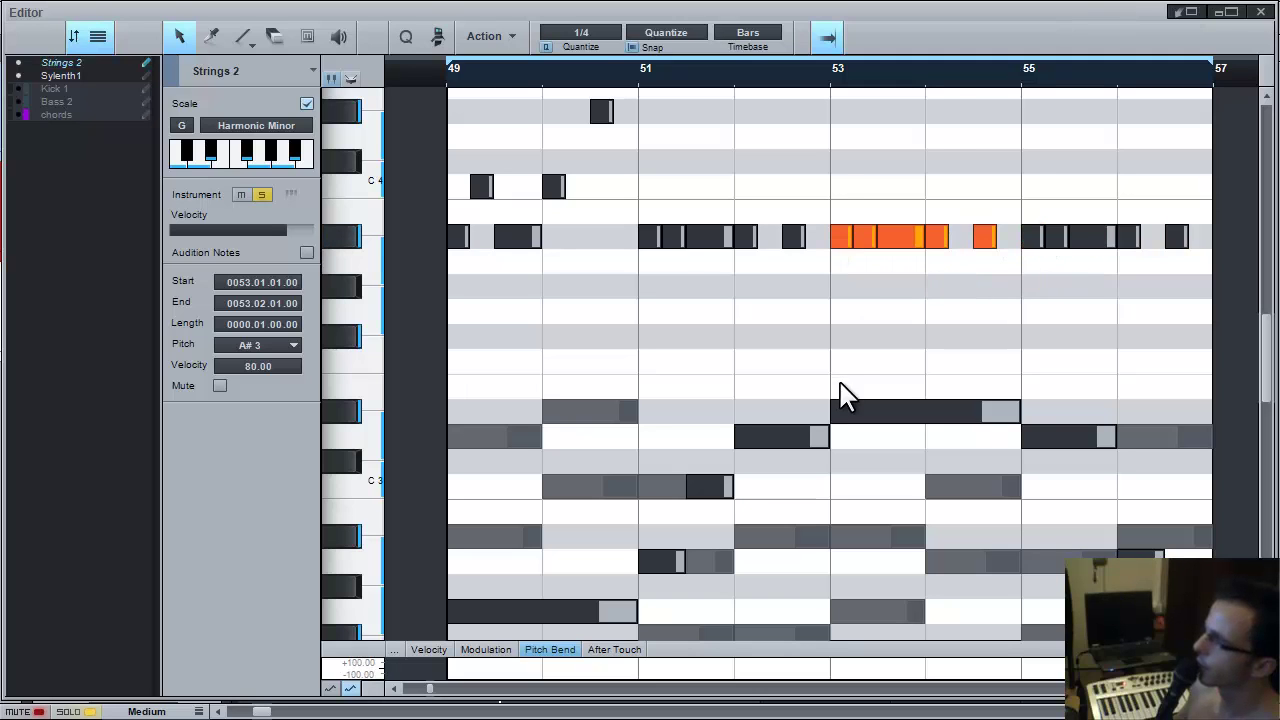
{"action": "left_click", "coordinate": [900, 295]}
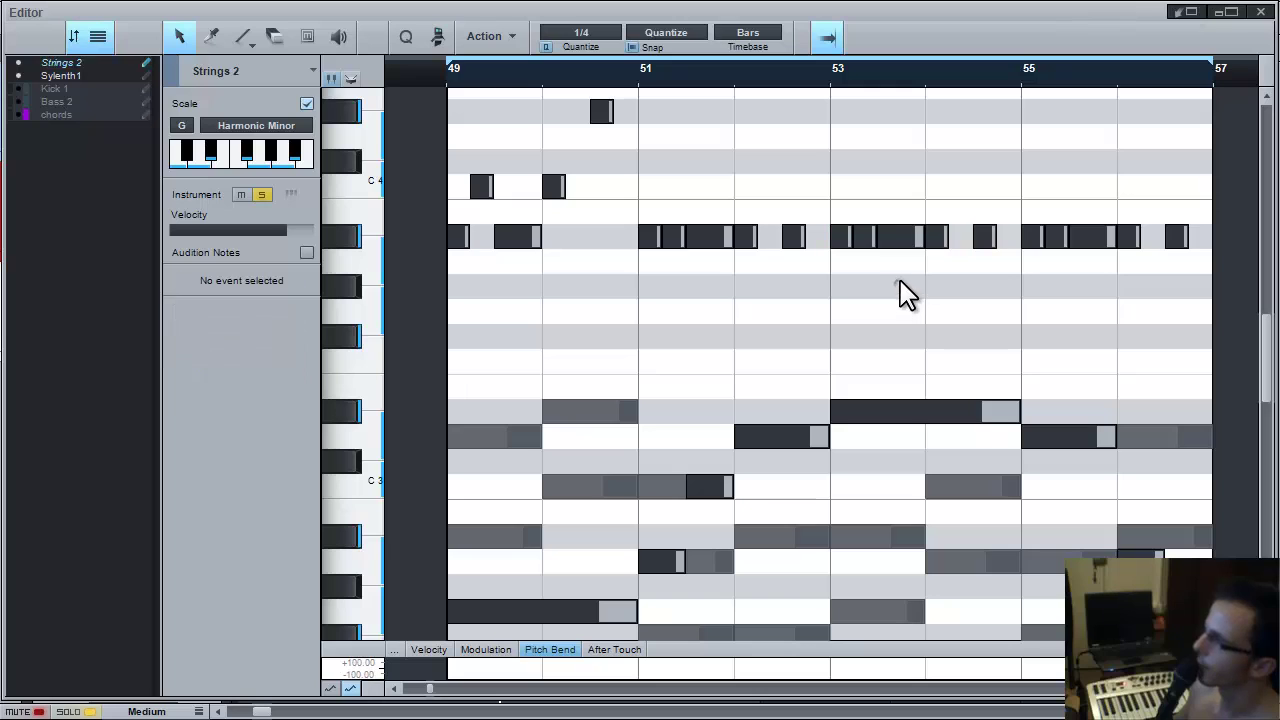
Move the two A#3 notes in bar 54 one beat later
{"action": "left_click", "coordinate": [988, 238]}
{"action": "mouse_move", "coordinate": [993, 240]}
{"action": "left_mouse_down"}
{"action": "mouse_move", "coordinate": [1006, 240]}
{"action": "mouse_move", "coordinate": [940, 245]}
{"action": "mouse_move", "coordinate": [969, 240]}
{"action": "left_mouse_up"}
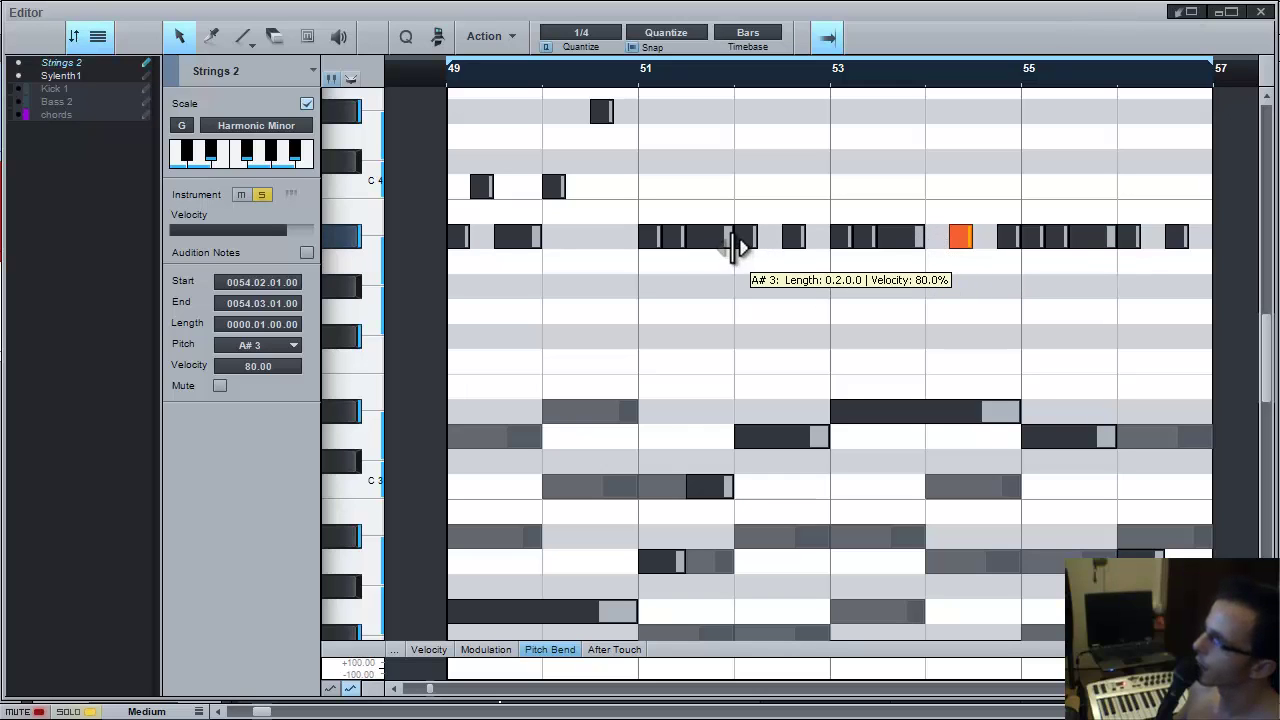
Set quantize to 1/8 and divide the long A#3 note in bar 51 into two half-beat notes and a one-beat note
{"action": "left_click_drag", "start_coordinate": [733, 240], "coordinate": [713, 243]}
{"action": "left_click", "coordinate": [604, 40]}
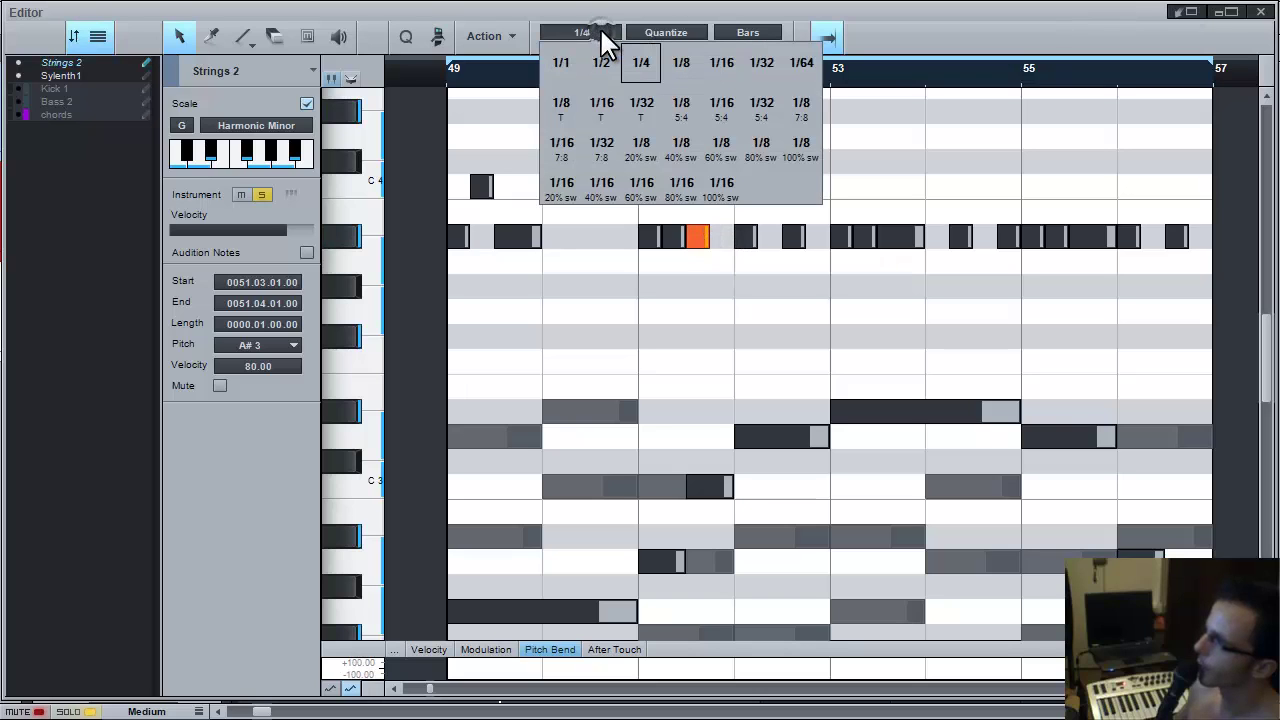
{"action": "left_click", "coordinate": [598, 30]}
{"action": "left_click", "coordinate": [608, 32]}
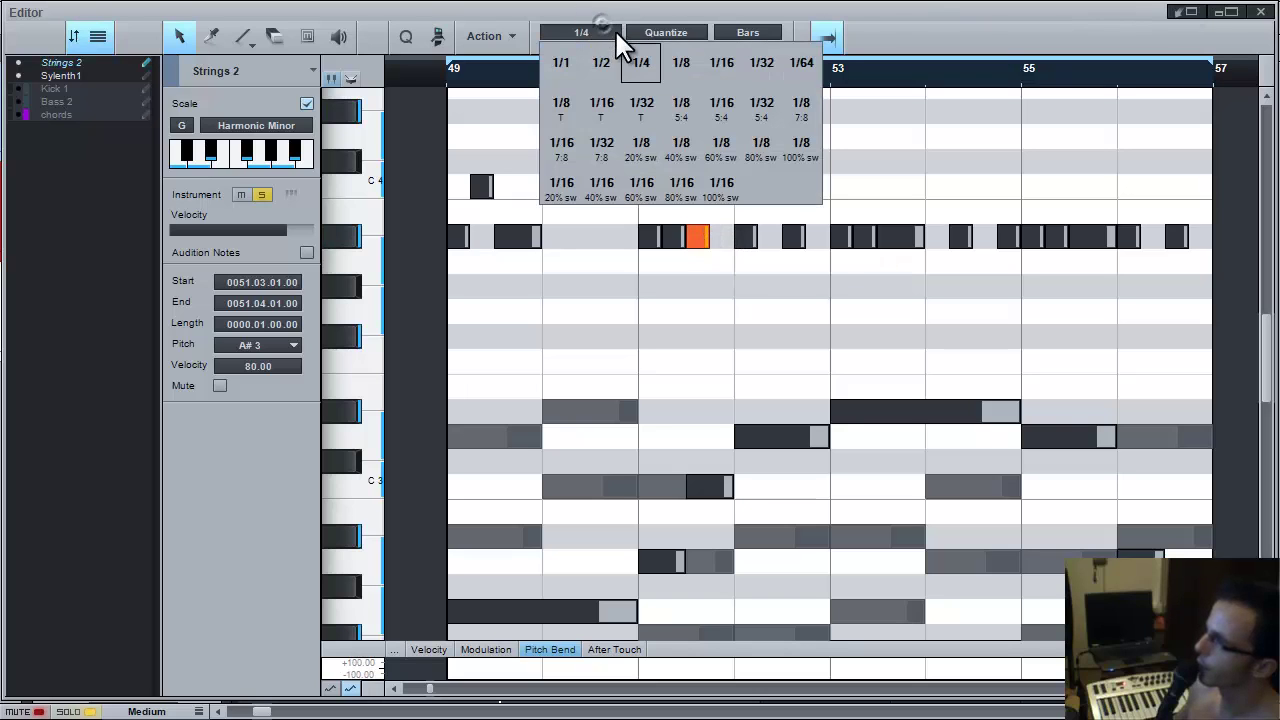
{"action": "left_click", "coordinate": [684, 63]}
{"action": "left_click_drag", "start_coordinate": [709, 248], "coordinate": [700, 247]}
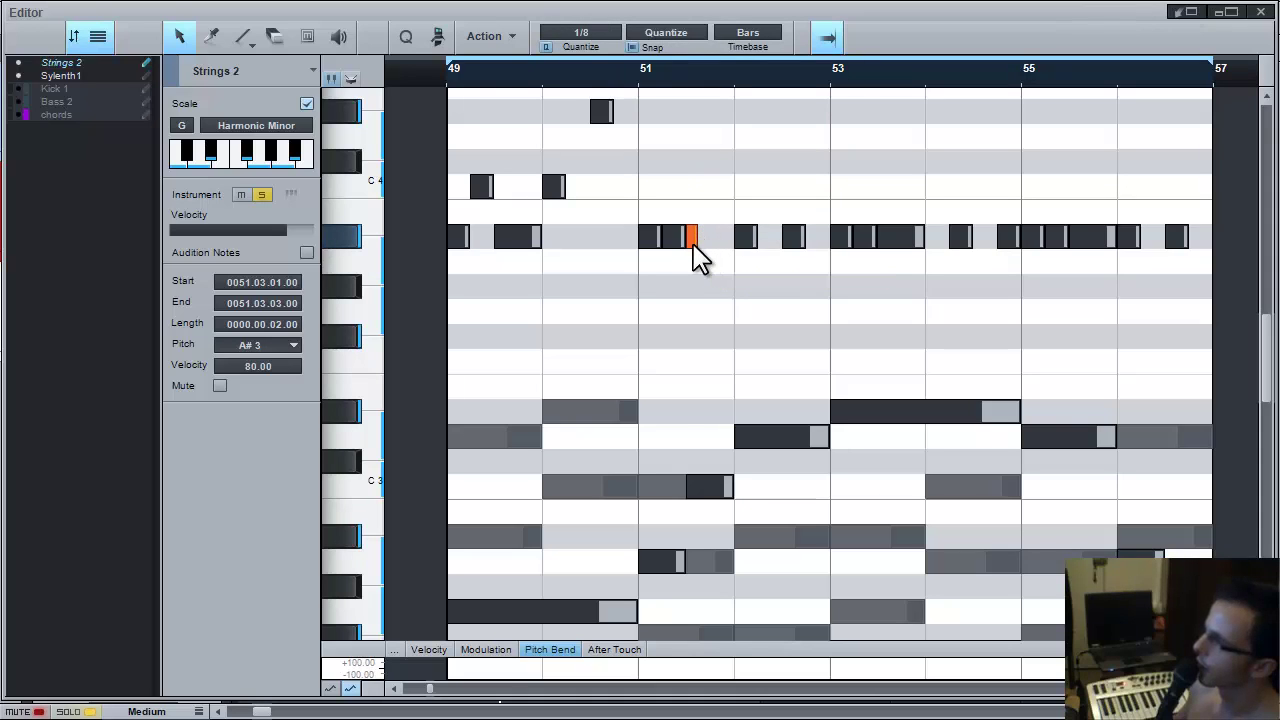
{"action": "left_click_drag", "start_coordinate": [705, 242], "coordinate": [737, 249]}
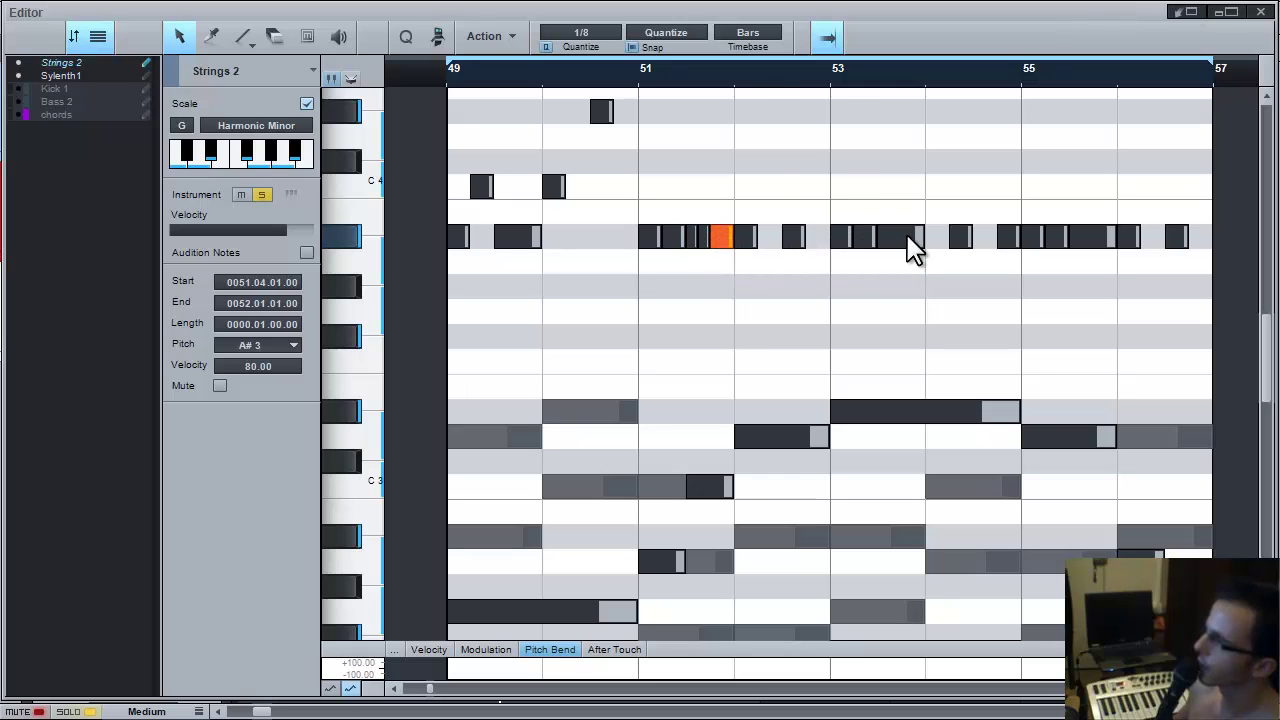
Replace the long A#3 note in bar 53 with four consecutive half-beat notes reaching bar 54
{"action": "left_click_drag", "start_coordinate": [923, 240], "coordinate": [909, 242]}
{"action": "left_click_drag", "start_coordinate": [879, 240], "coordinate": [902, 240]}
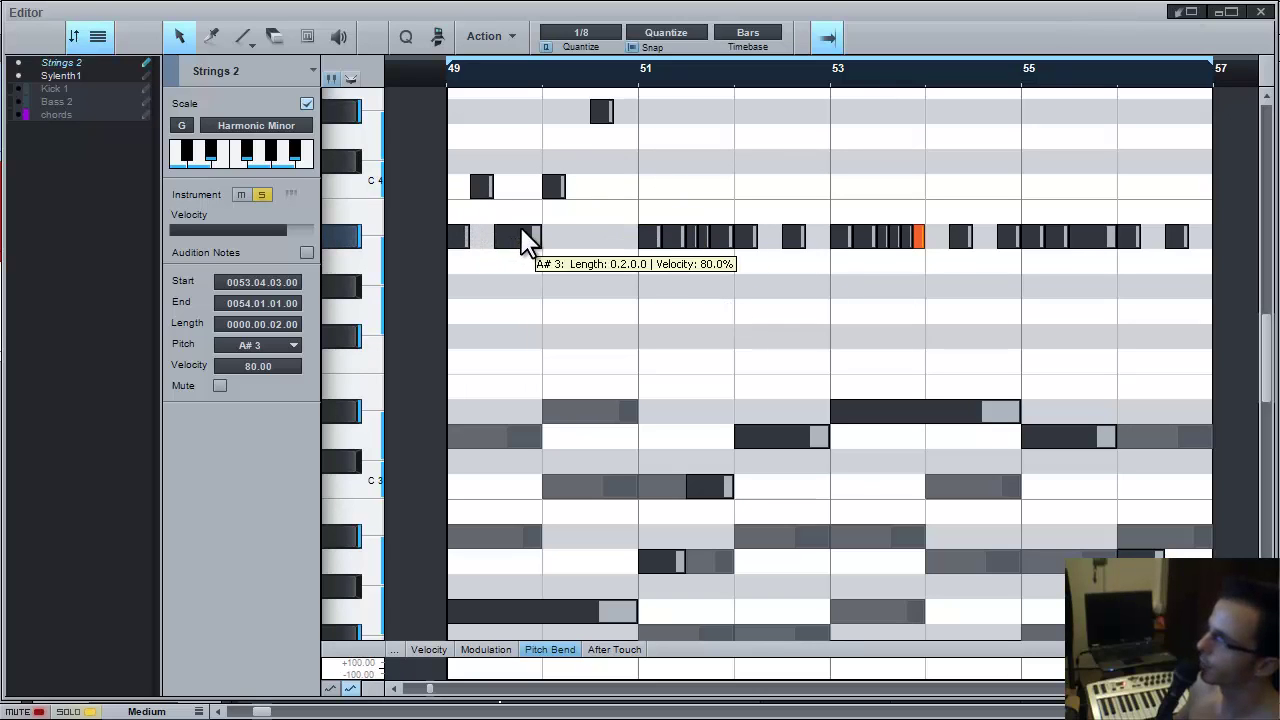
Raise the first A#3 note at the start of bar 51 to C4
{"action": "left_click", "coordinate": [670, 238]}
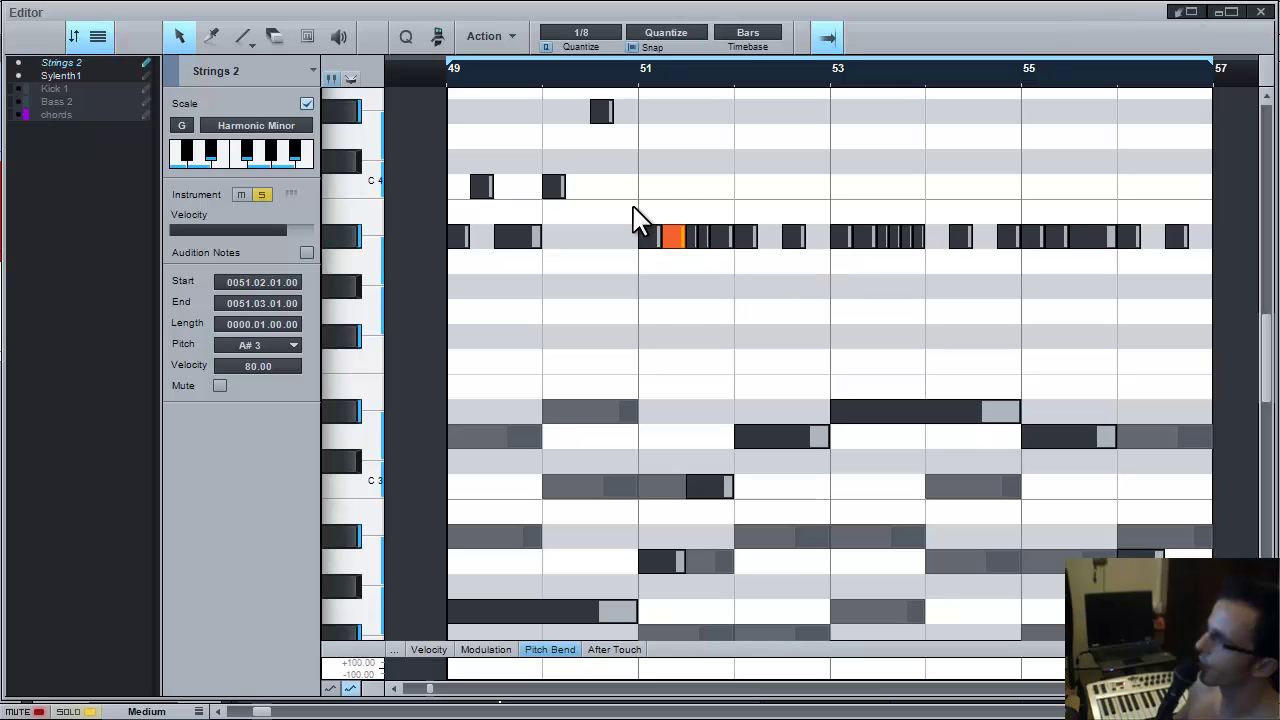
{"action": "left_click", "coordinate": [652, 565]}
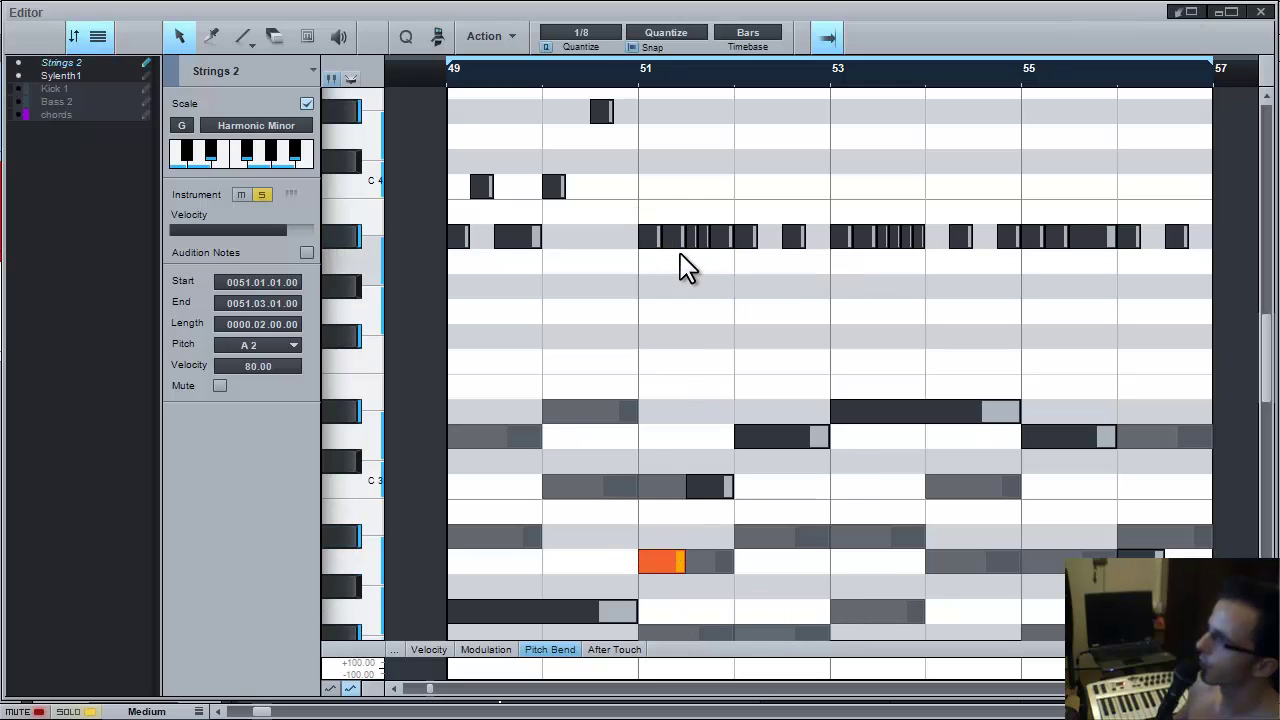
{"action": "left_click", "coordinate": [645, 240]}
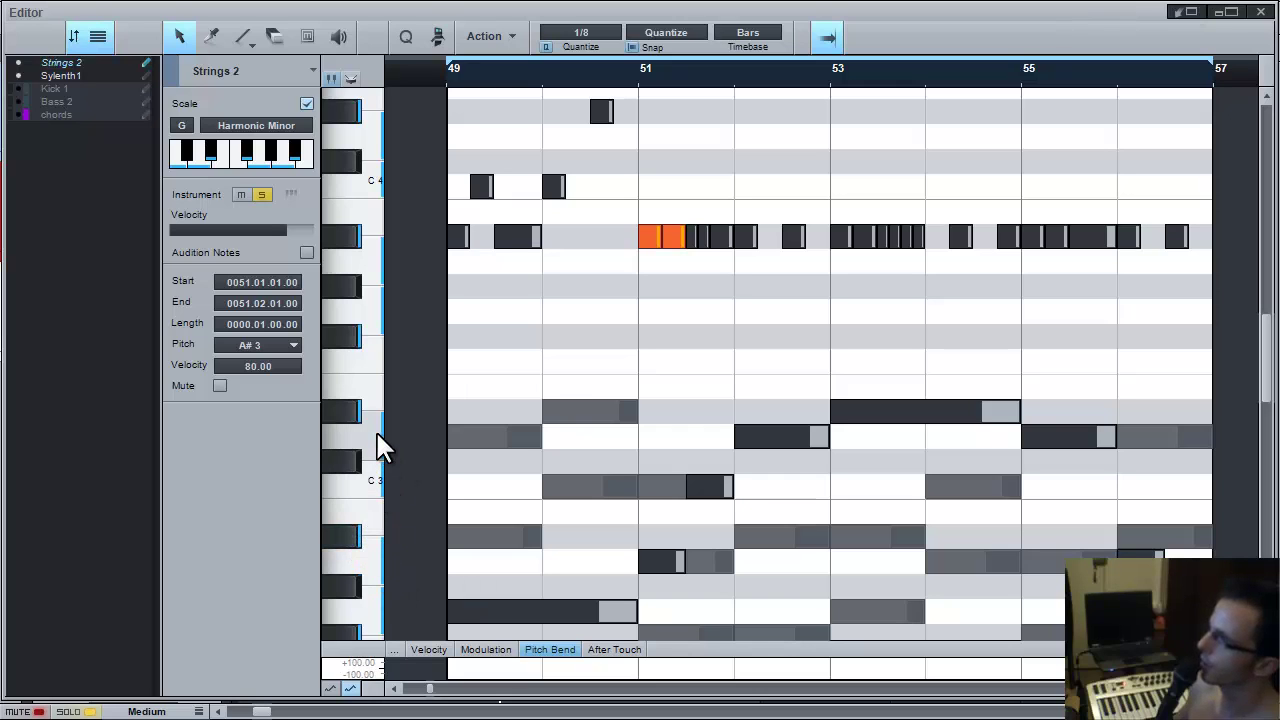
{"action": "left_click", "coordinate": [649, 206]}
{"action": "left_click_drag", "start_coordinate": [649, 240], "coordinate": [651, 187]}
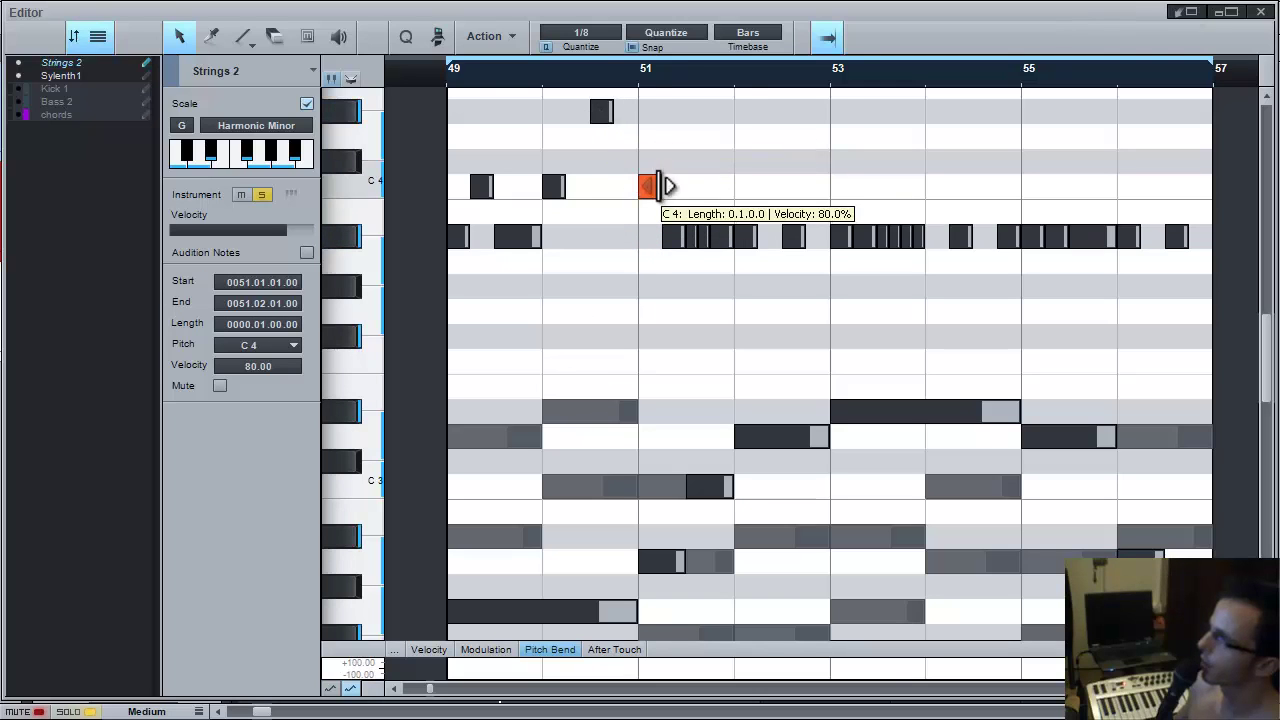
Raise the second one-beat note in bar 51 and the three notes following it to D4, trying D#4 for those three first
{"action": "left_click_drag", "start_coordinate": [676, 240], "coordinate": [678, 152]}
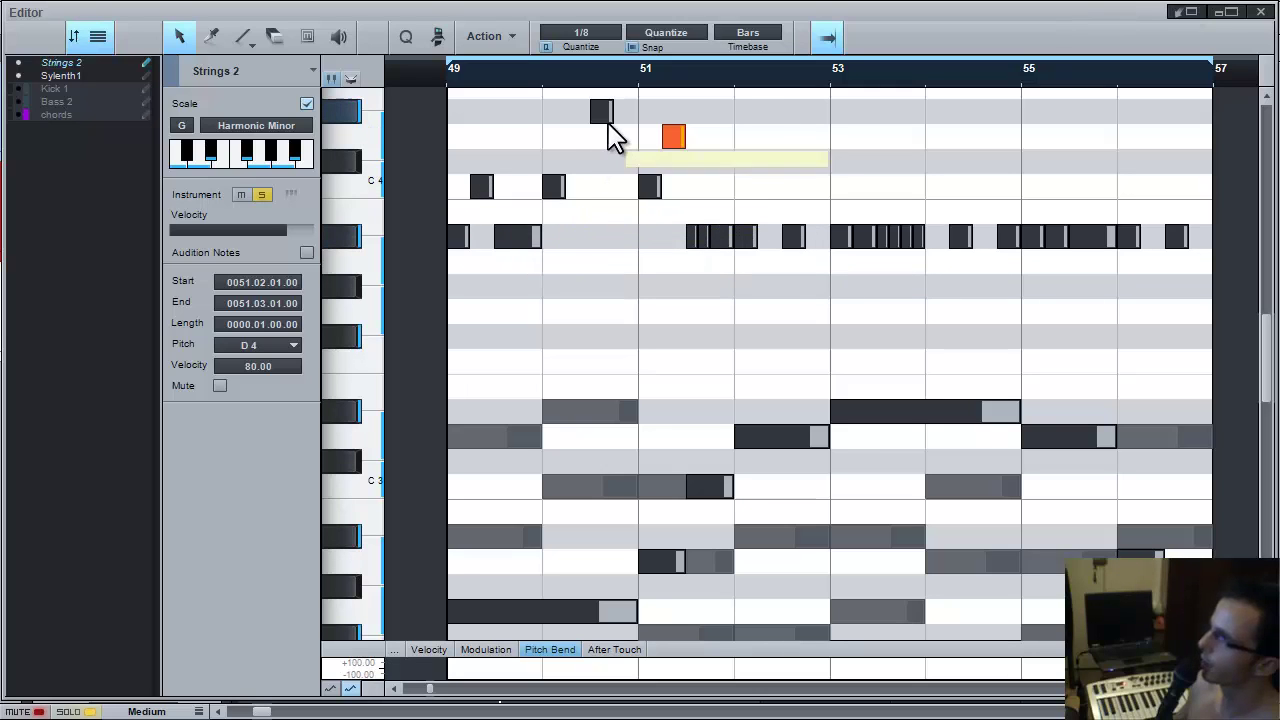
{"action": "left_click", "coordinate": [684, 222]}
{"action": "left_click_drag", "start_coordinate": [664, 200], "coordinate": [697, 248]}
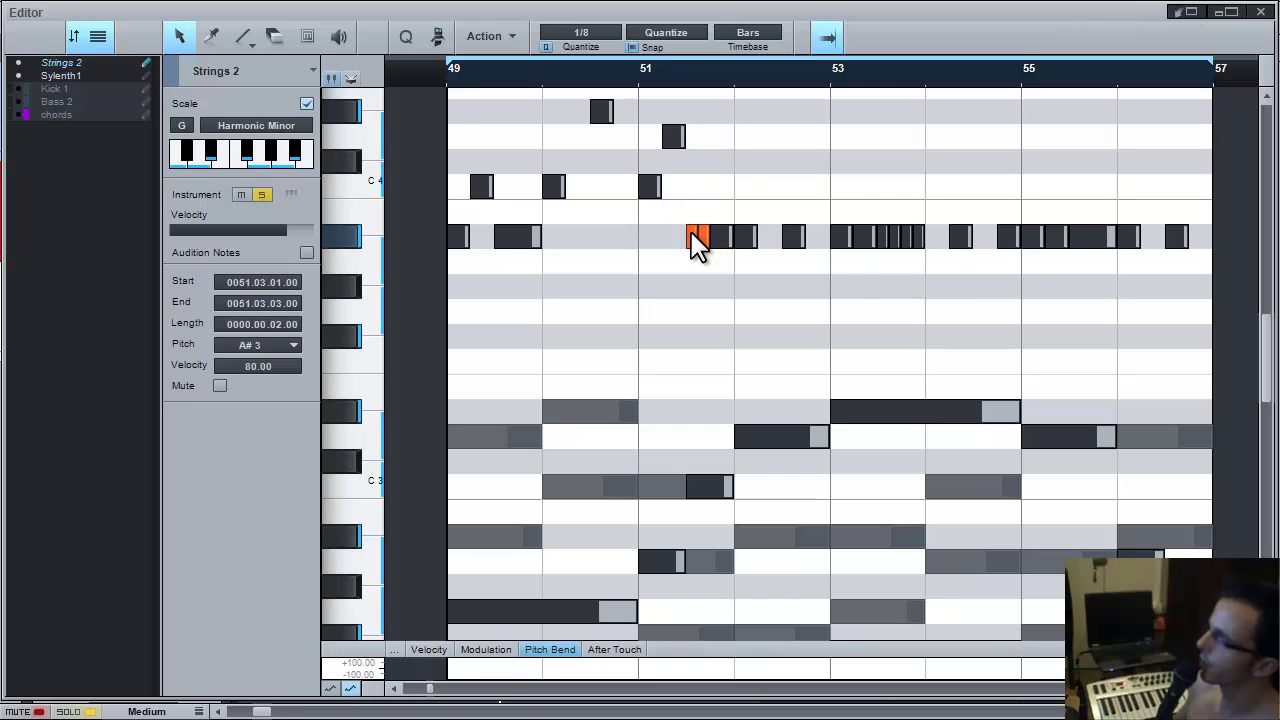
{"action": "left_click", "coordinate": [701, 490]}
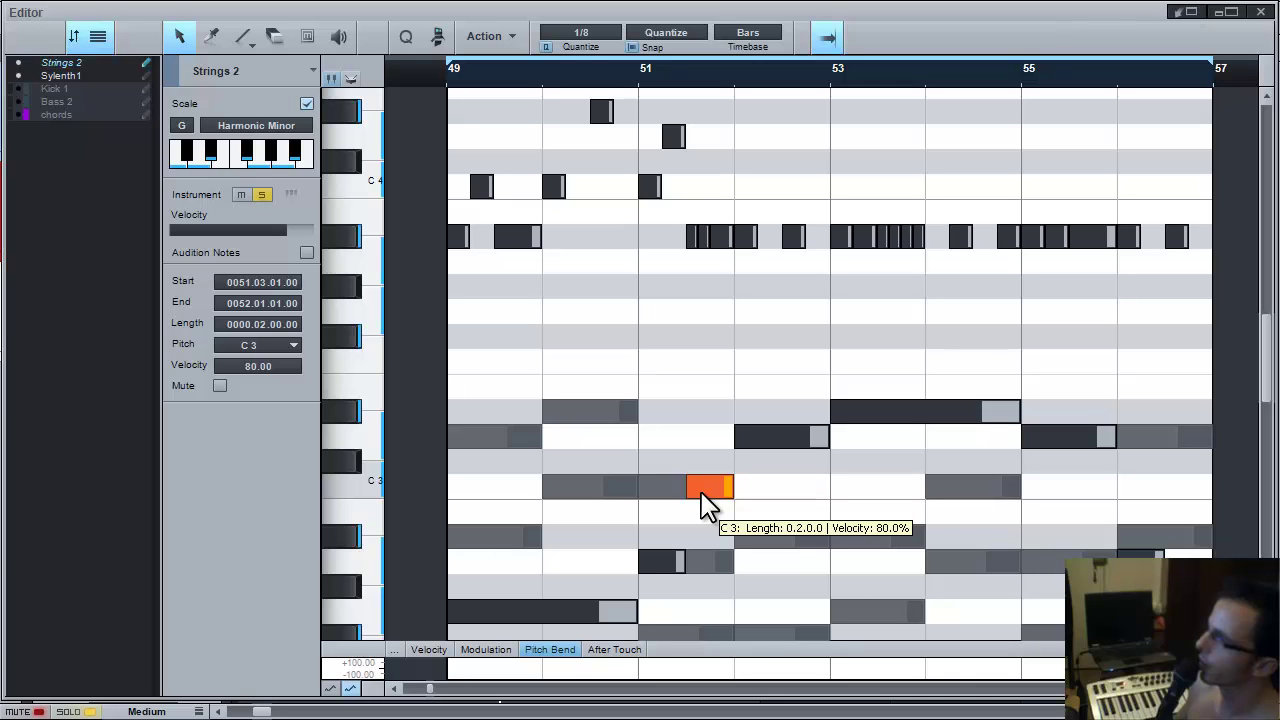
{"action": "left_click_drag", "start_coordinate": [684, 268], "coordinate": [732, 208]}
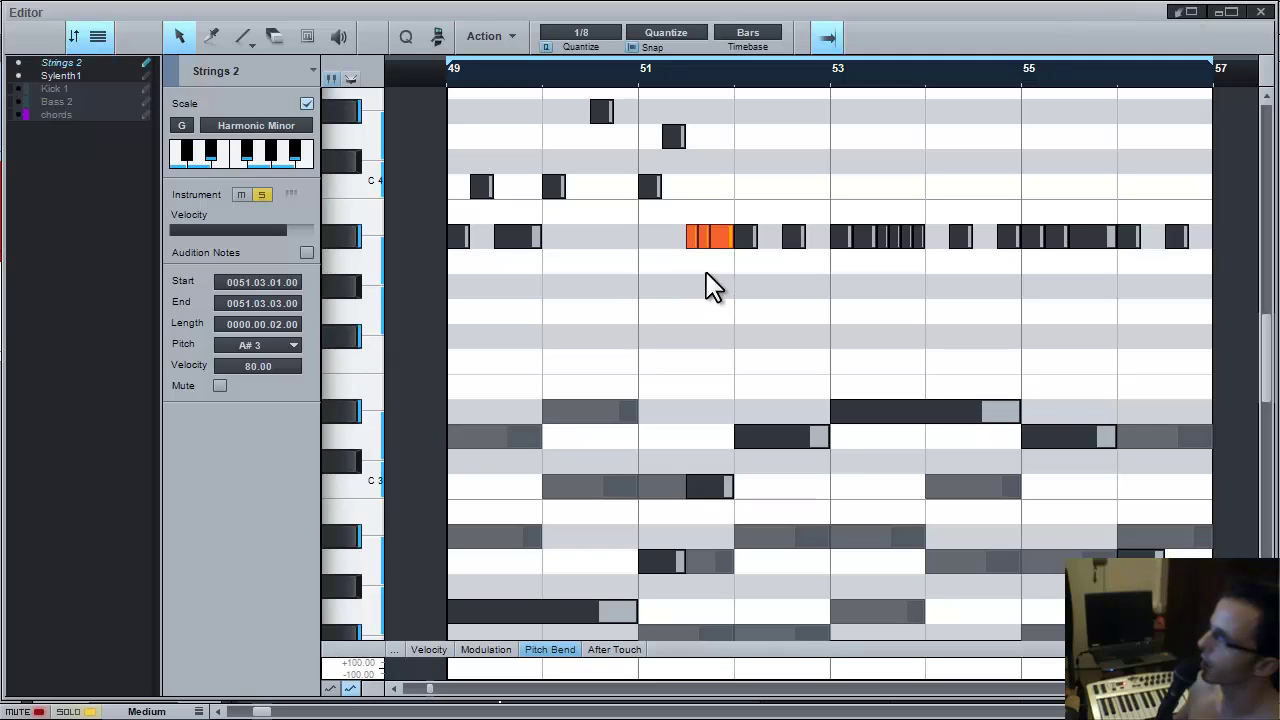
{"action": "left_click_drag", "start_coordinate": [718, 245], "coordinate": [718, 115]}
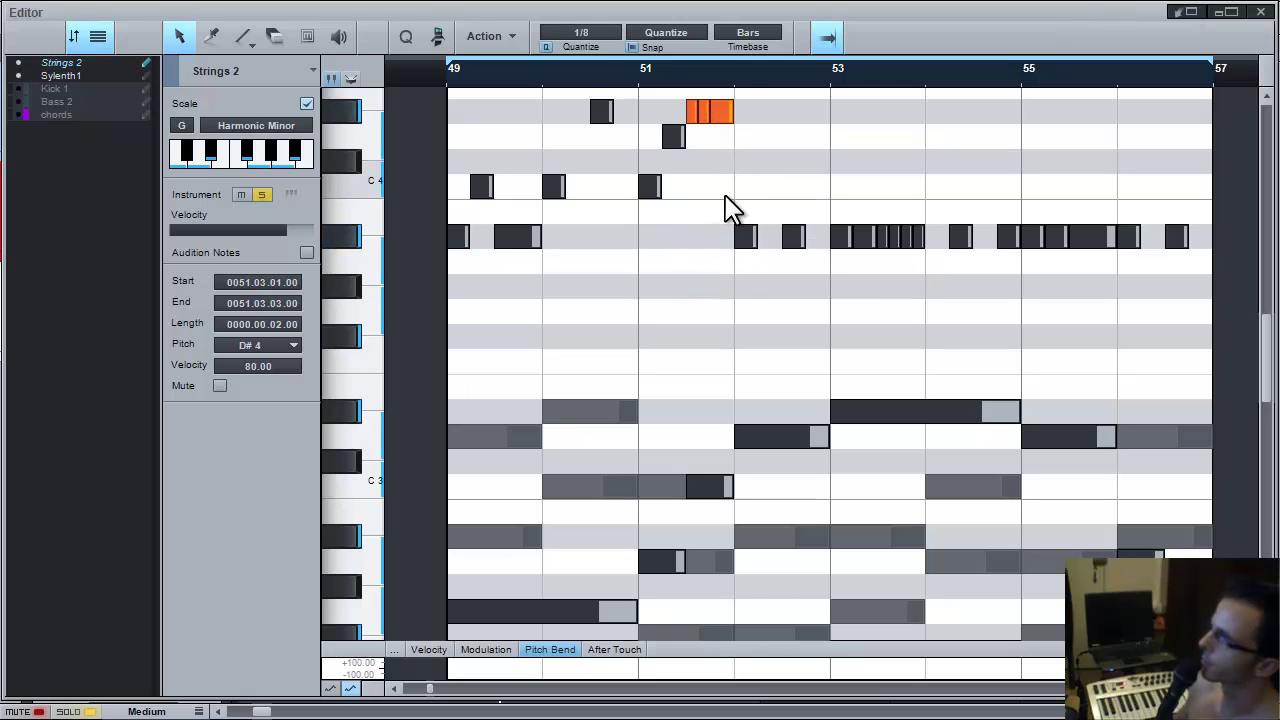
{"action": "scroll", "coordinate": [724, 206], "scroll_direction": "up", "scroll_amount": 1}
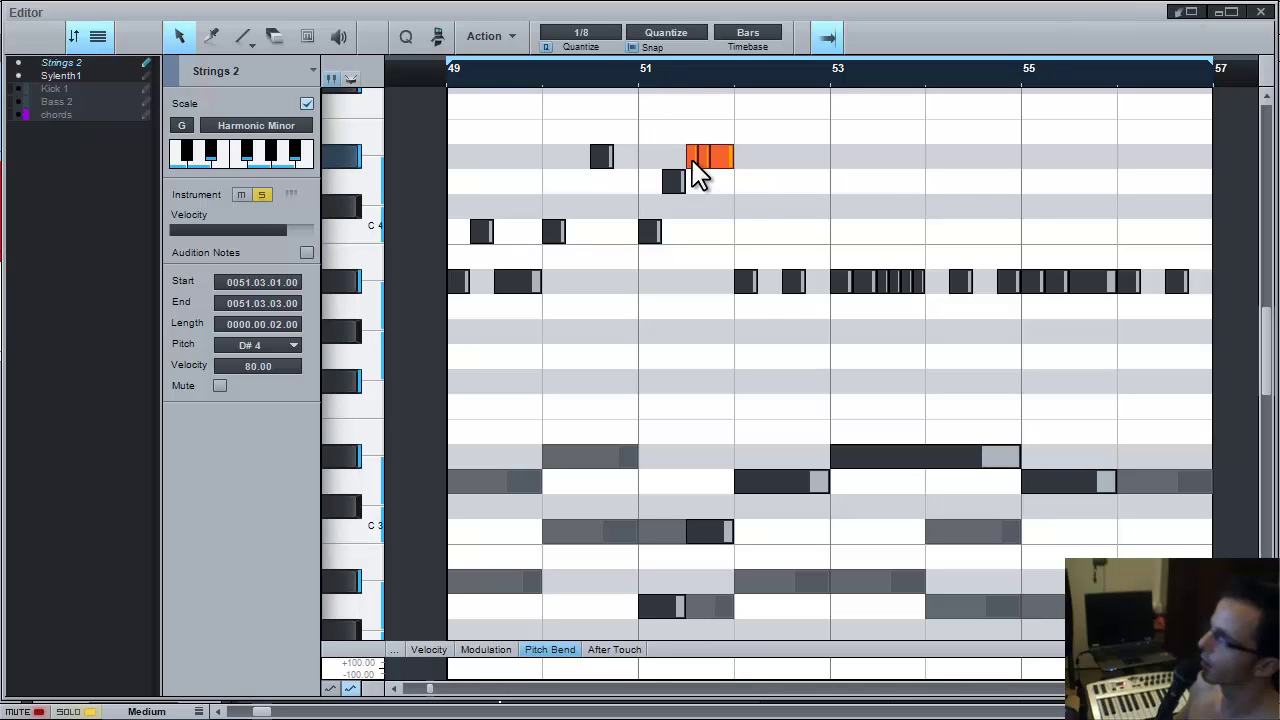
{"action": "mouse_move", "coordinate": [697, 175]}
{"action": "mouse_move", "coordinate": [697, 175]}
{"action": "left_mouse_down"}
{"action": "mouse_move", "coordinate": [689, 163]}
{"action": "mouse_move", "coordinate": [697, 192]}
{"action": "left_mouse_up"}
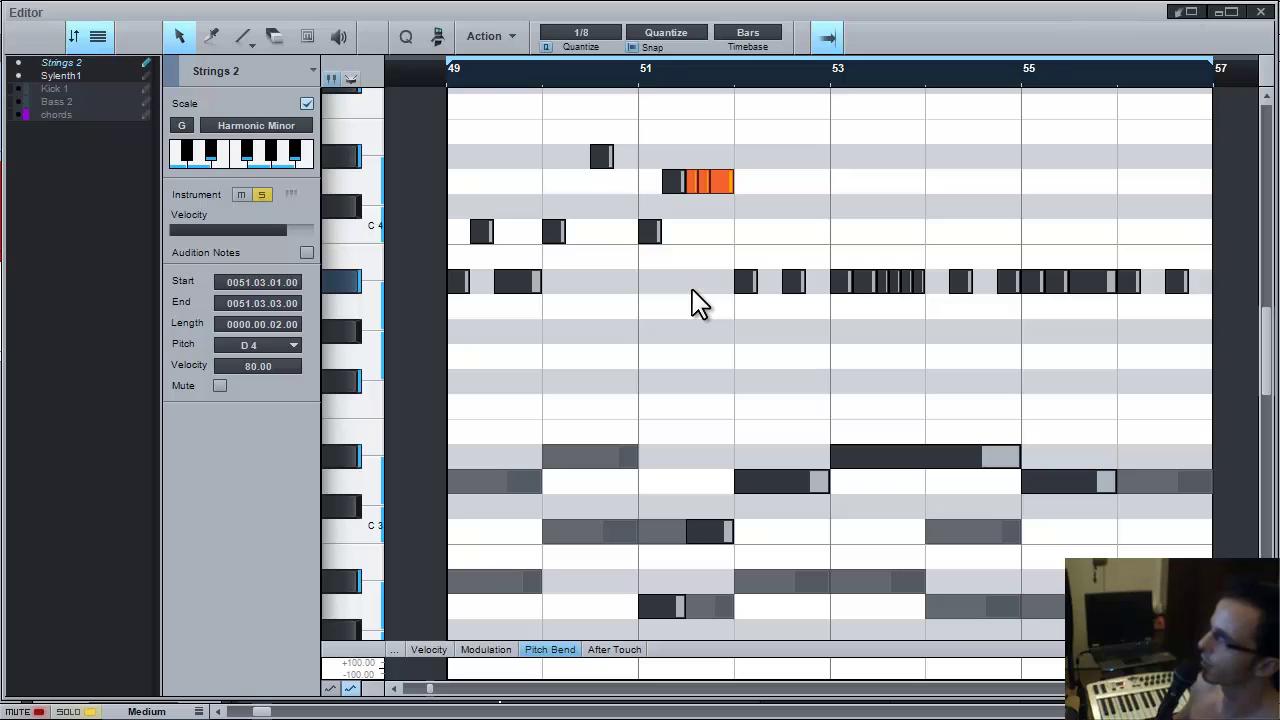
{"action": "left_click", "coordinate": [700, 295]}
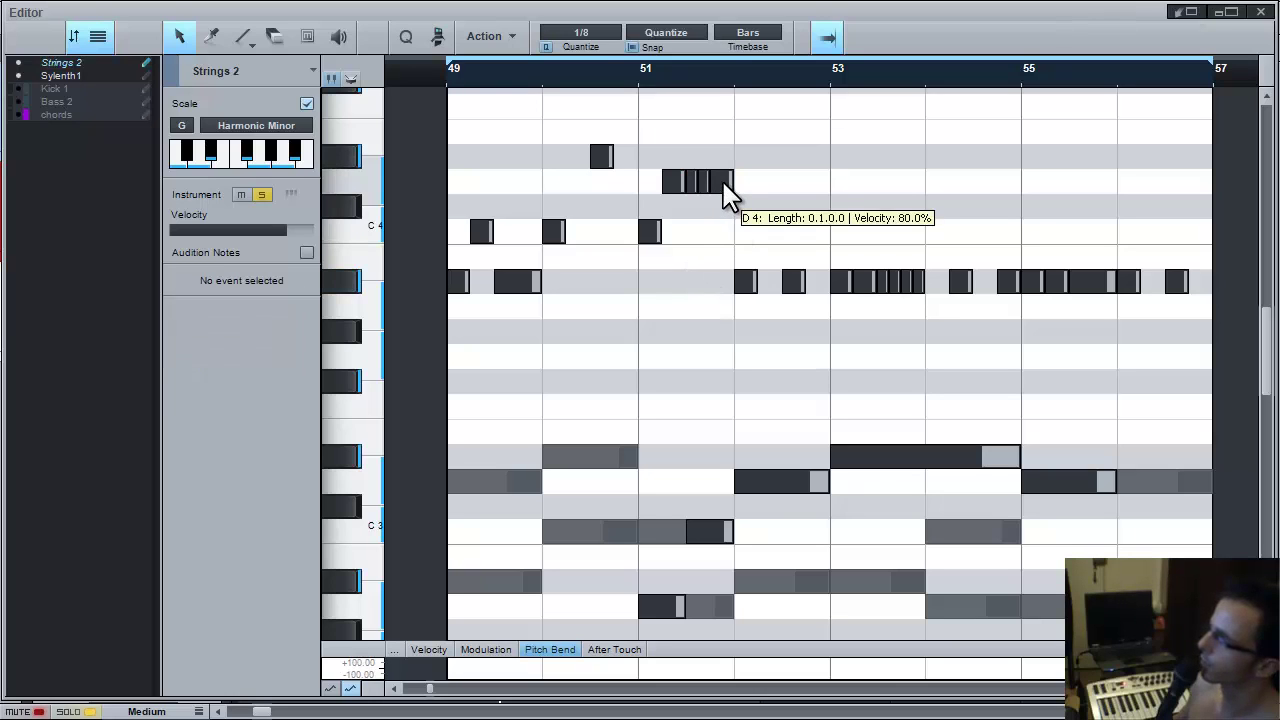
Try the last one-beat note of bar 51 at F#4 and C4, and set its pitch to A3
{"action": "left_click_drag", "start_coordinate": [724, 183], "coordinate": [728, 371]}
{"action": "key", "text": "shift+Up"}
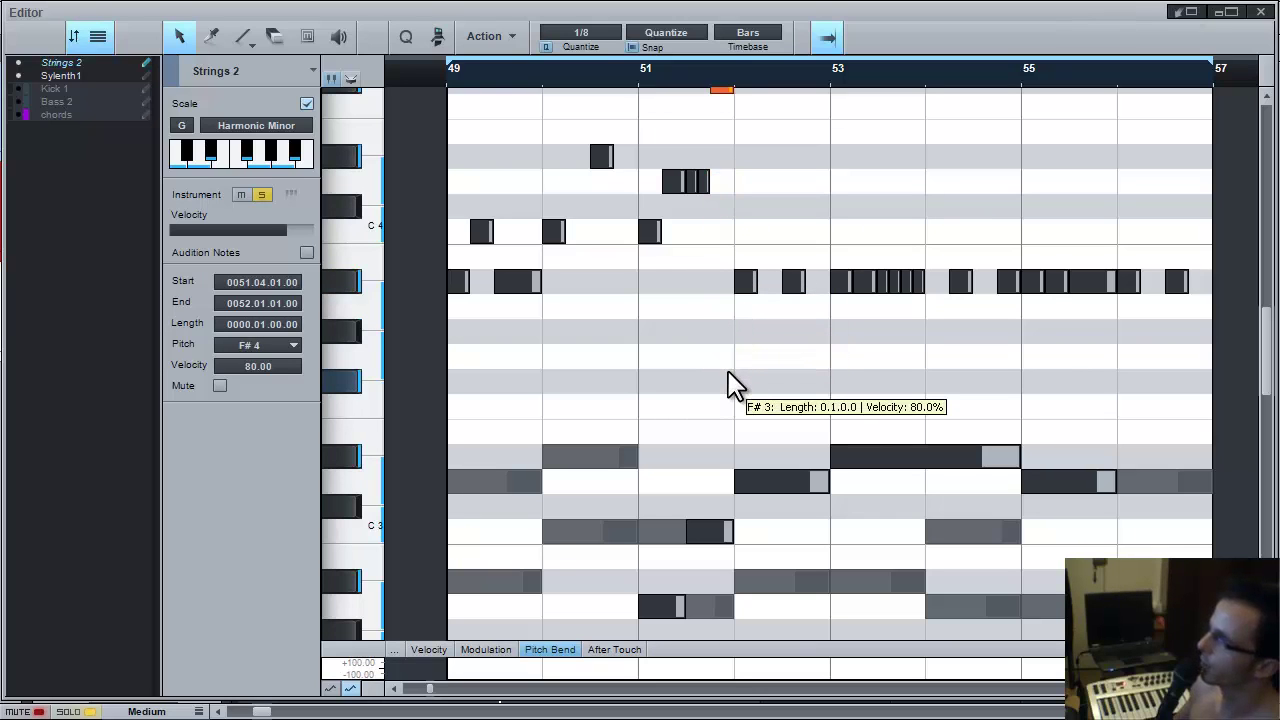
{"action": "scroll", "coordinate": [731, 380], "scroll_direction": "up", "scroll_amount": 1}
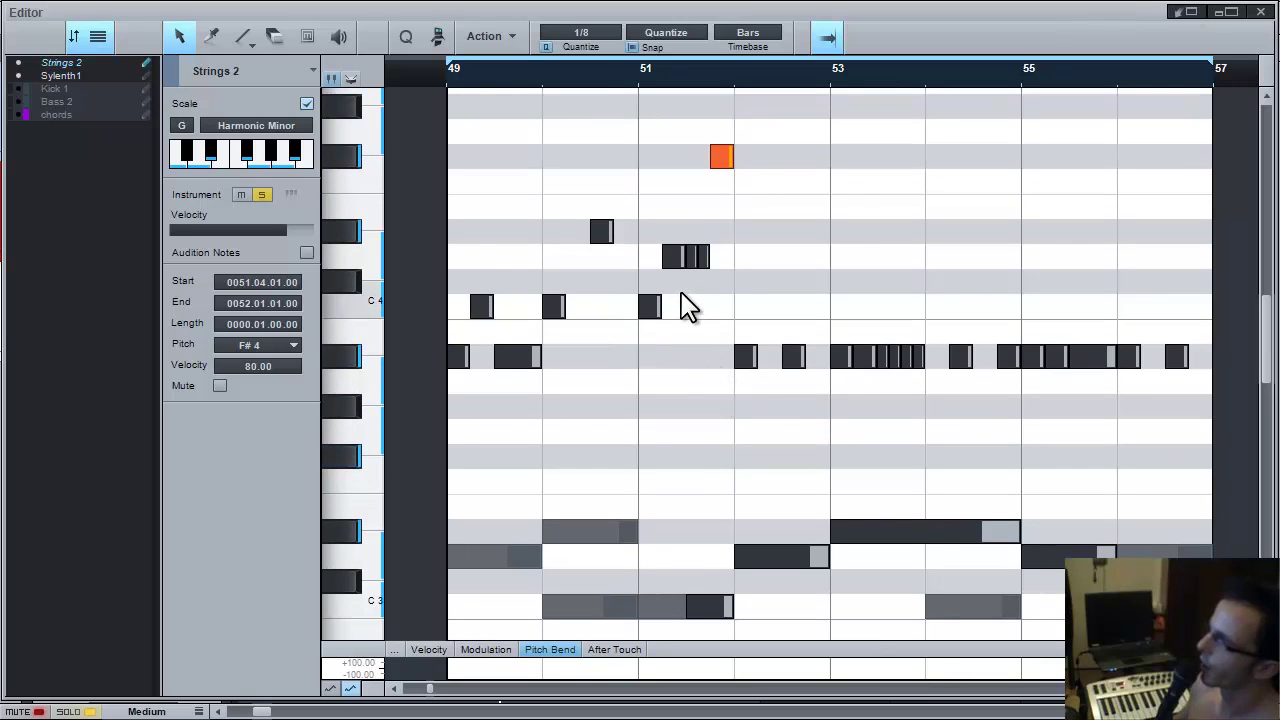
{"action": "scroll", "coordinate": [686, 463], "scroll_direction": "down", "scroll_amount": 1}
{"action": "scroll", "coordinate": [686, 463], "scroll_direction": "up", "scroll_amount": 1}
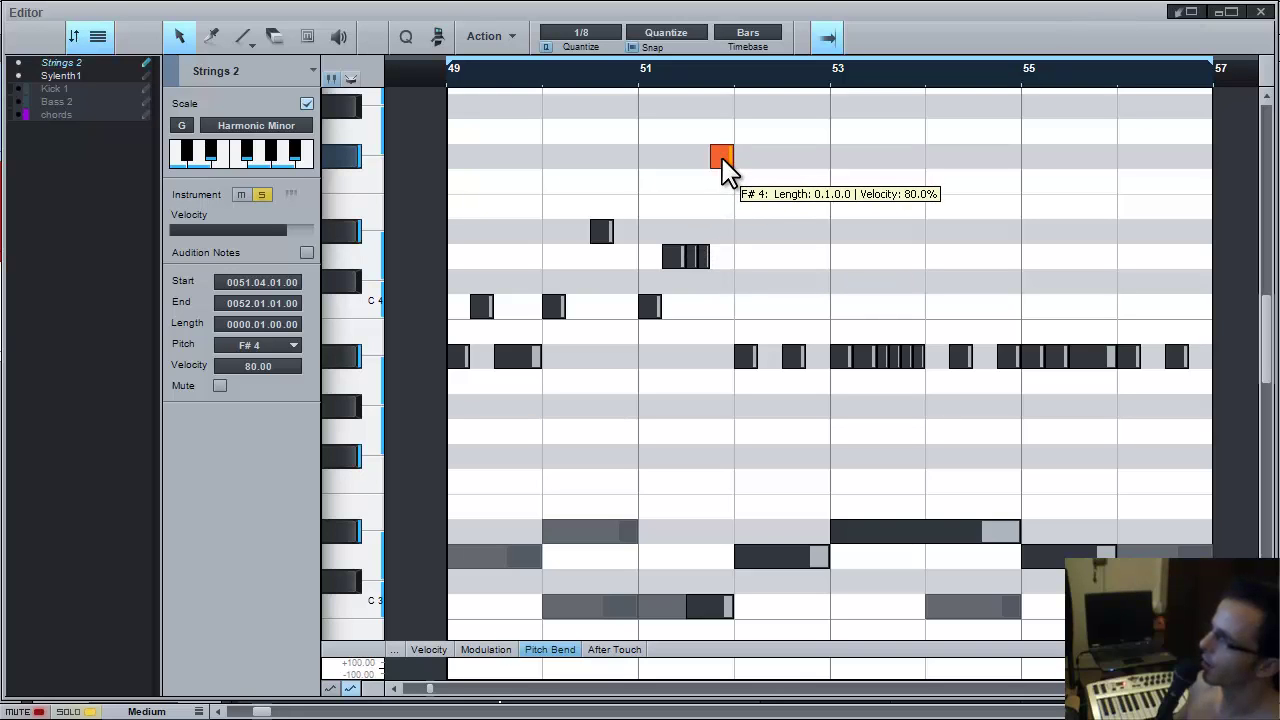
{"action": "left_click_drag", "start_coordinate": [727, 165], "coordinate": [719, 304]}
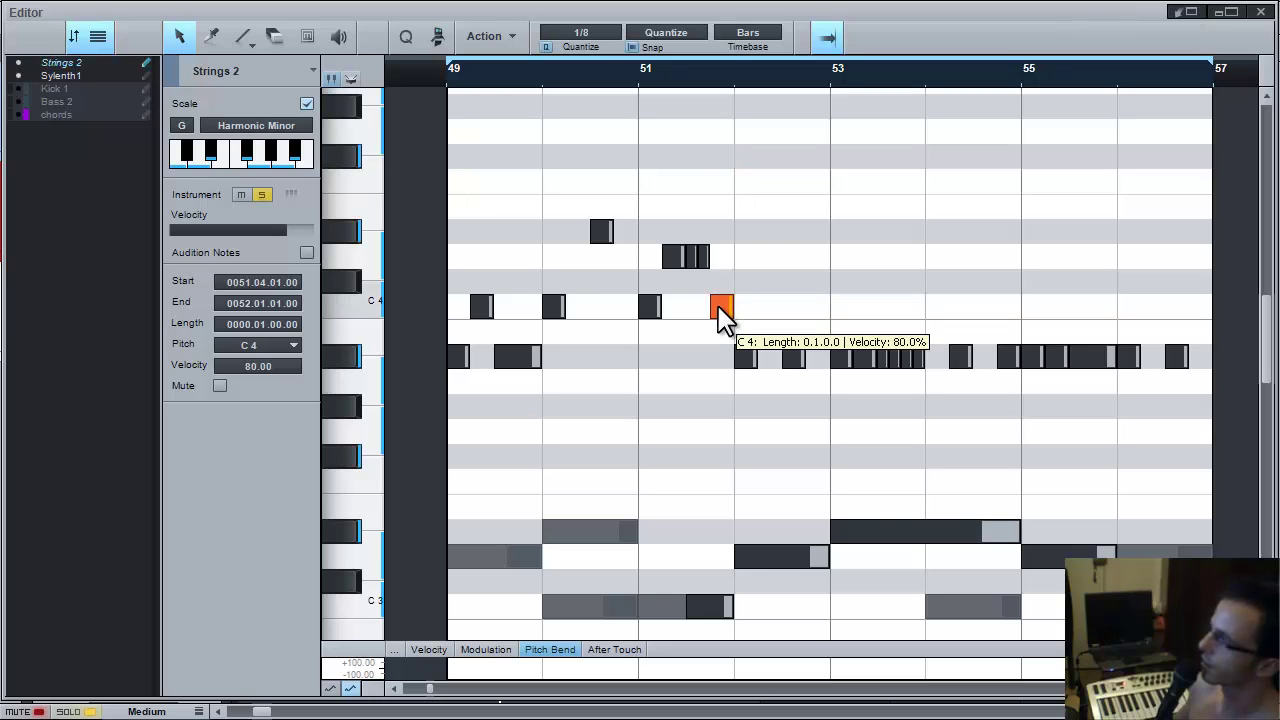
{"action": "scroll", "coordinate": [700, 535], "scroll_direction": "down", "scroll_amount": 4}
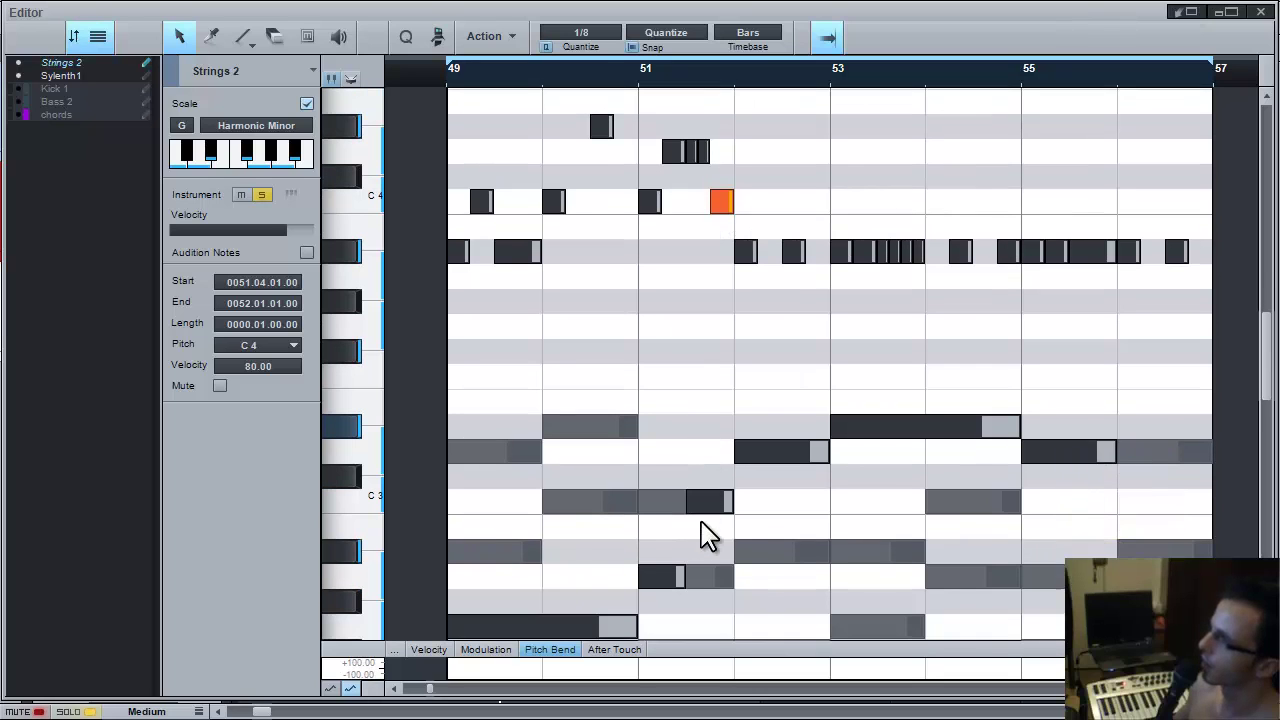
{"action": "left_click", "coordinate": [710, 488]}
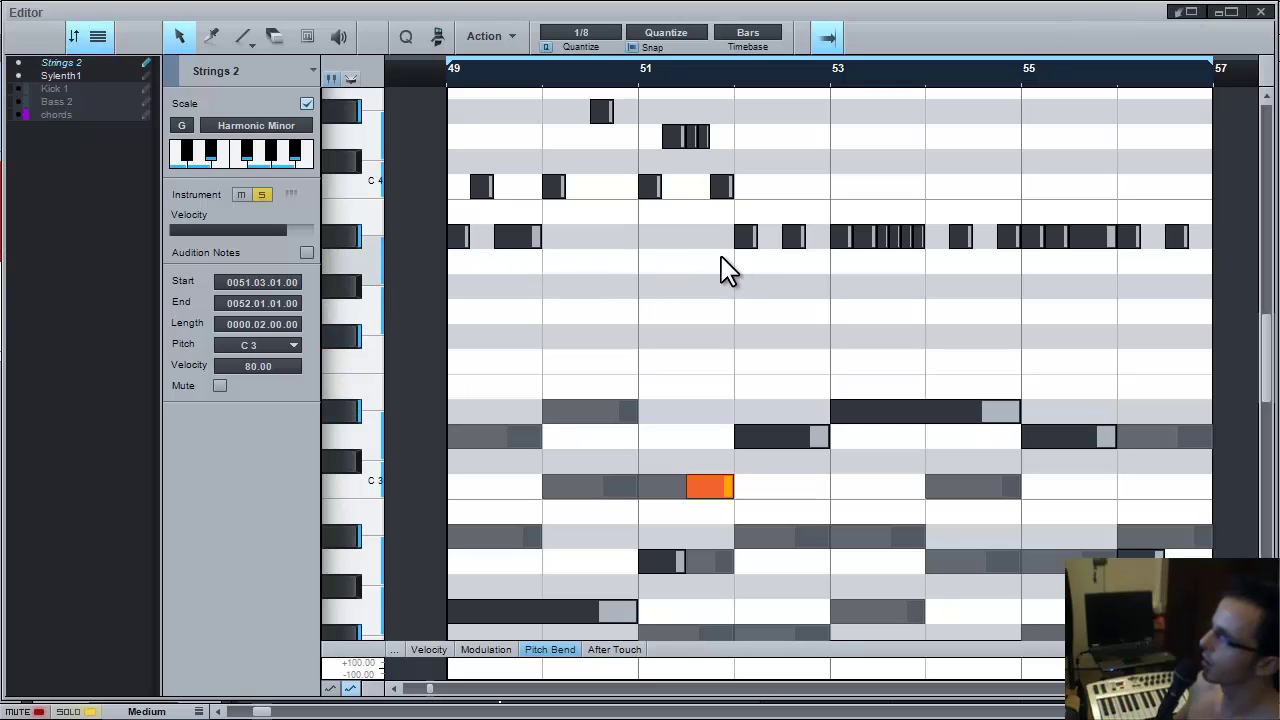
{"action": "left_click_drag", "start_coordinate": [722, 190], "coordinate": [723, 260]}
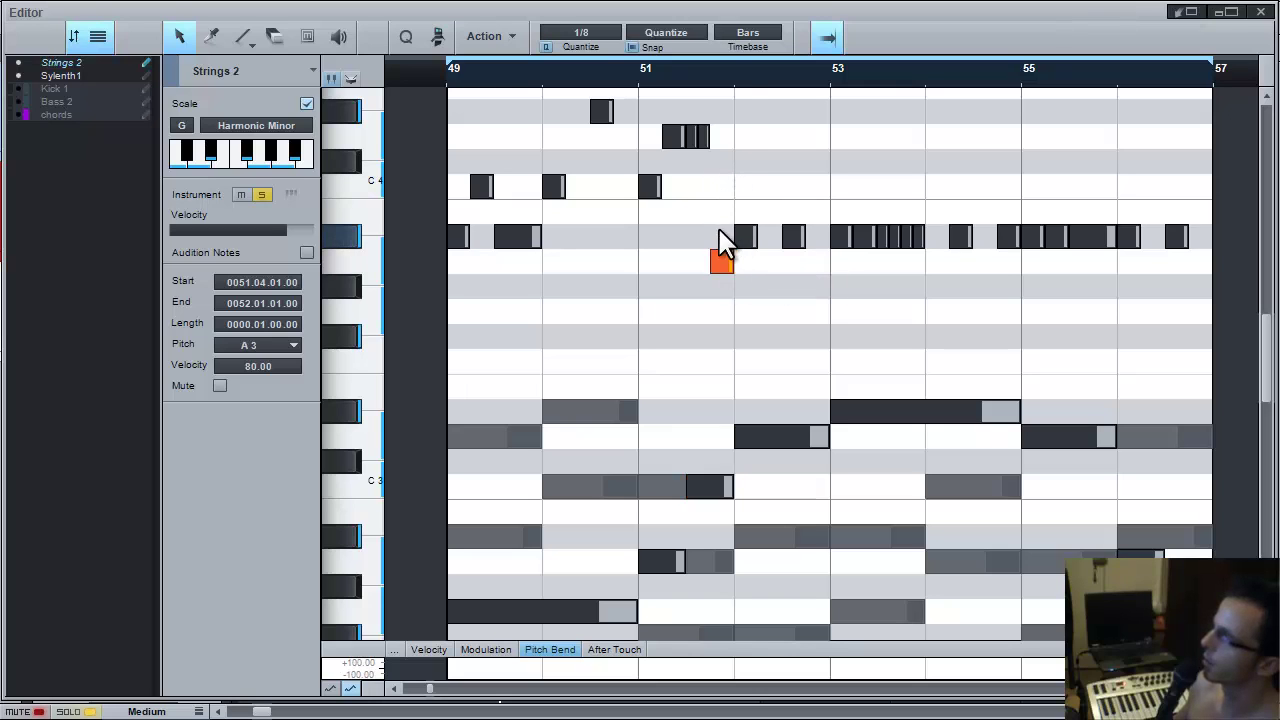
{"action": "scroll", "coordinate": [785, 280], "scroll_direction": "up", "scroll_amount": 1}
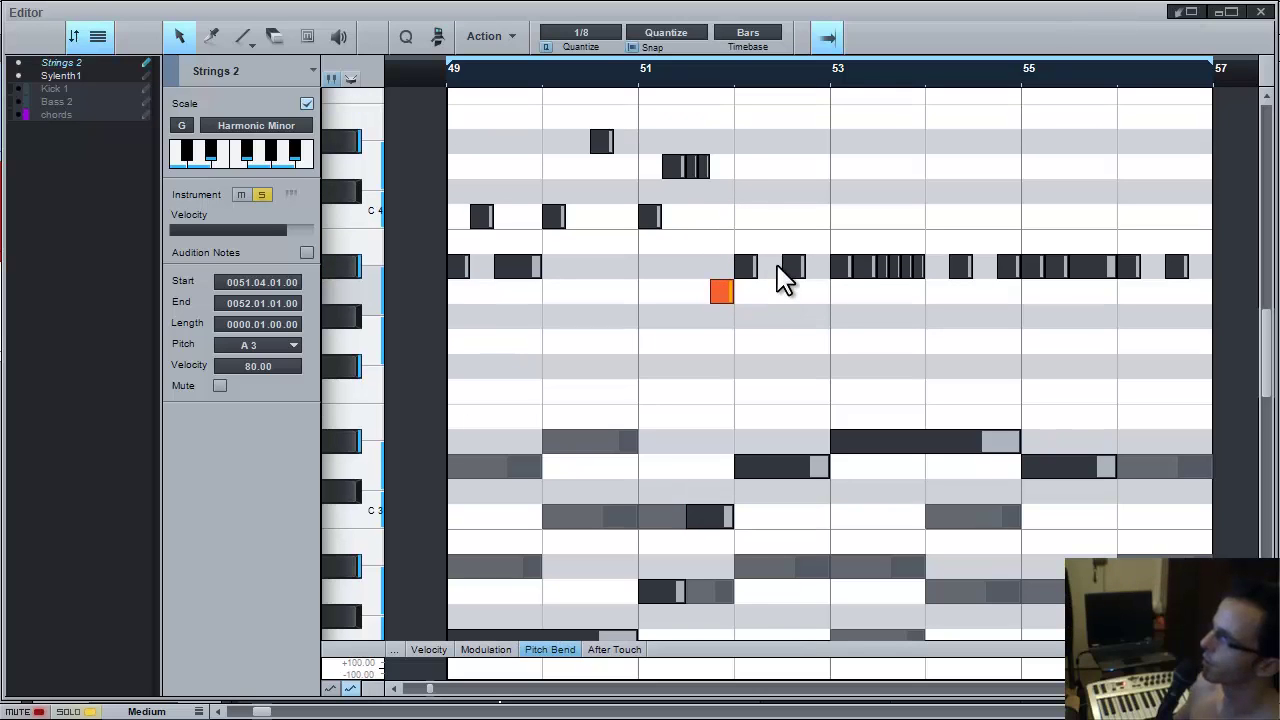
Lower the three D4 notes in bar 51 to C4 and raise the bar's first note to D4
{"action": "left_click", "coordinate": [704, 166]}
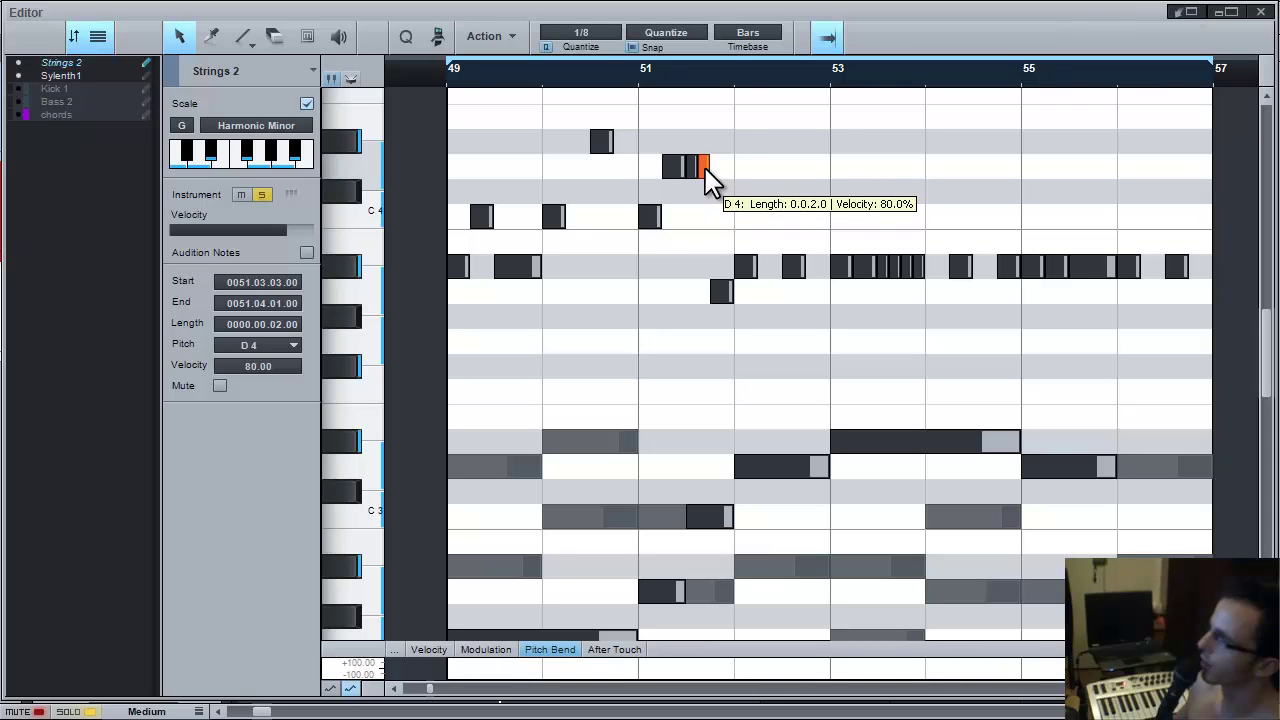
{"action": "mouse_move", "coordinate": [705, 168]}
{"action": "left_mouse_down"}
{"action": "mouse_move", "coordinate": [686, 180]}
{"action": "mouse_move", "coordinate": [691, 166]}
{"action": "left_mouse_up"}
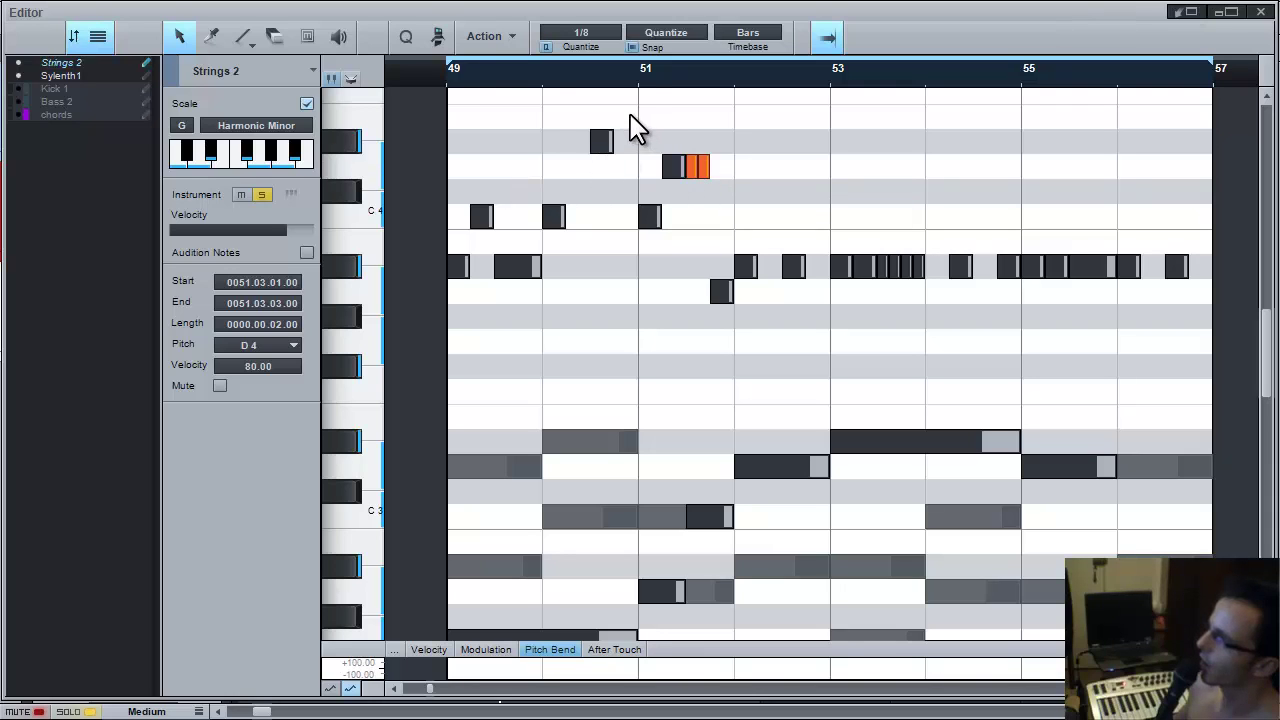
{"action": "left_click_drag", "start_coordinate": [625, 106], "coordinate": [440, 270]}
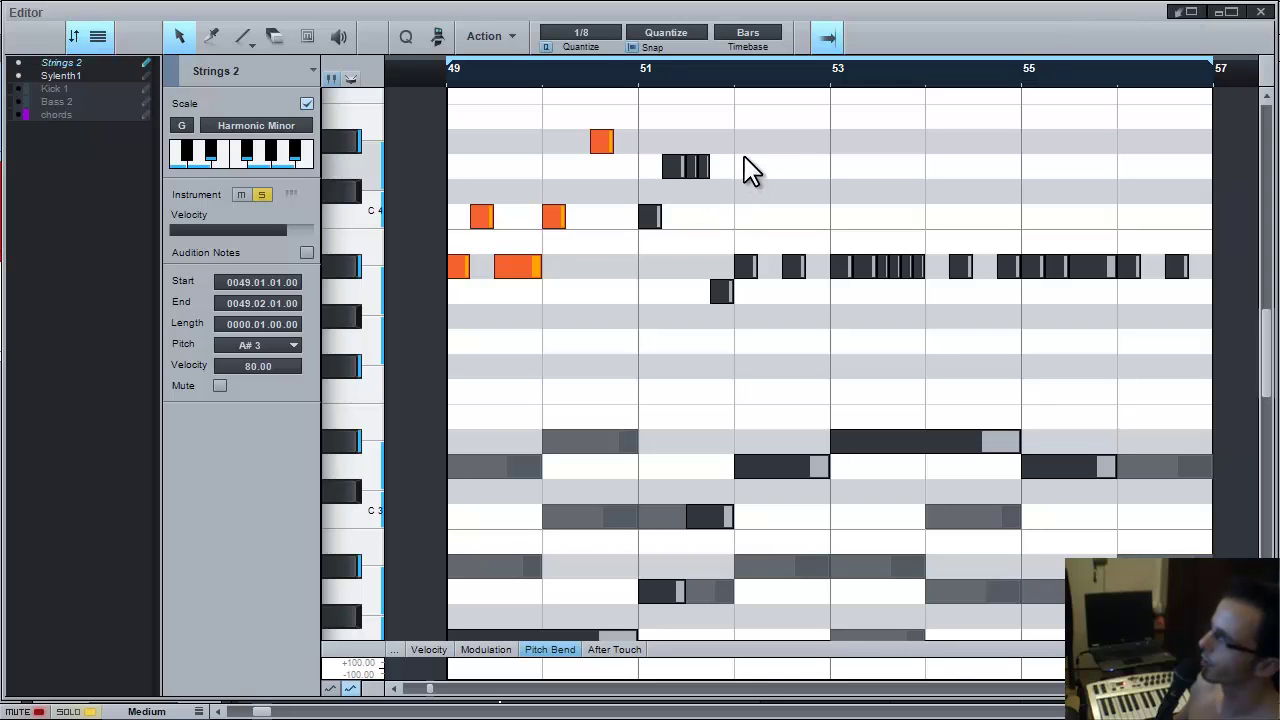
{"action": "left_click_drag", "start_coordinate": [745, 156], "coordinate": [655, 232]}
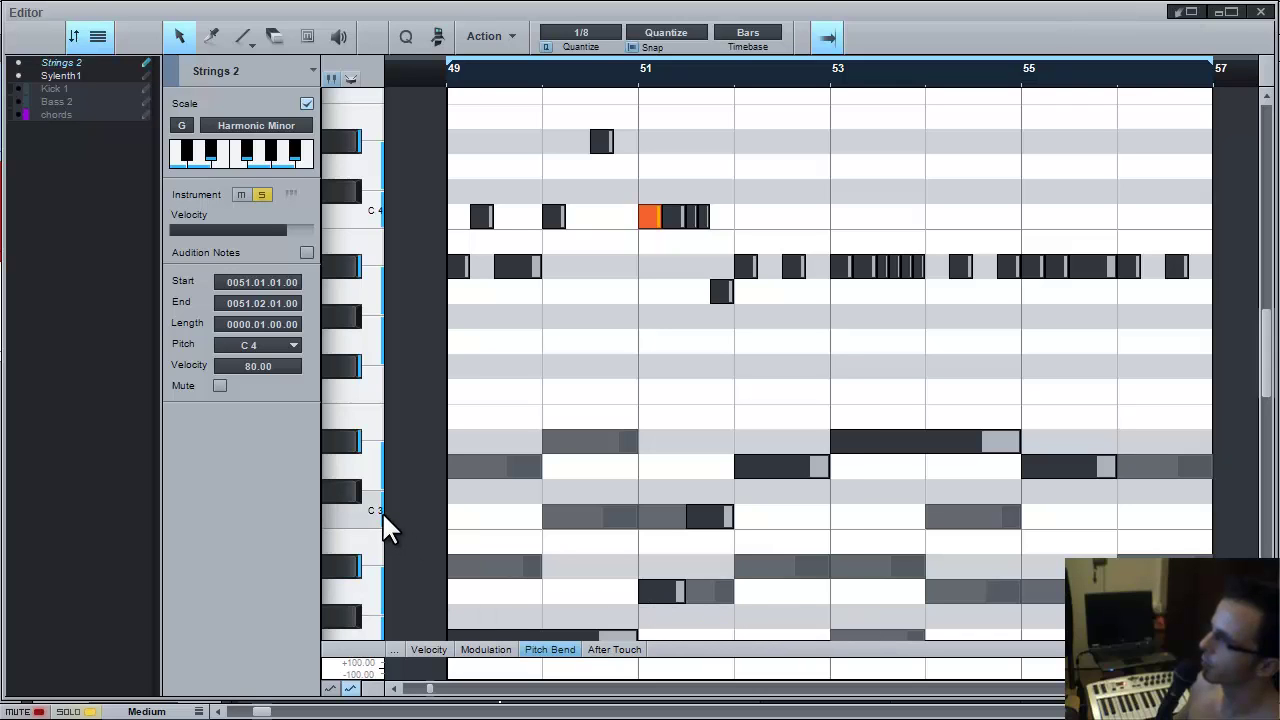
{"action": "left_click_drag", "start_coordinate": [674, 216], "coordinate": [650, 162]}
{"action": "left_click", "coordinate": [650, 165]}
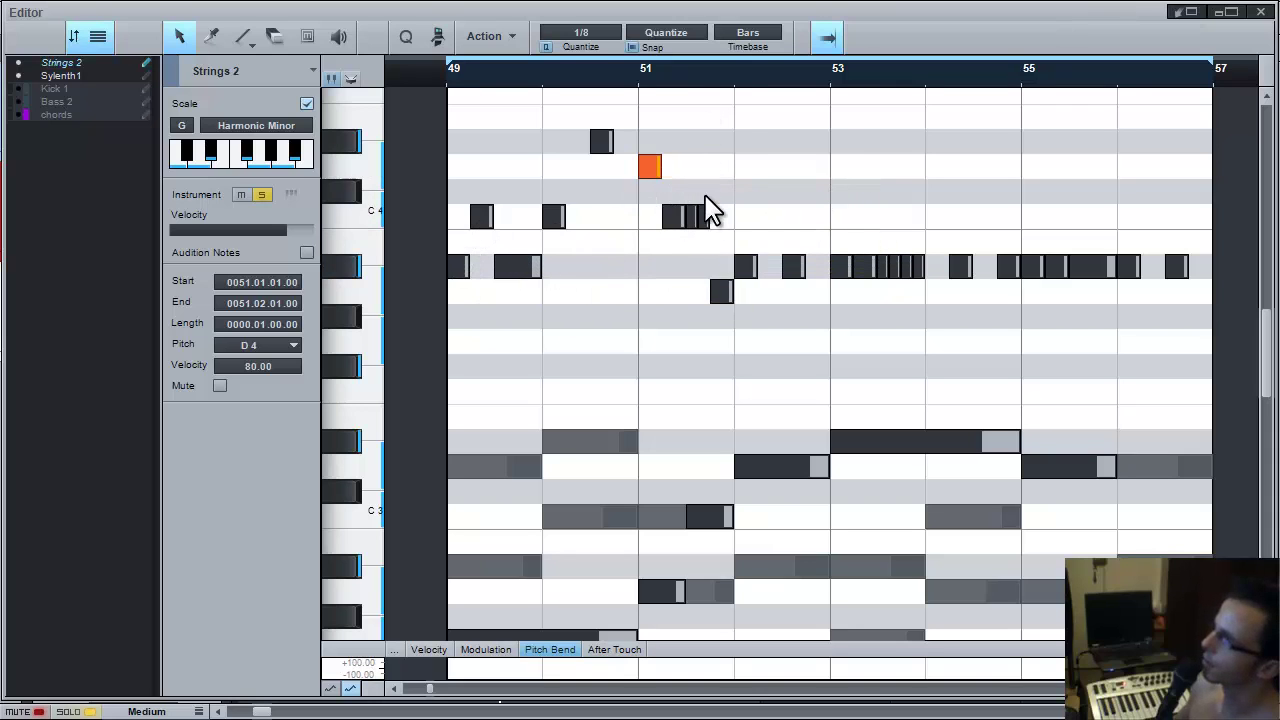
Raise the two half-beat notes and the last one-beat note of bar 51 to D#4
{"action": "left_click_drag", "start_coordinate": [686, 190], "coordinate": [725, 228]}
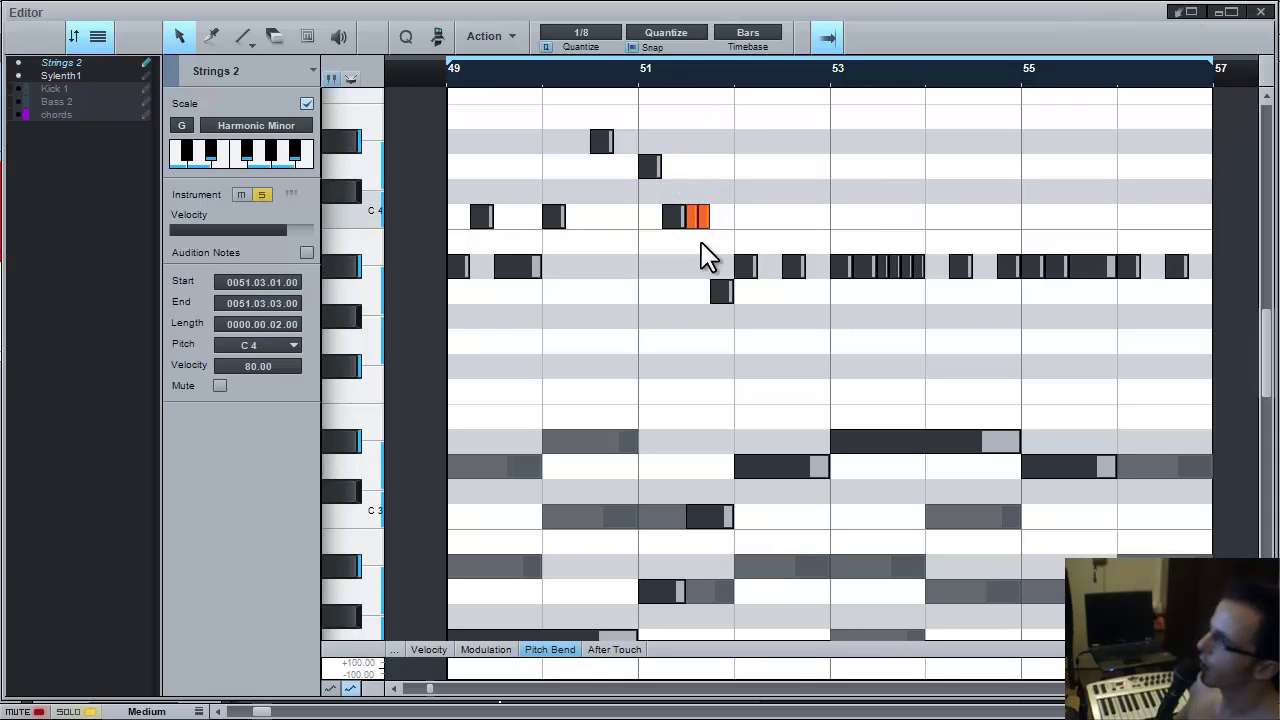
{"action": "left_click_drag", "start_coordinate": [720, 298], "coordinate": [697, 240]}
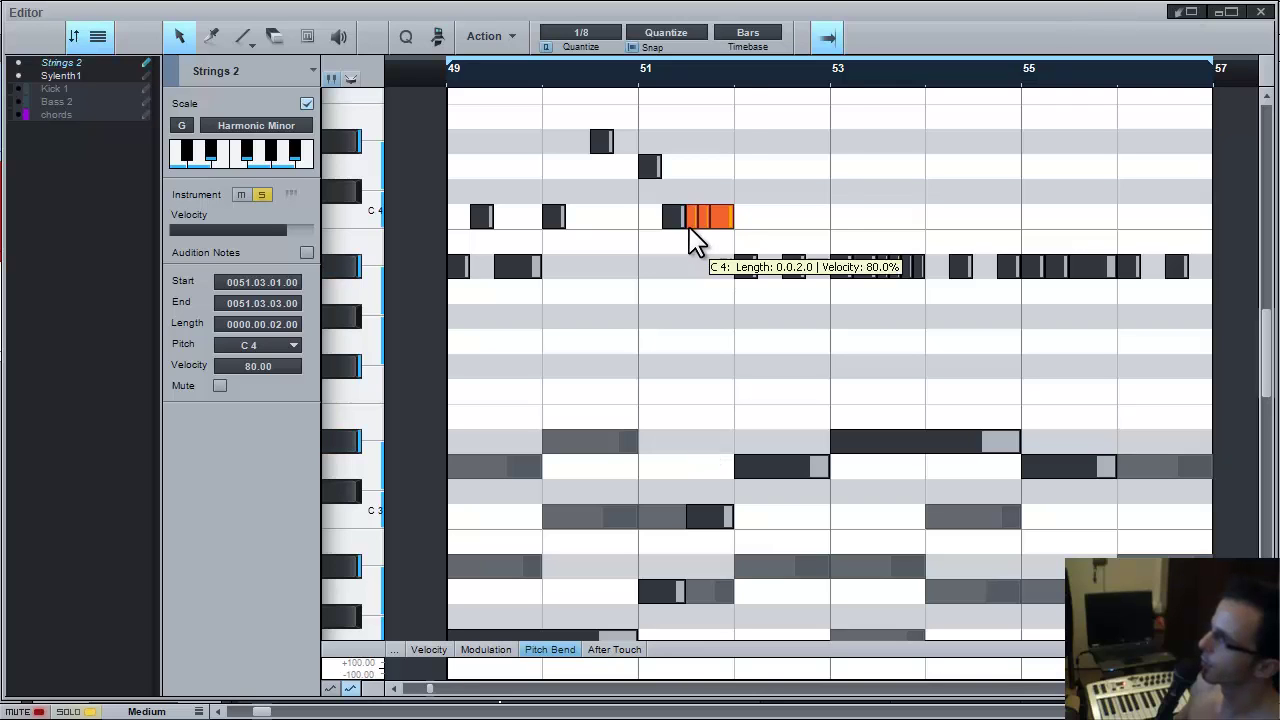
{"action": "left_click_drag", "start_coordinate": [689, 222], "coordinate": [692, 139]}
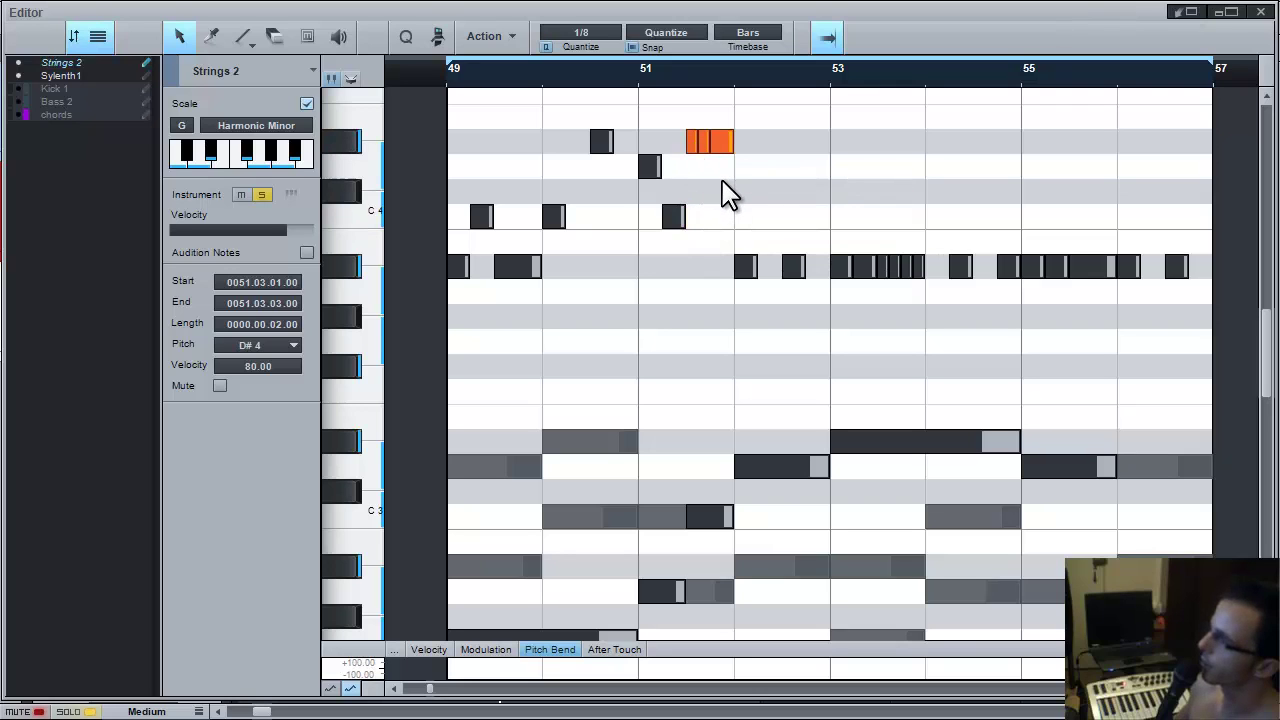
{"action": "scroll", "coordinate": [728, 195], "scroll_direction": "up", "scroll_amount": 3}
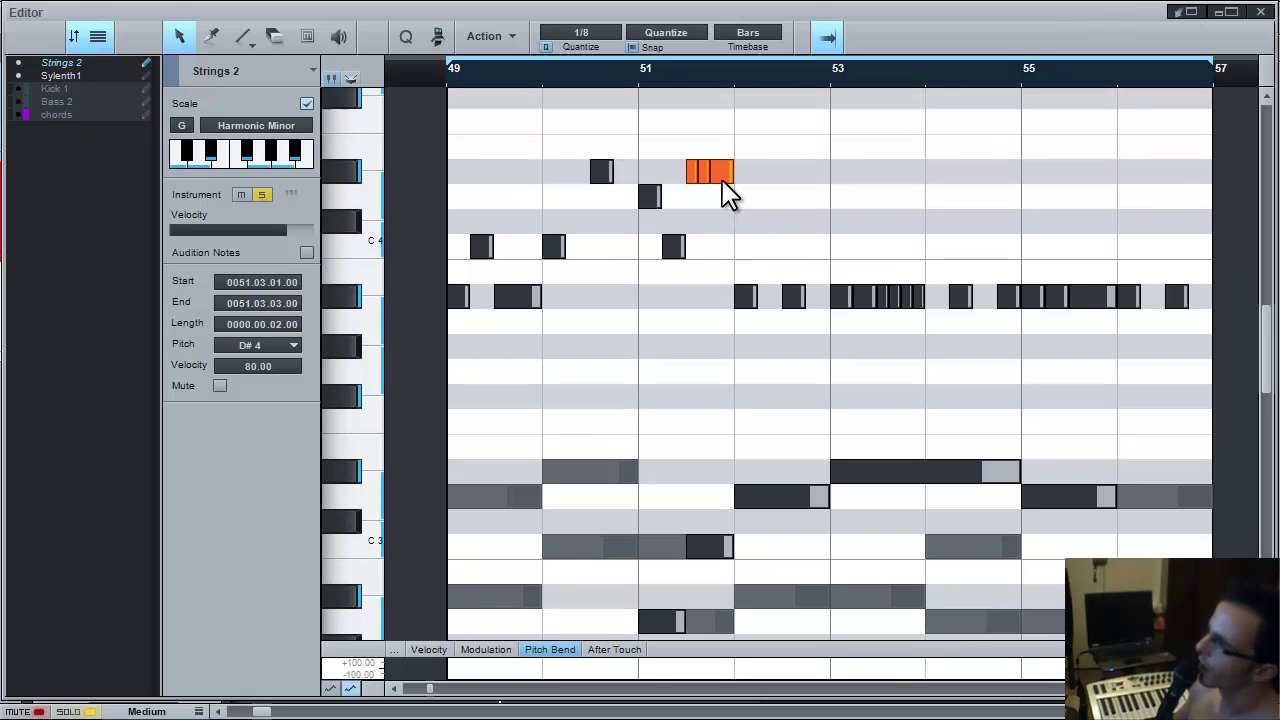
{"action": "scroll", "coordinate": [728, 195], "scroll_direction": "down", "scroll_amount": 1}
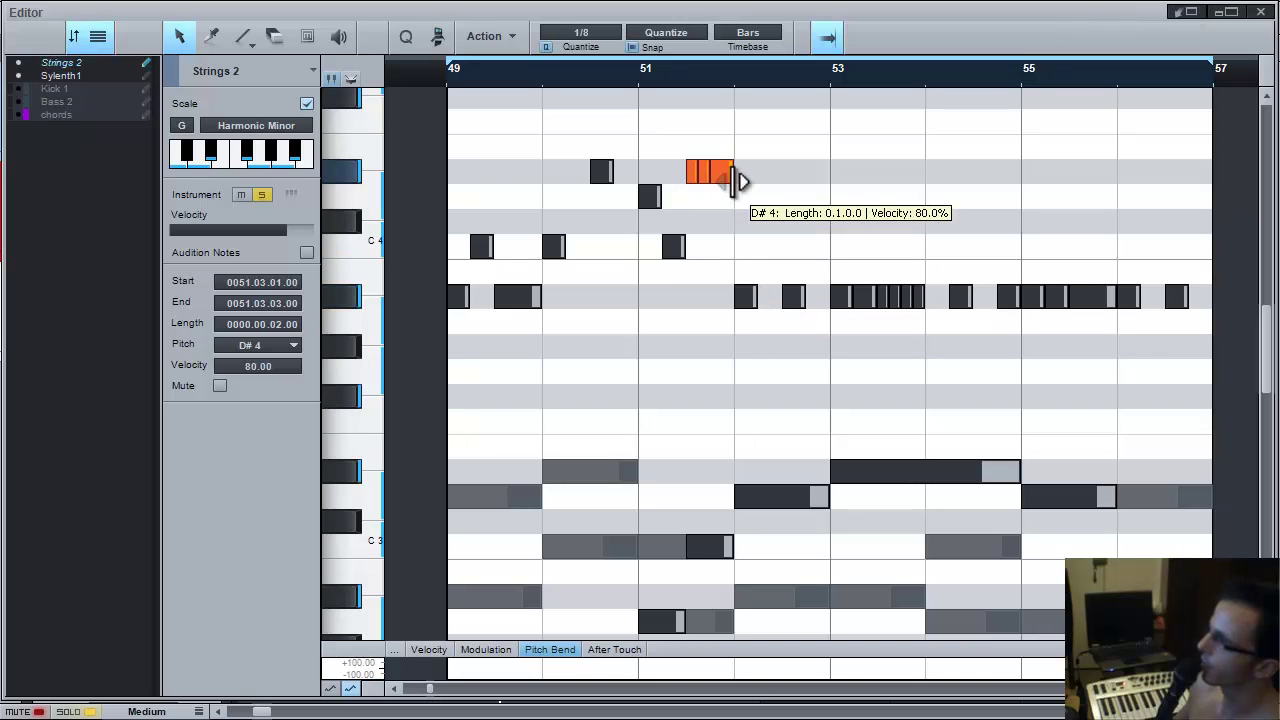
Check the D3 chord note under bar 52 and raise the bar's first A#3 melody note to C4
{"action": "left_click_drag", "start_coordinate": [722, 259], "coordinate": [812, 308]}
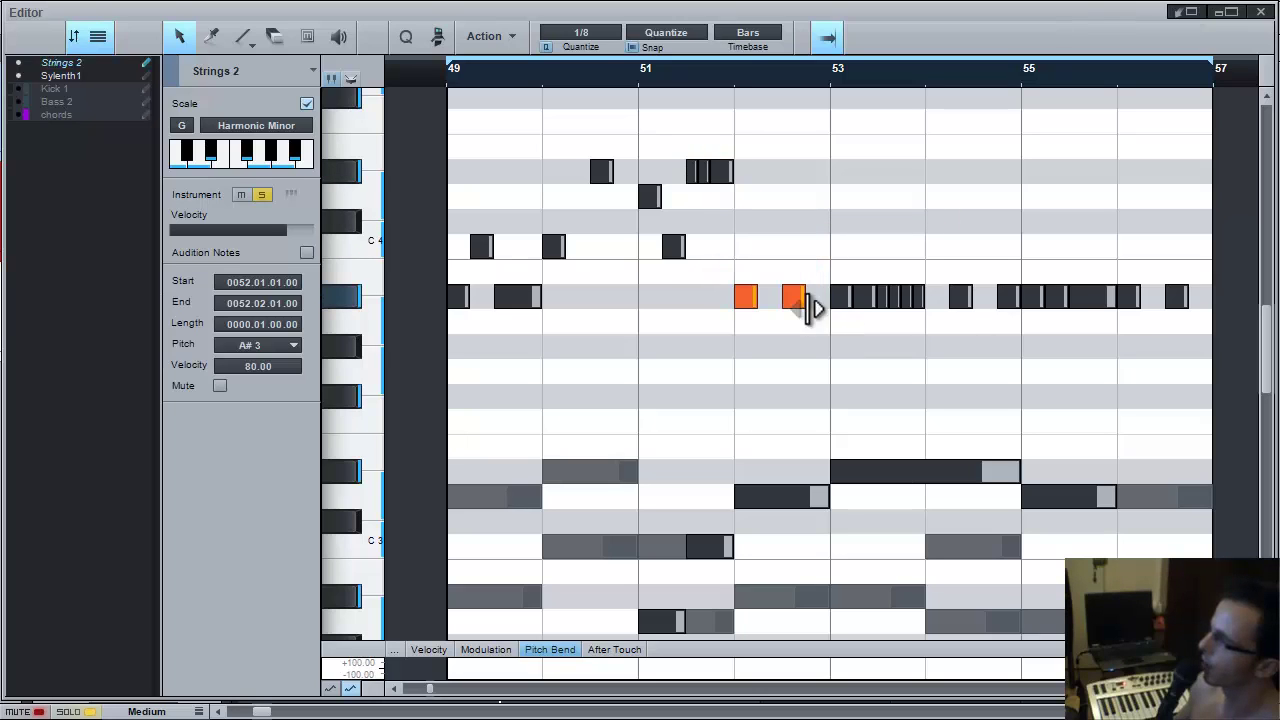
{"action": "left_click", "coordinate": [754, 494]}
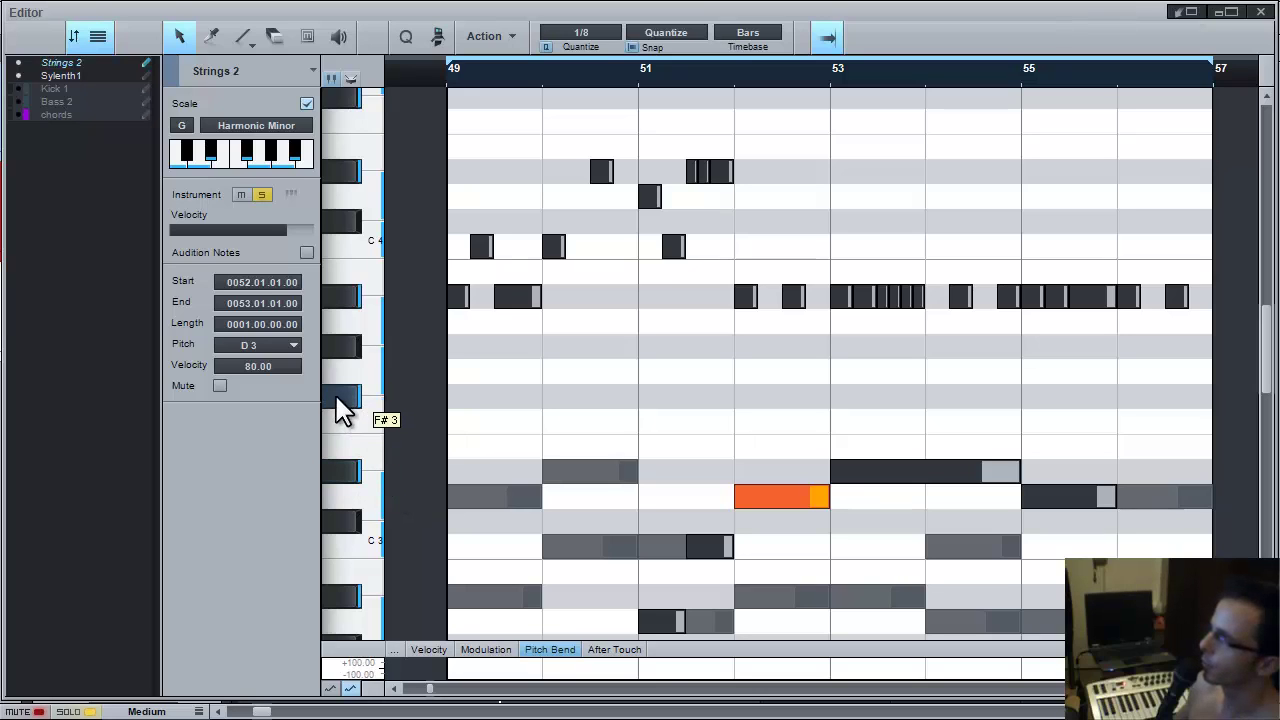
{"action": "left_click_drag", "start_coordinate": [700, 323], "coordinate": [818, 287]}
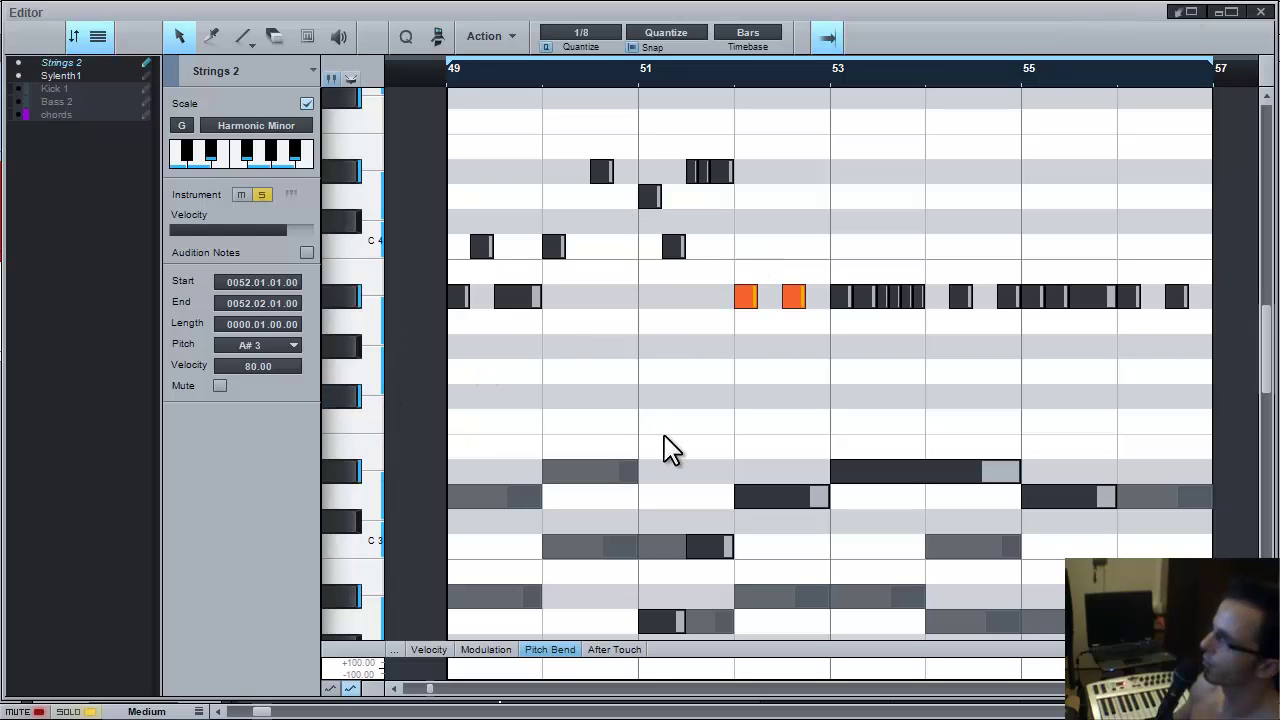
{"action": "scroll", "coordinate": [670, 448], "scroll_direction": "up", "scroll_amount": 4}
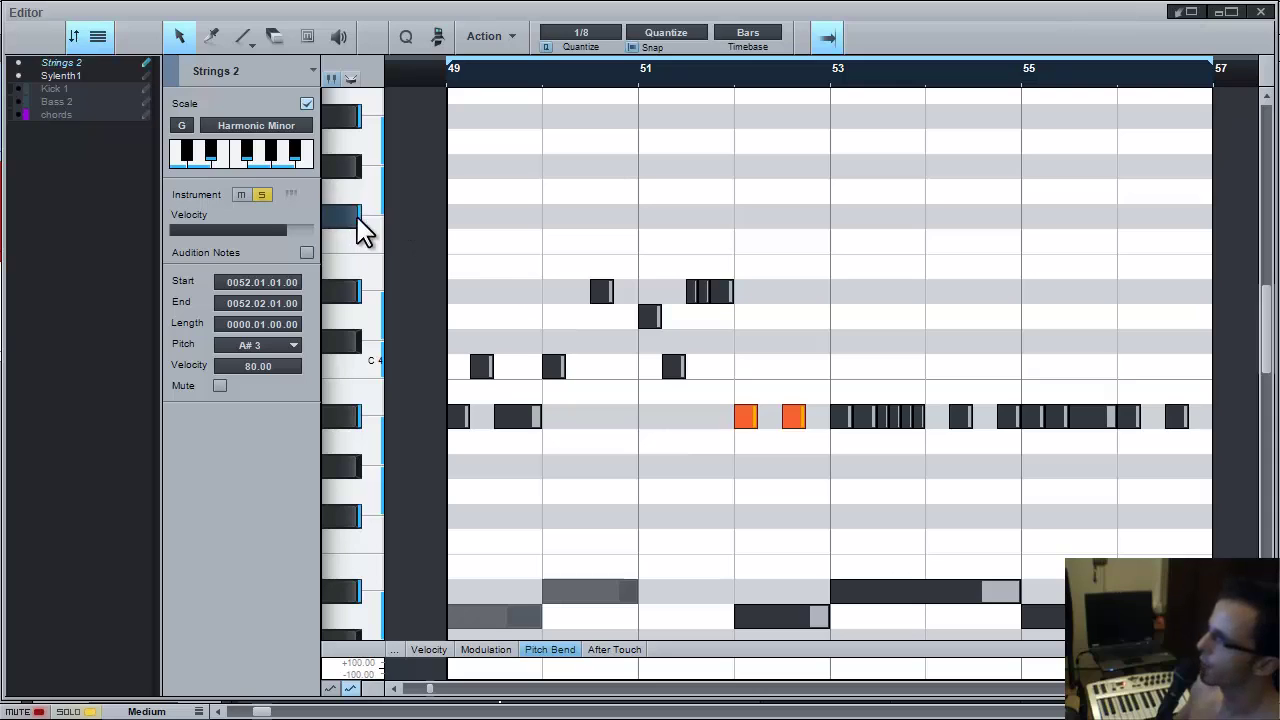
{"action": "left_click", "coordinate": [735, 436]}
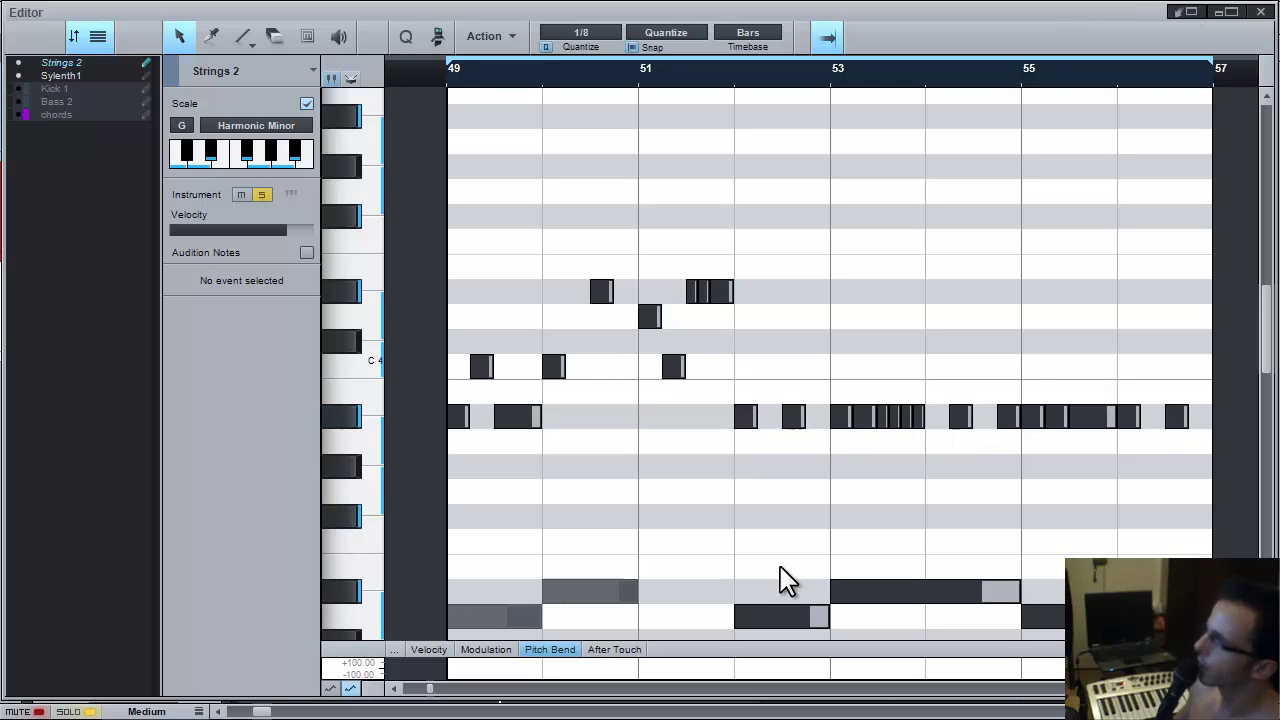
{"action": "left_click", "coordinate": [785, 617]}
{"action": "scroll", "coordinate": [785, 613], "scroll_direction": "down", "scroll_amount": 3}
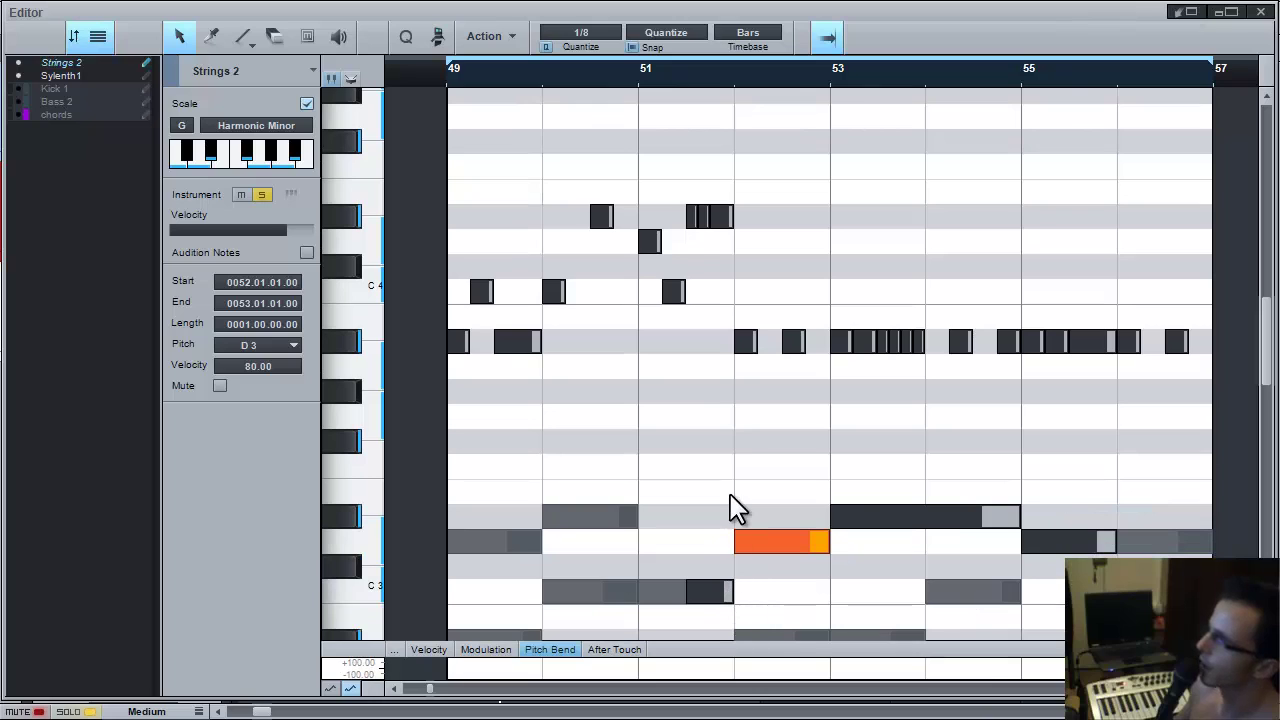
{"action": "left_click_drag", "start_coordinate": [744, 346], "coordinate": [751, 289]}
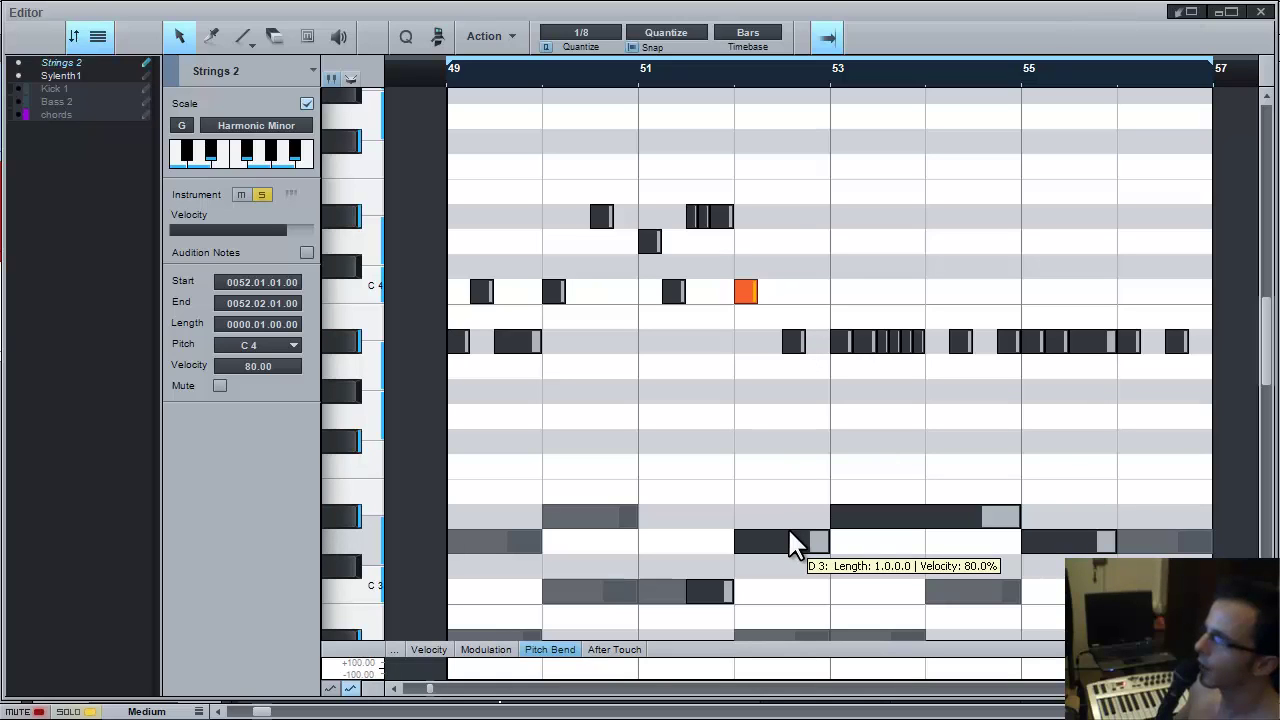
Try the second melody note of bar 52 at G3 and return it to A#3
{"action": "left_click", "coordinate": [794, 347]}
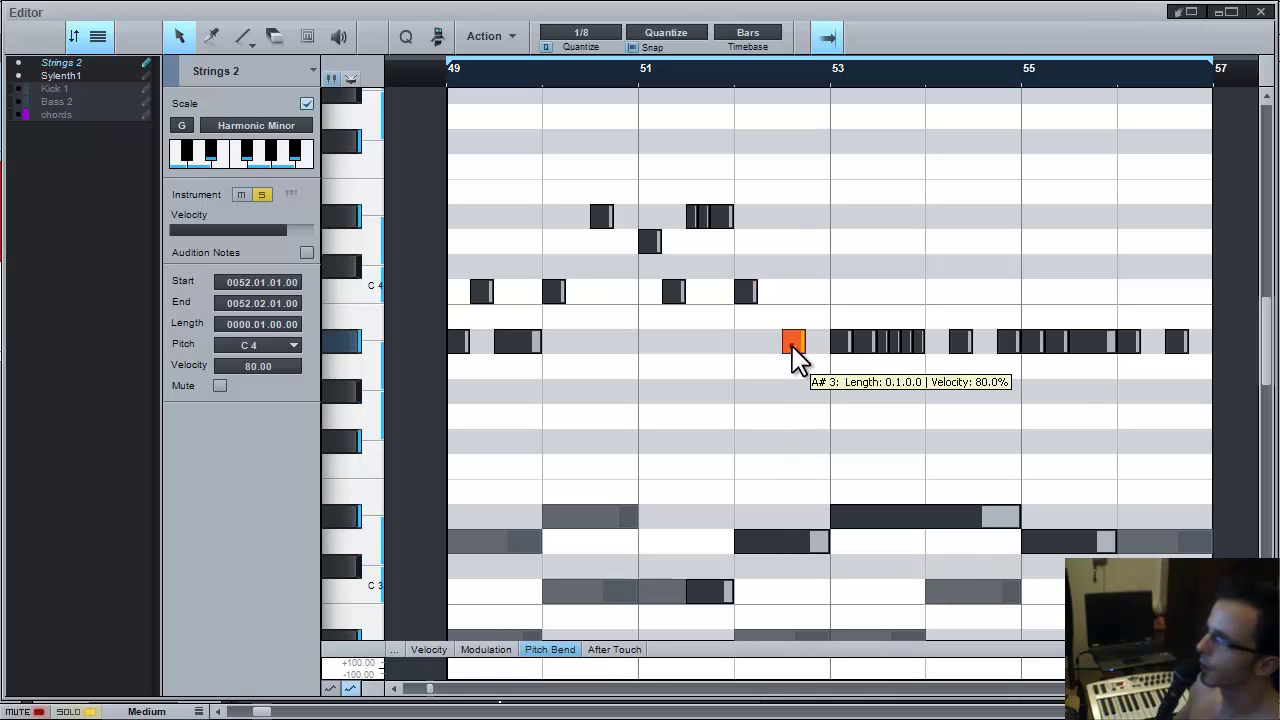
{"action": "left_click_drag", "start_coordinate": [794, 358], "coordinate": [805, 425]}
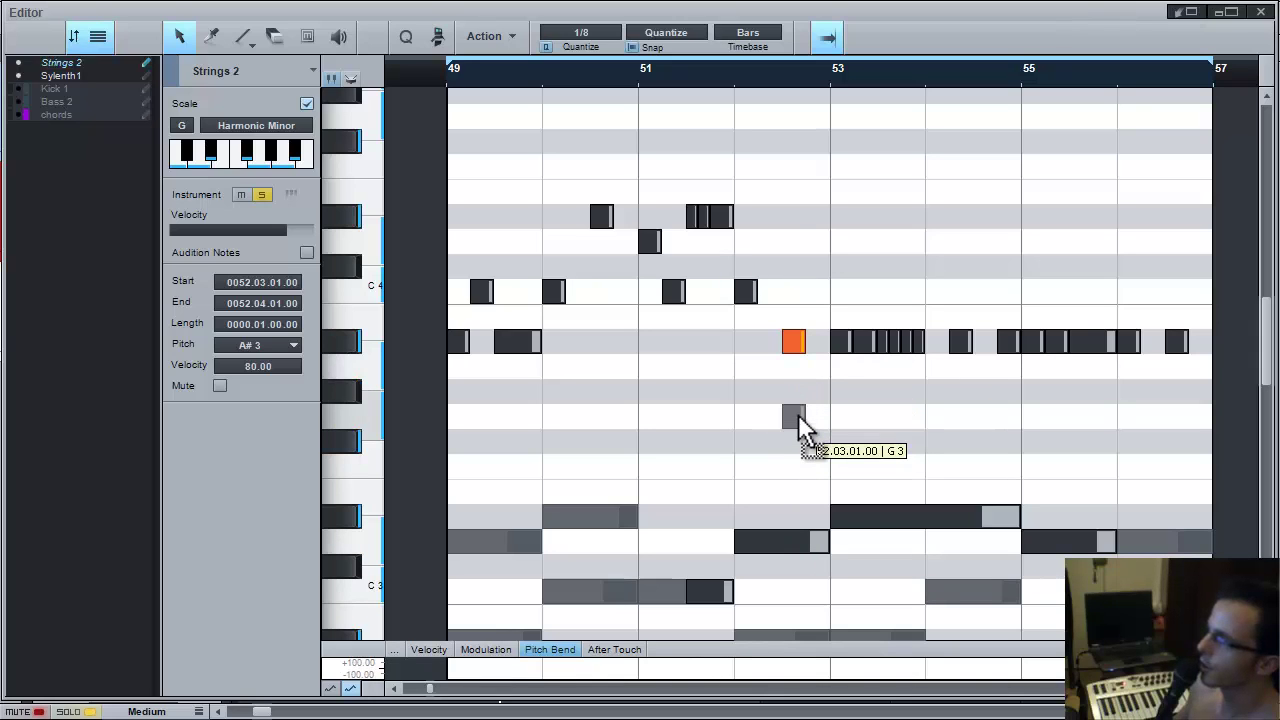
{"action": "left_click_drag", "start_coordinate": [798, 420], "coordinate": [798, 420]}
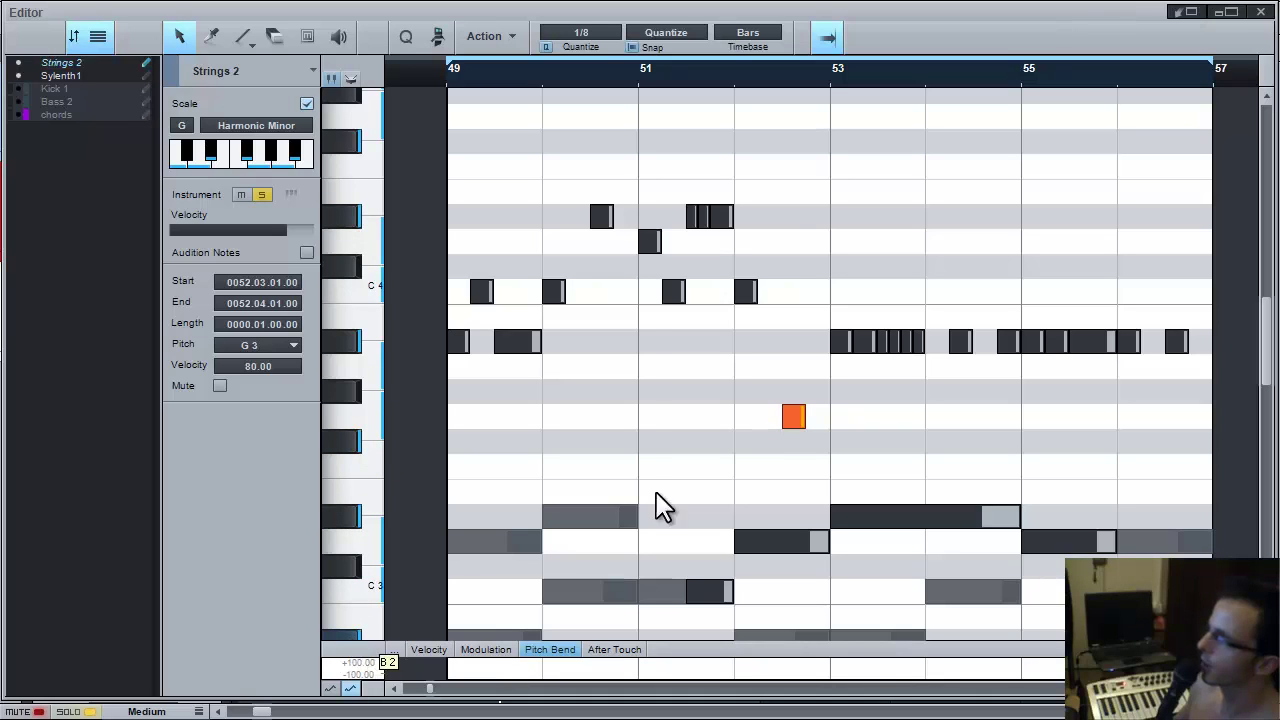
{"action": "left_click_drag", "start_coordinate": [797, 408], "coordinate": [800, 350]}
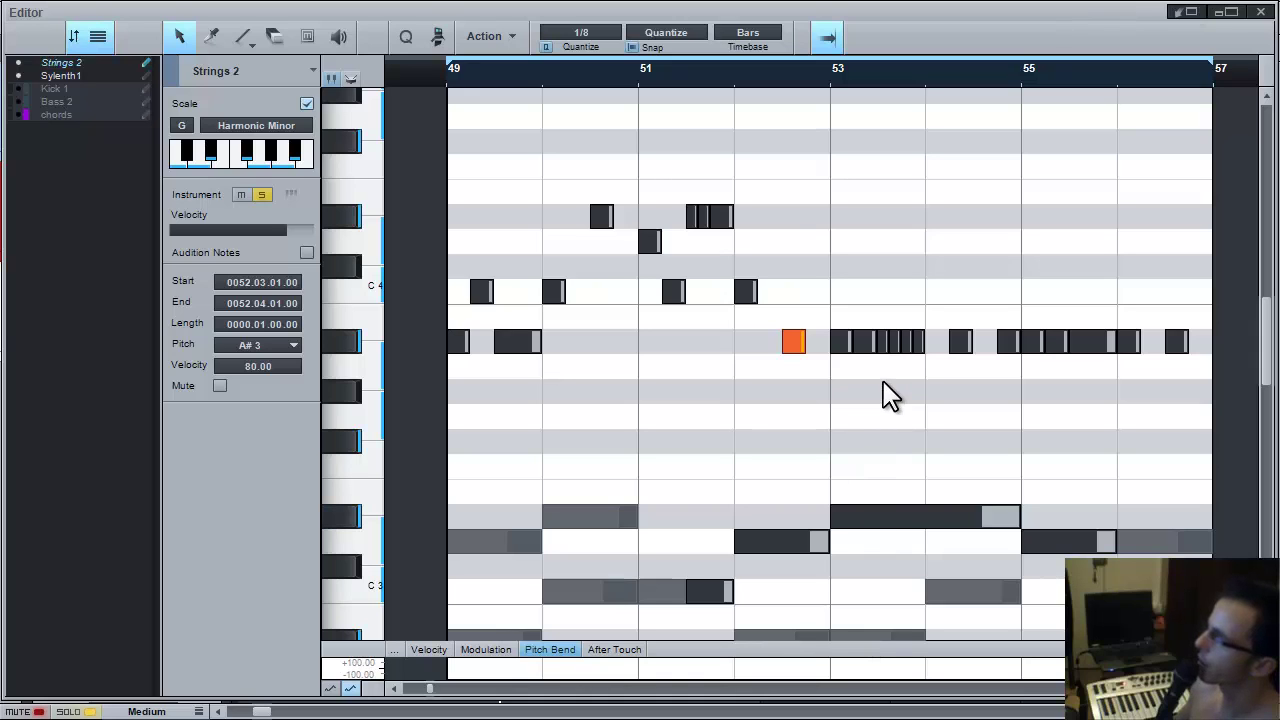
Lower all the melody notes in bars 53 and 54 to A3
{"action": "left_click_drag", "start_coordinate": [842, 258], "coordinate": [1183, 366]}
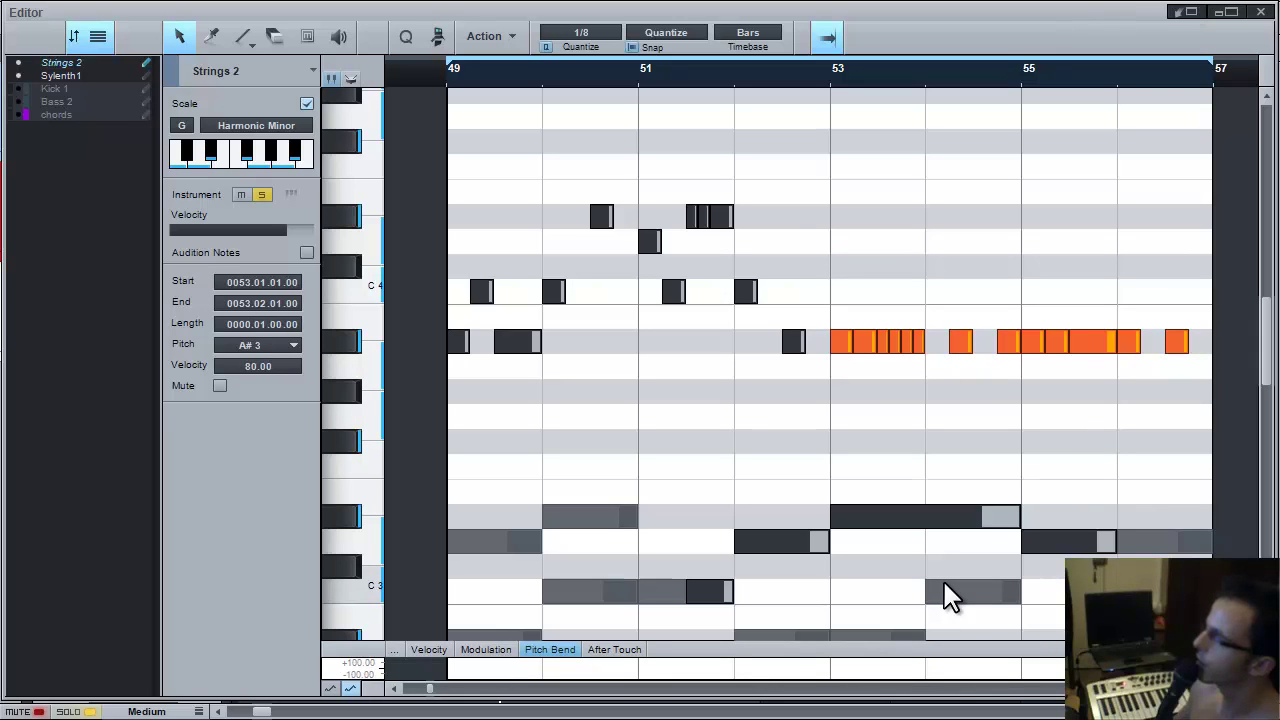
{"action": "left_click", "coordinate": [916, 460]}
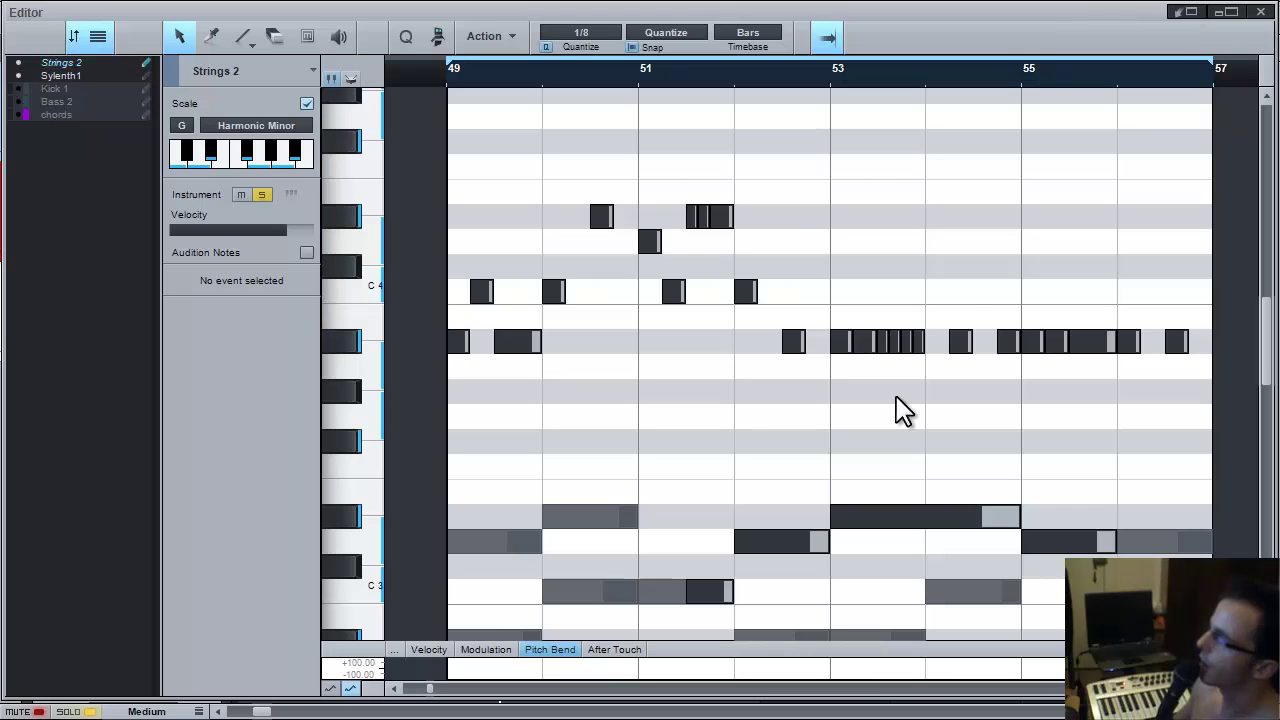
{"action": "scroll", "coordinate": [900, 410], "scroll_direction": "down", "scroll_amount": 4}
{"action": "scroll", "coordinate": [900, 410], "scroll_direction": "up", "scroll_amount": 3}
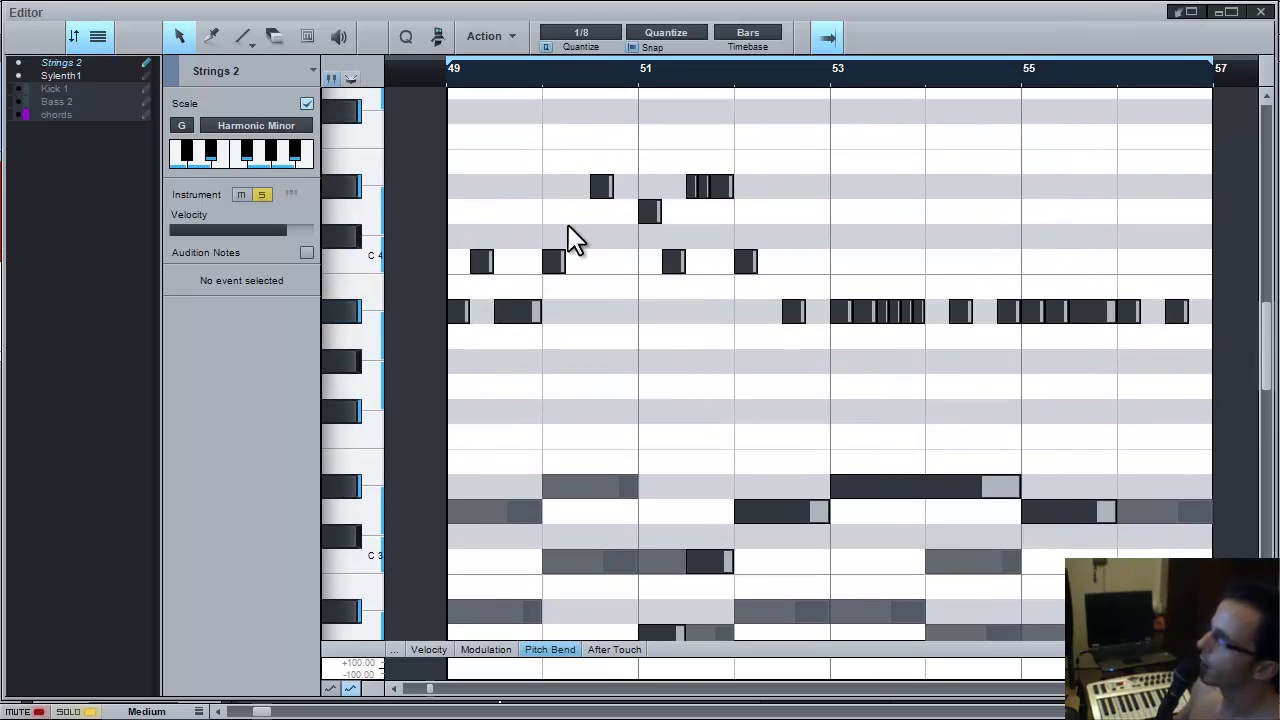
{"action": "left_click", "coordinate": [866, 316]}
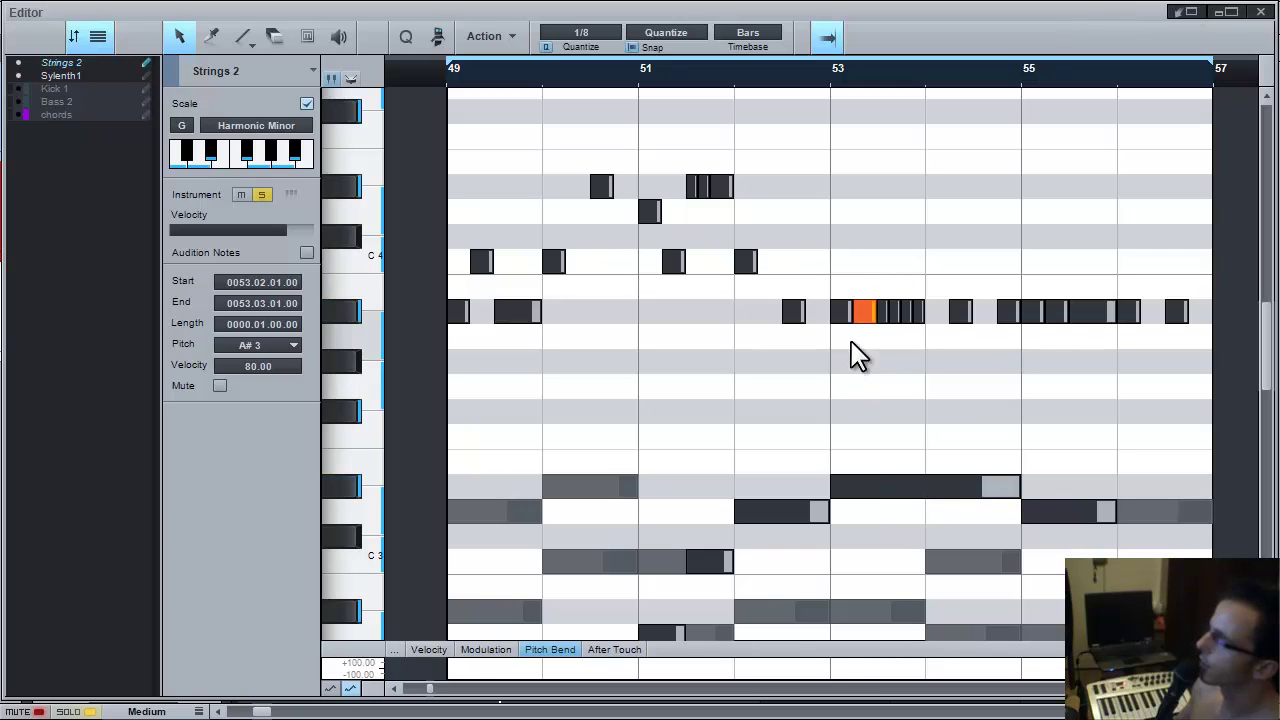
{"action": "left_click_drag", "start_coordinate": [832, 278], "coordinate": [1020, 322]}
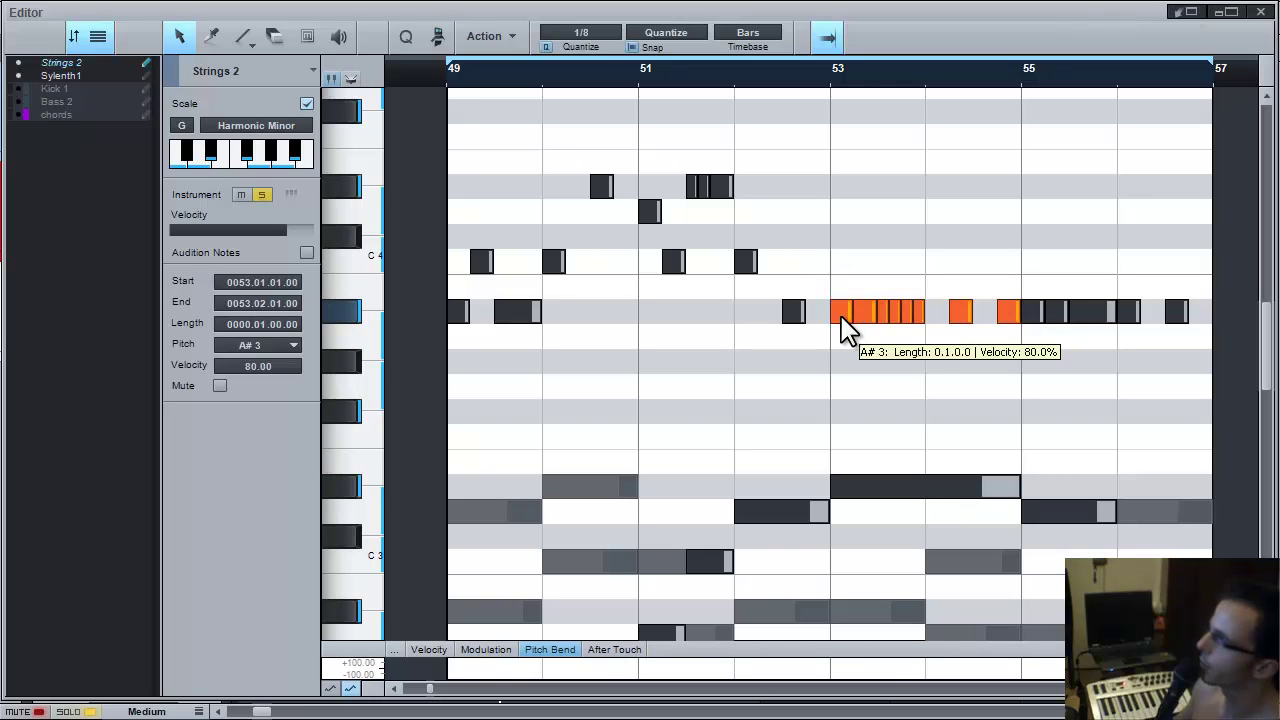
{"action": "mouse_move", "coordinate": [842, 328]}
{"action": "left_mouse_down"}
{"action": "mouse_move", "coordinate": [851, 487]}
{"action": "mouse_move", "coordinate": [843, 341]}
{"action": "left_mouse_up"}
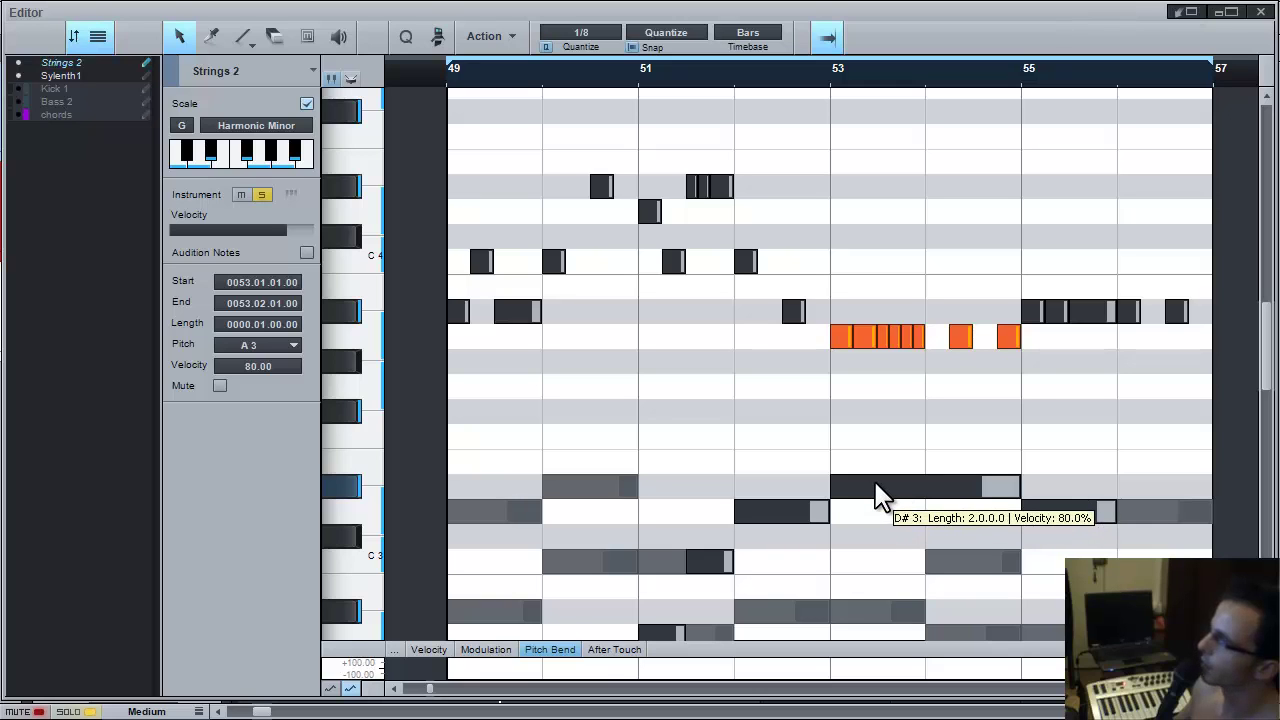
{"action": "left_click", "coordinate": [857, 381]}
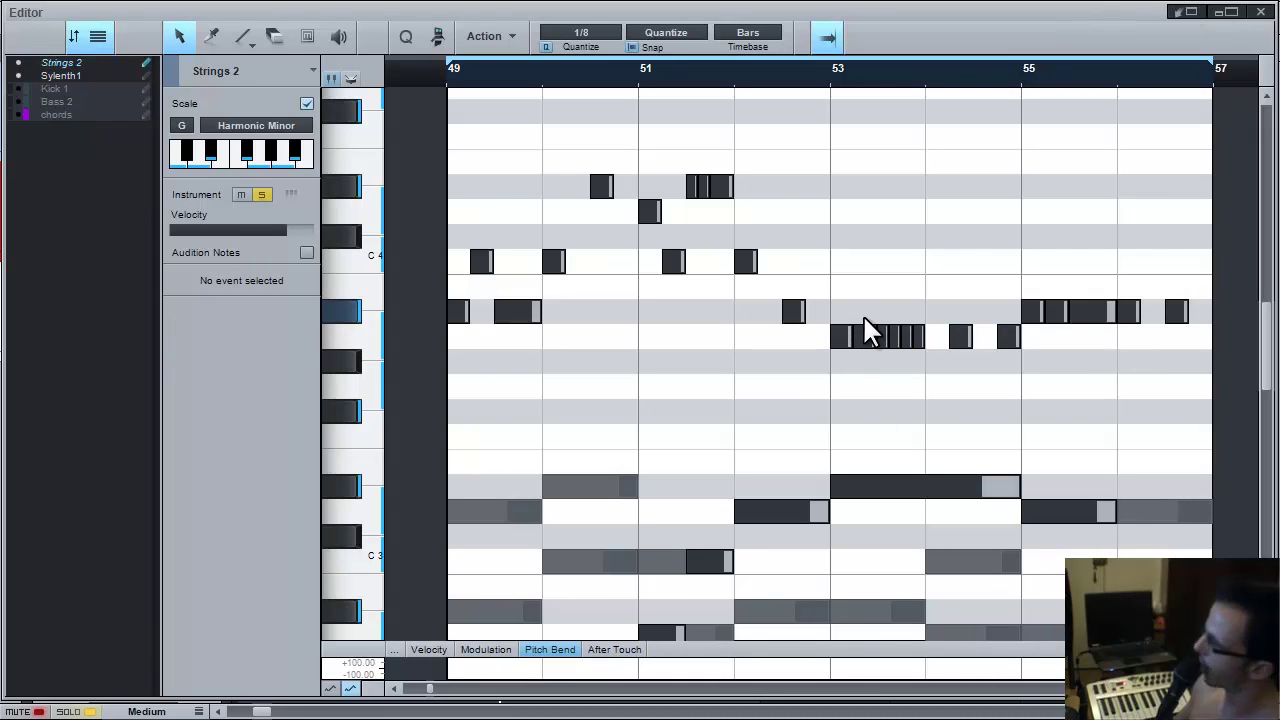
Raise bar 53's second note and first half-beat note, plus bar 54's first note, to A#3
{"action": "left_click", "coordinate": [866, 333]}
{"action": "left_click_drag", "start_coordinate": [870, 338], "coordinate": [884, 314]}
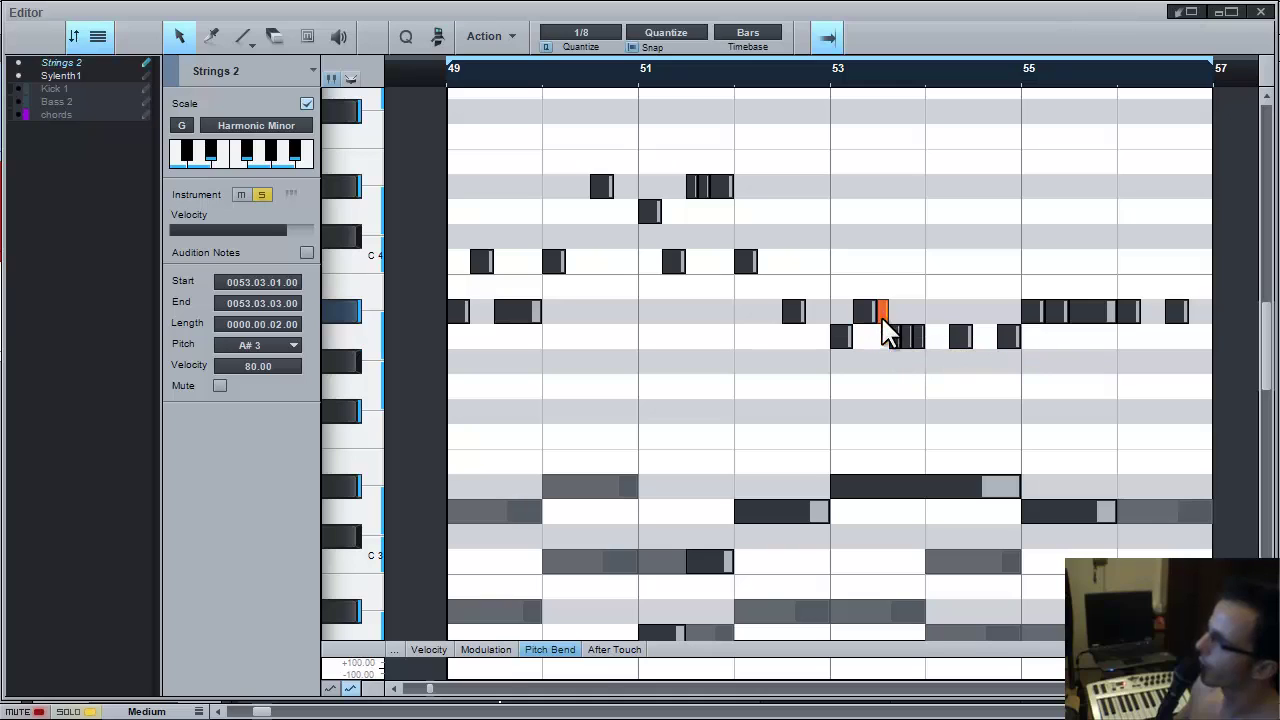
{"action": "left_click", "coordinate": [962, 337]}
{"action": "key", "text": "Up"}
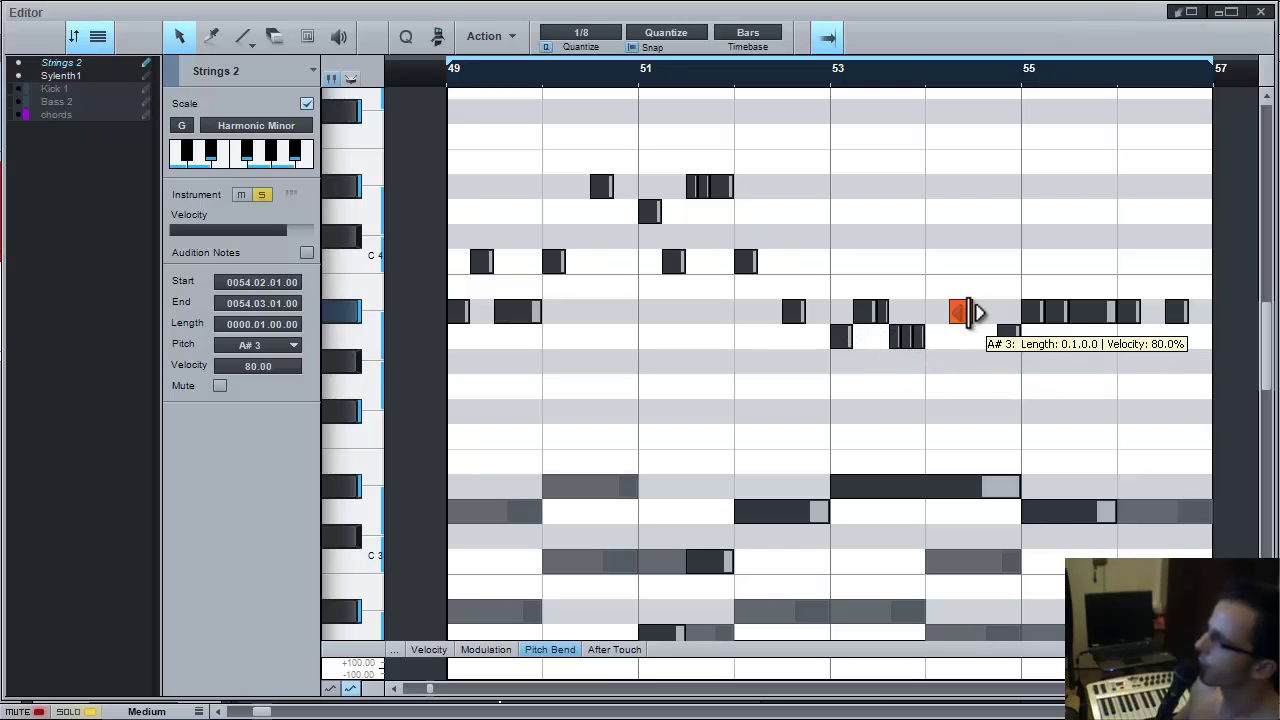
Try the last melody note of bar 54 at A#3 and D3, and set its pitch to D4
{"action": "left_click_drag", "start_coordinate": [1014, 342], "coordinate": [1011, 314]}
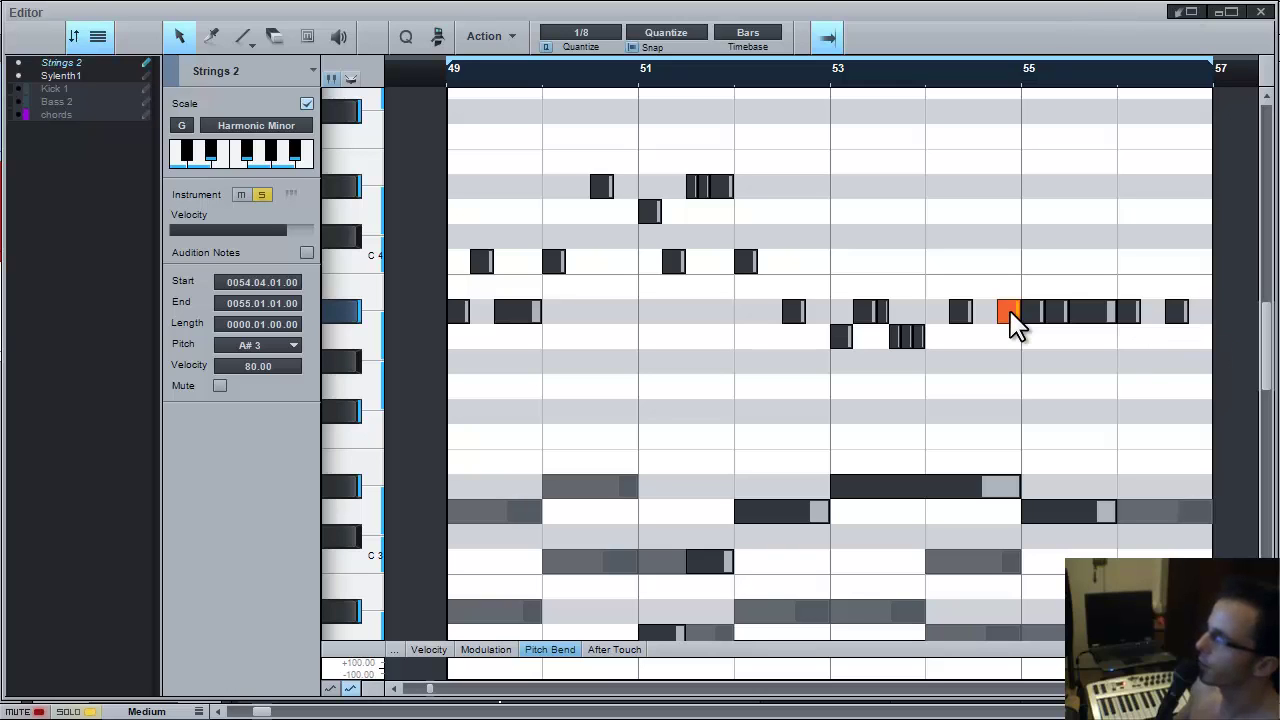
{"action": "left_click_drag", "start_coordinate": [1011, 318], "coordinate": [1024, 514]}
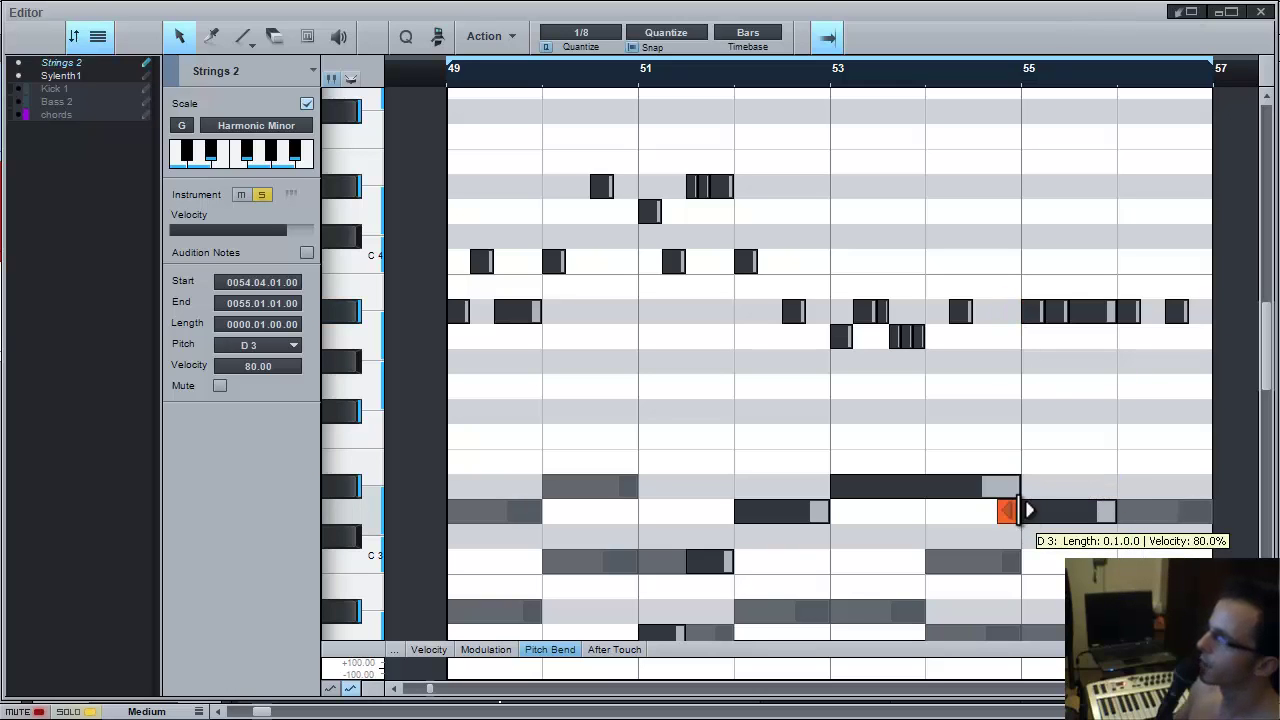
{"action": "key", "text": "shift+Up"}
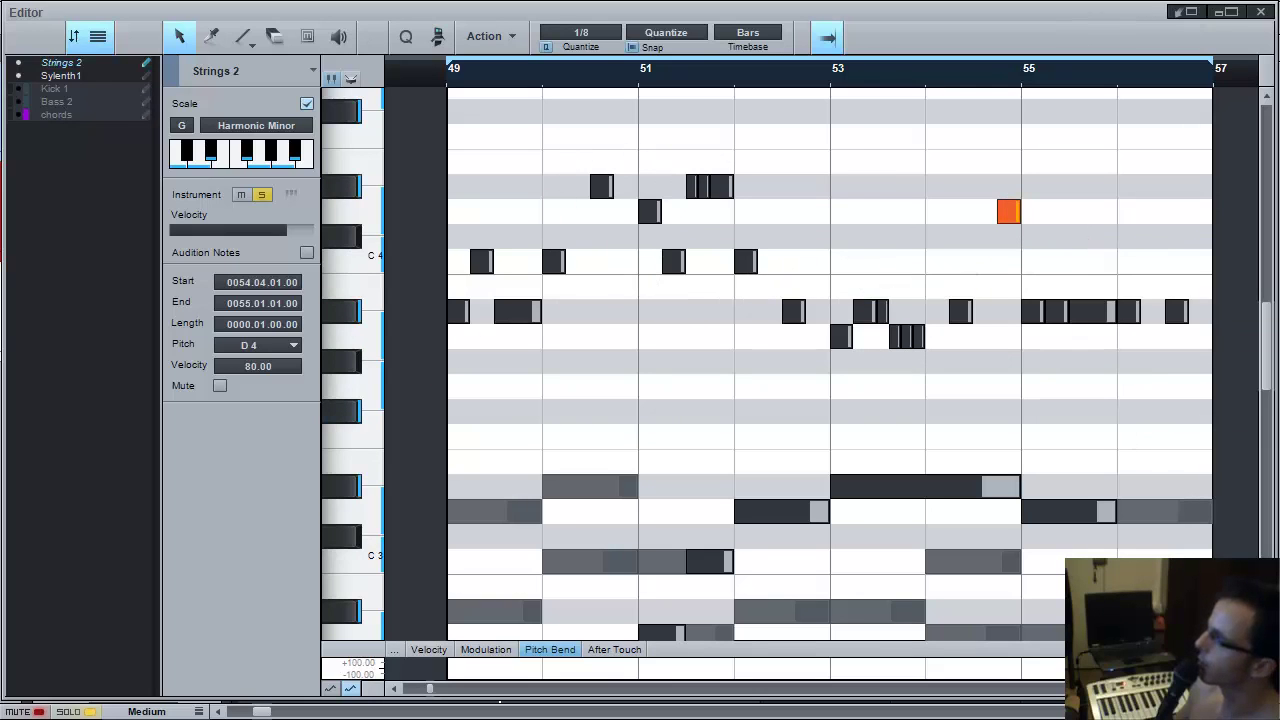
Lower the melody notes in bars 55 and 56 to G3 and set bar 55's second note to A3
{"action": "scroll", "coordinate": [1176, 484], "scroll_direction": "down", "scroll_amount": 3}
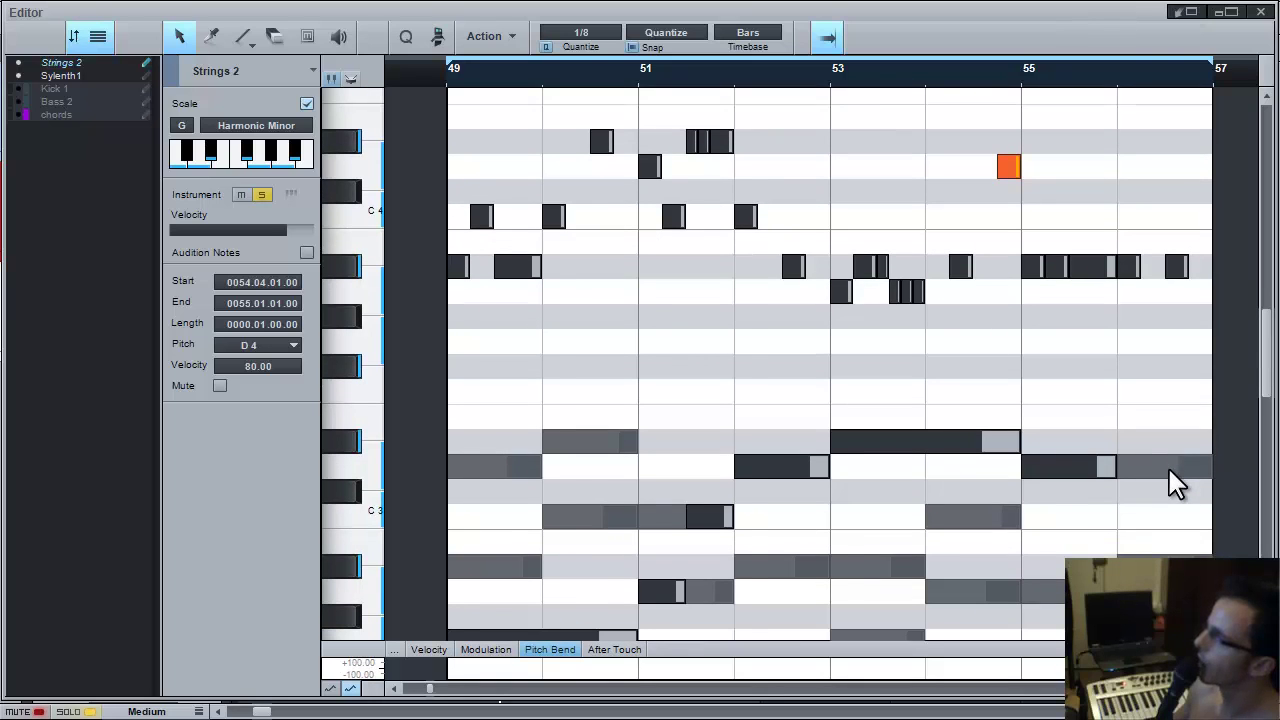
{"action": "scroll", "coordinate": [1176, 484], "scroll_direction": "up", "scroll_amount": 2}
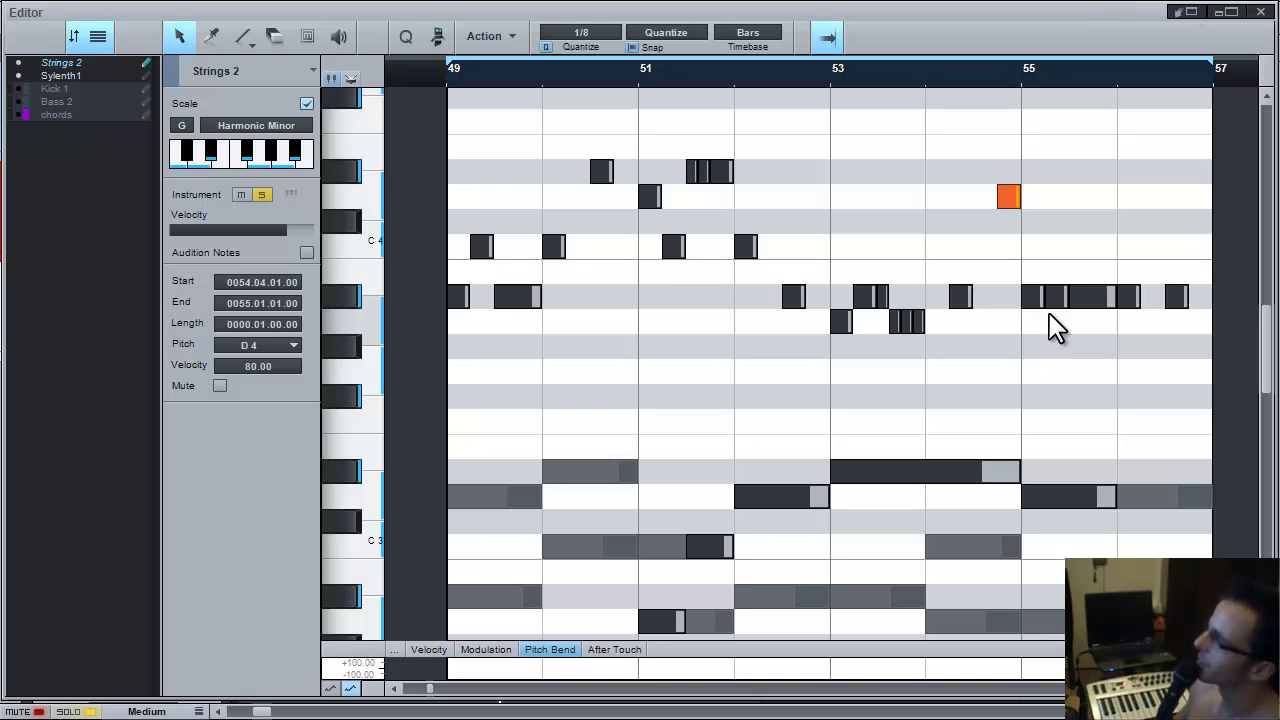
{"action": "scroll", "coordinate": [1140, 90], "scroll_direction": "right", "scroll_amount": 1}
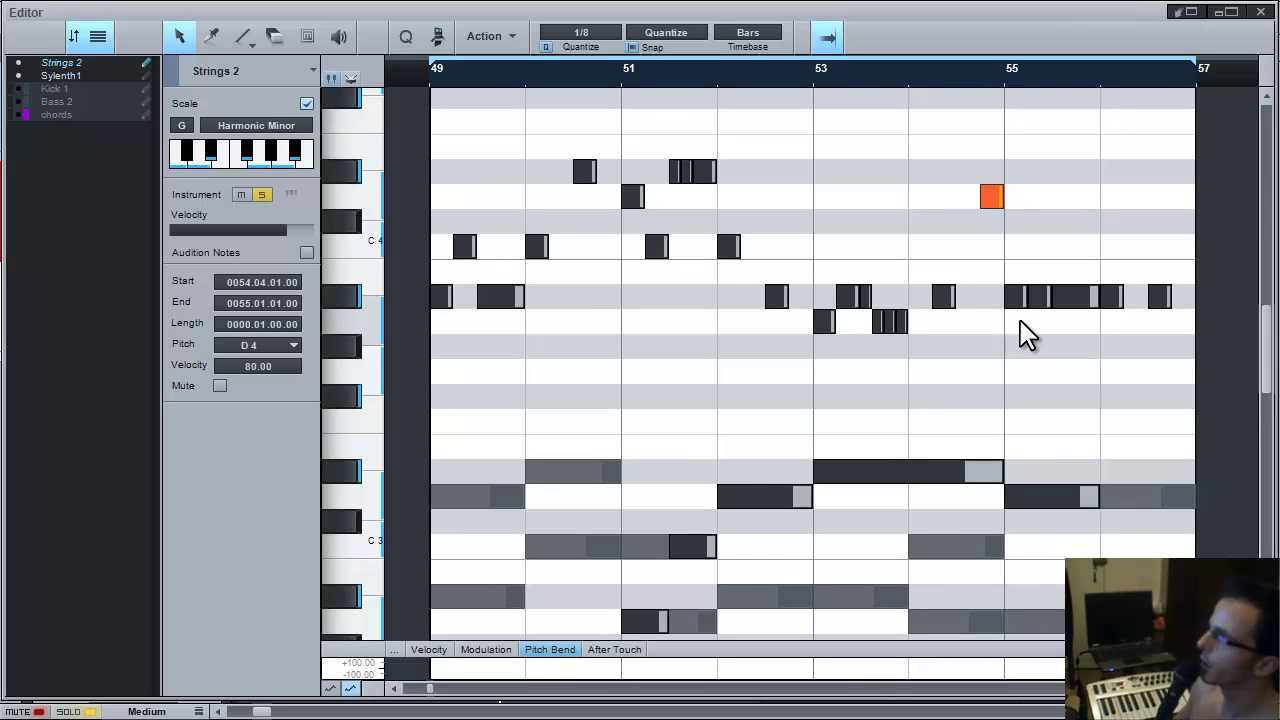
{"action": "scroll", "coordinate": [1045, 403], "scroll_direction": "down", "scroll_amount": 2}
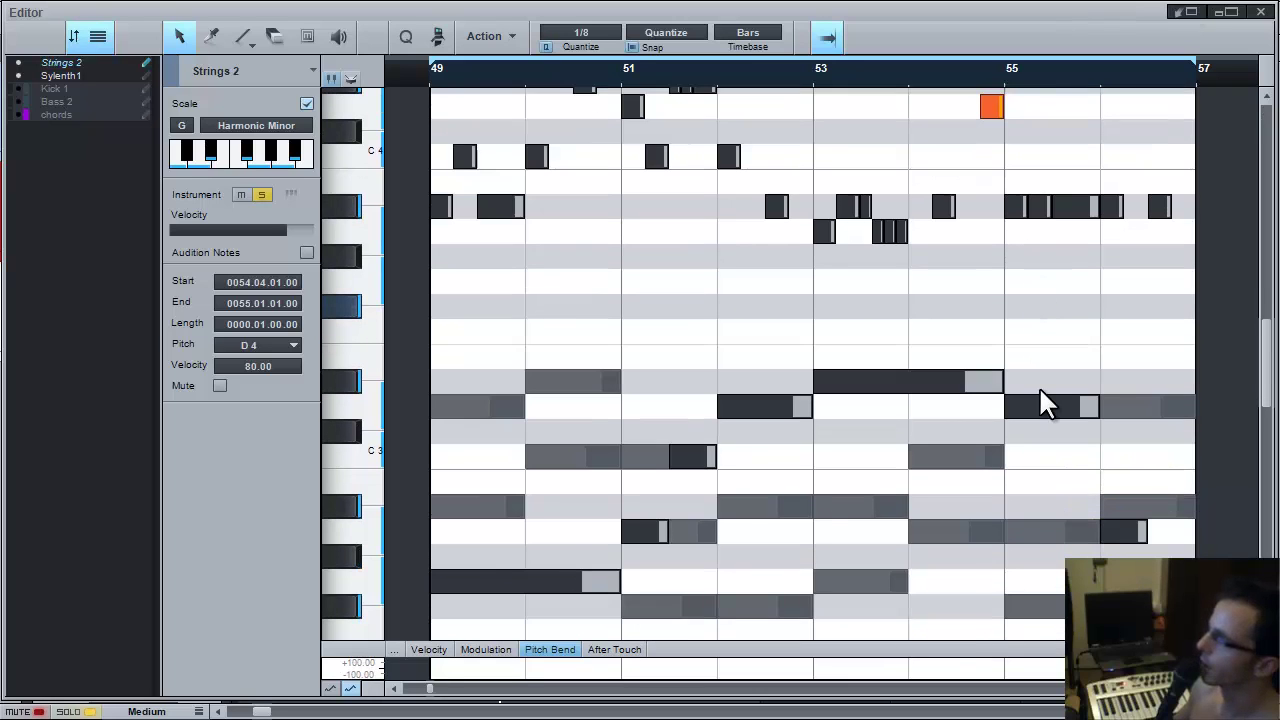
{"action": "left_click", "coordinate": [1068, 420]}
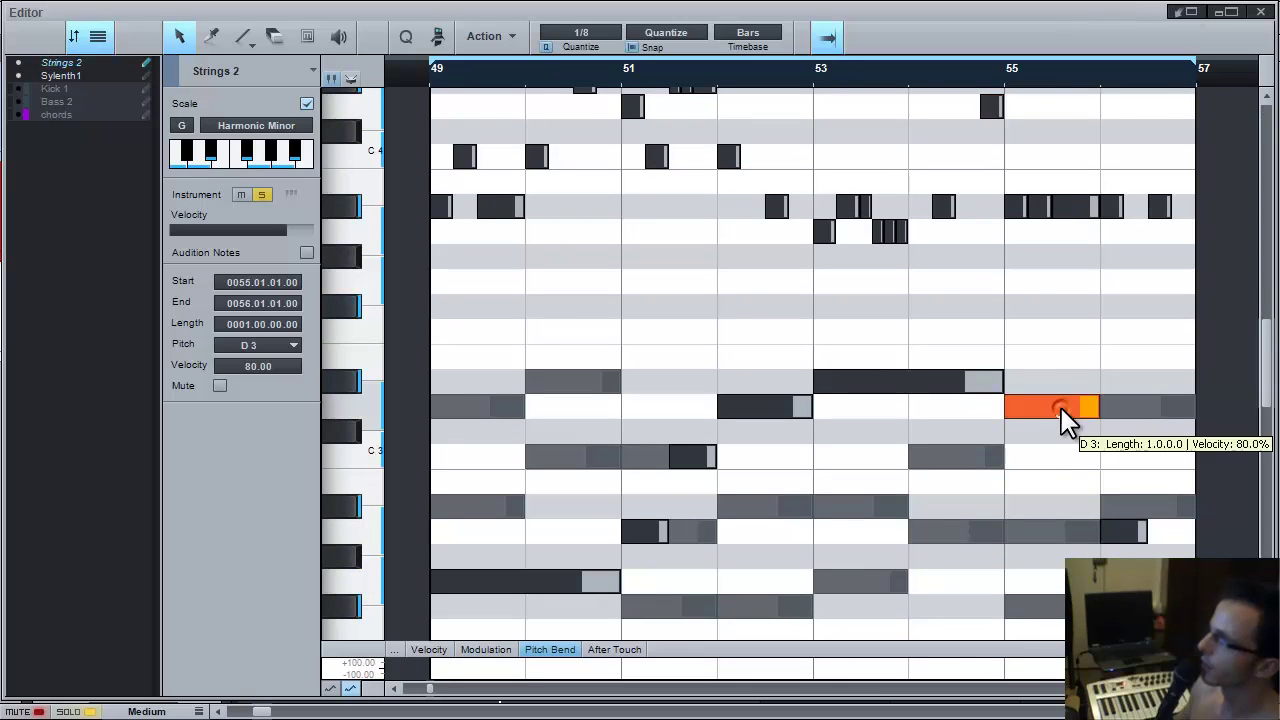
{"action": "scroll", "coordinate": [1066, 423], "scroll_direction": "up", "scroll_amount": 2}
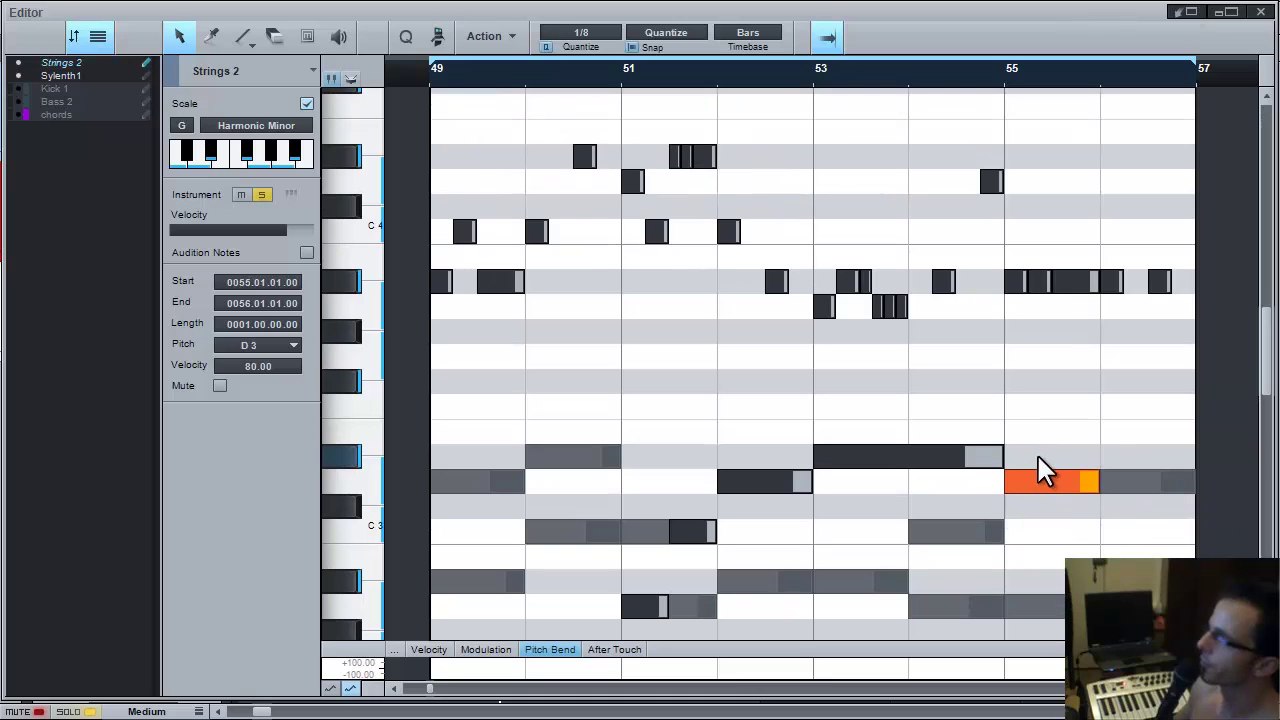
{"action": "left_click_drag", "start_coordinate": [990, 248], "coordinate": [1190, 315]}
{"action": "mouse_move", "coordinate": [1069, 285]}
{"action": "left_mouse_down"}
{"action": "mouse_move", "coordinate": [1074, 520]}
{"action": "mouse_move", "coordinate": [1077, 301]}
{"action": "left_mouse_up"}
{"action": "left_click", "coordinate": [1077, 362]}
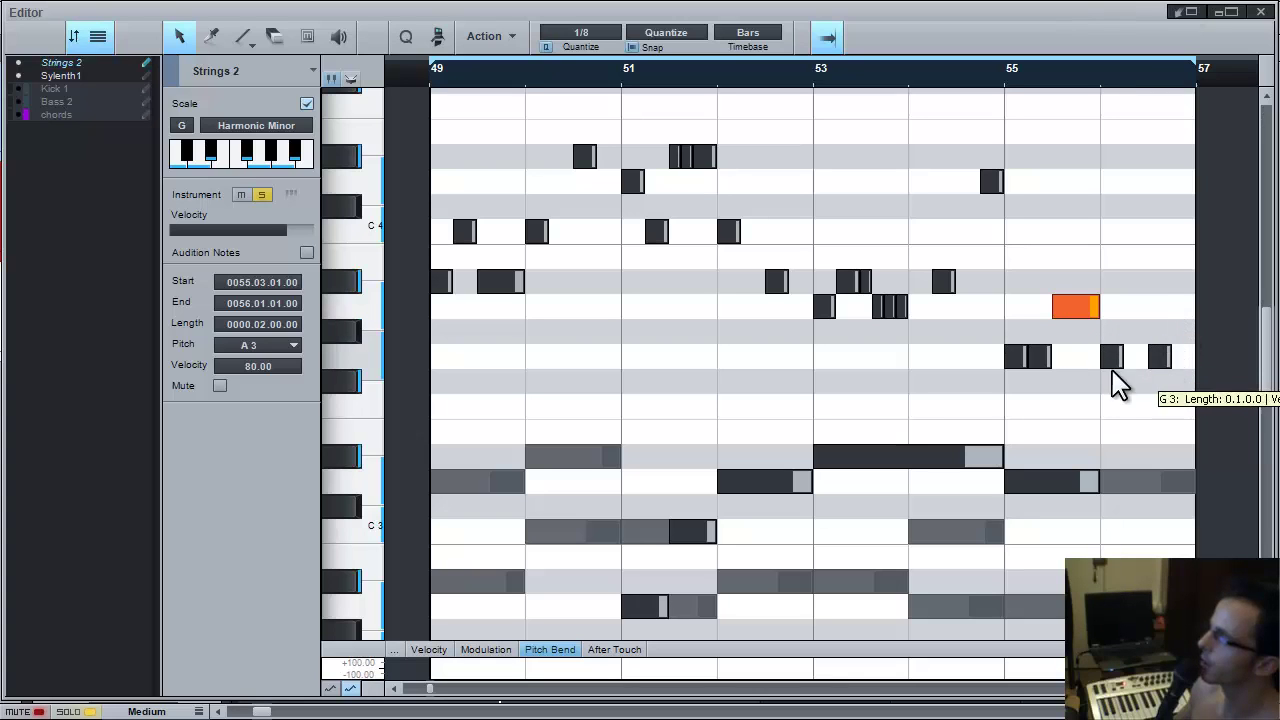
{"action": "left_click_drag", "start_coordinate": [1073, 305], "coordinate": [1044, 306]}
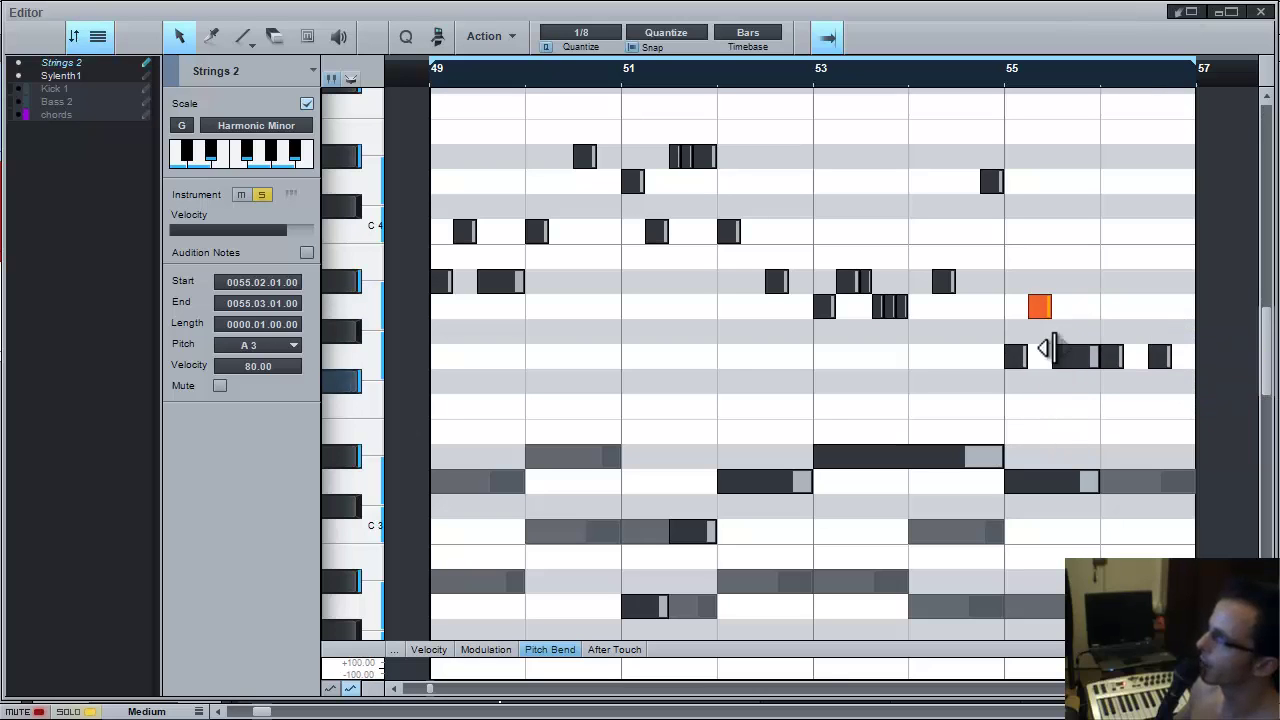
Try the first melody note of bar 56 at D3 and return it to G3
{"action": "left_click", "coordinate": [1111, 357]}
{"action": "left_click_drag", "start_coordinate": [1110, 358], "coordinate": [1120, 312]}
{"action": "left_click_drag", "start_coordinate": [1157, 357], "coordinate": [1120, 372]}
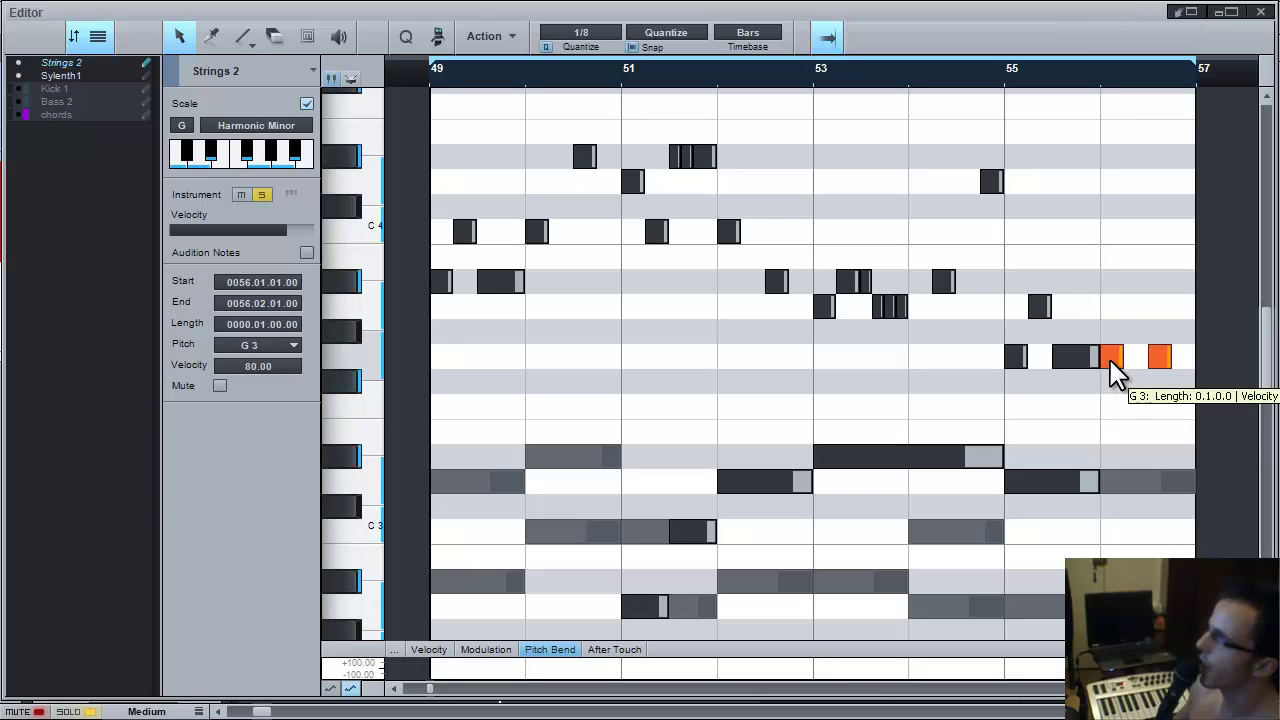
{"action": "left_click", "coordinate": [1120, 606]}
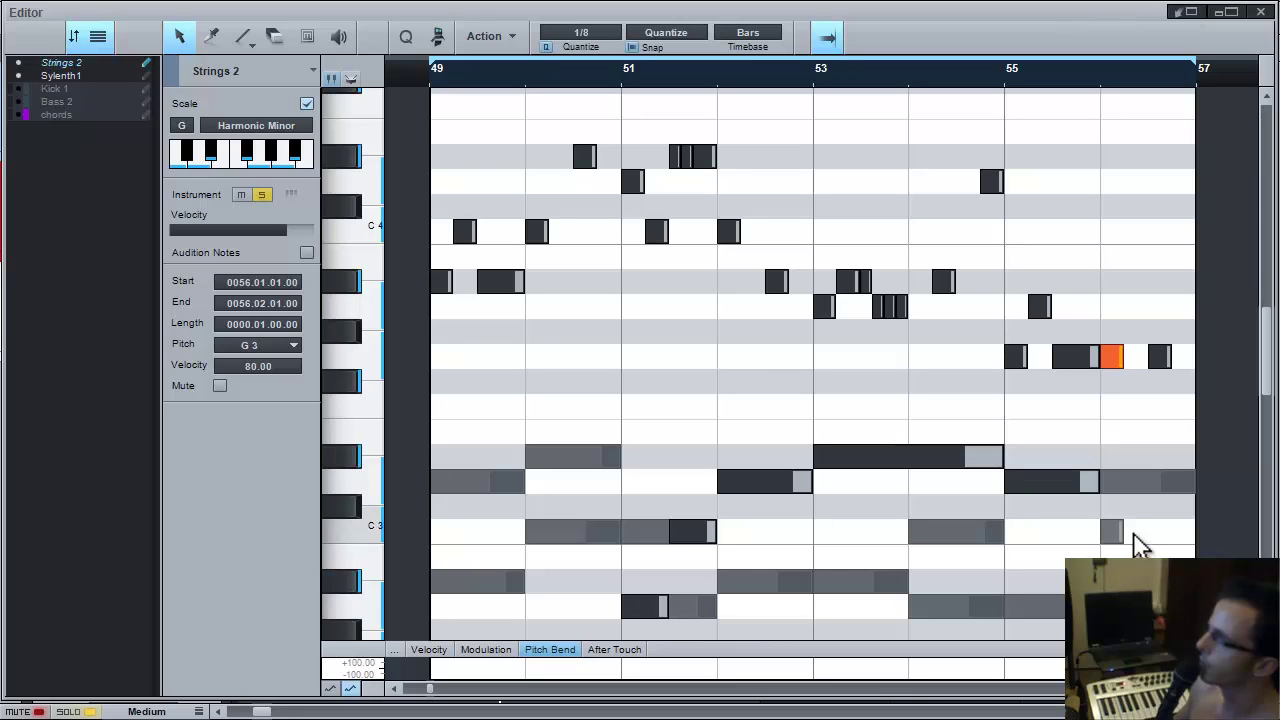
{"action": "key", "text": "Down"}
{"action": "key", "text": "Down"}
{"action": "key", "text": "Down"}
{"action": "key", "text": "Down"}
{"action": "key", "text": "Down"}
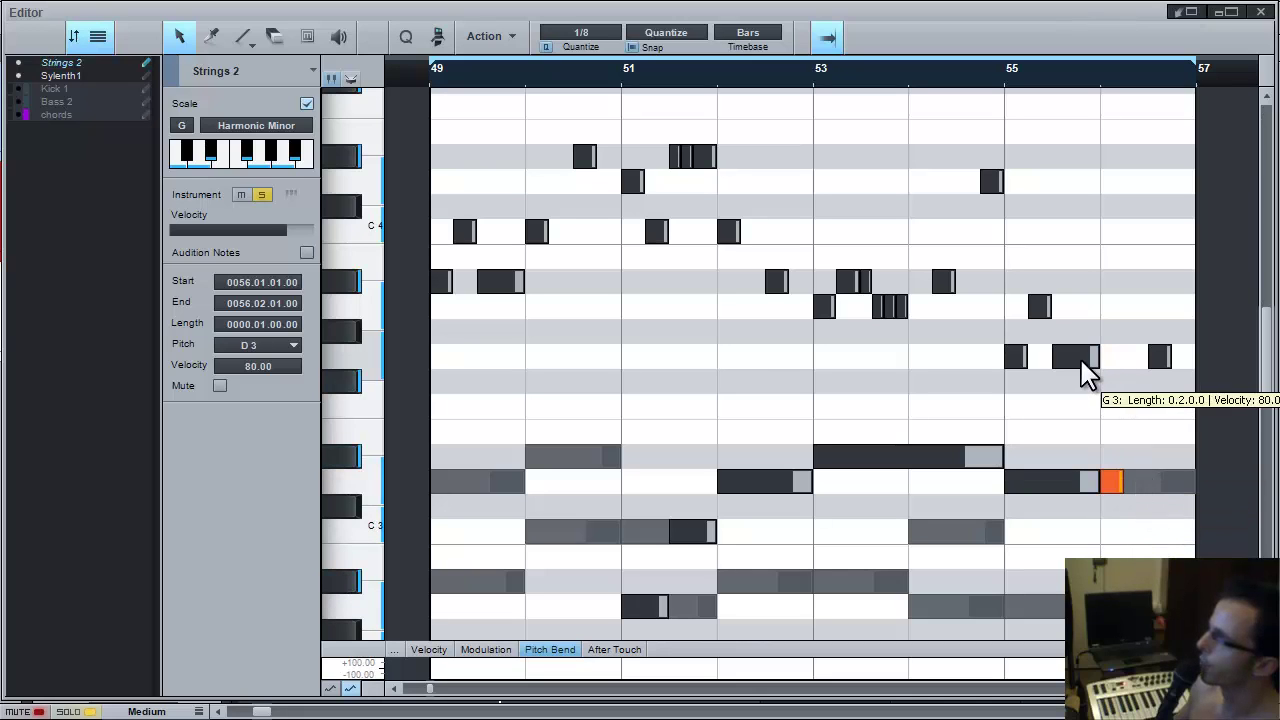
{"action": "left_click", "coordinate": [1114, 476]}
{"action": "left_click_drag", "start_coordinate": [1114, 476], "coordinate": [1121, 336]}
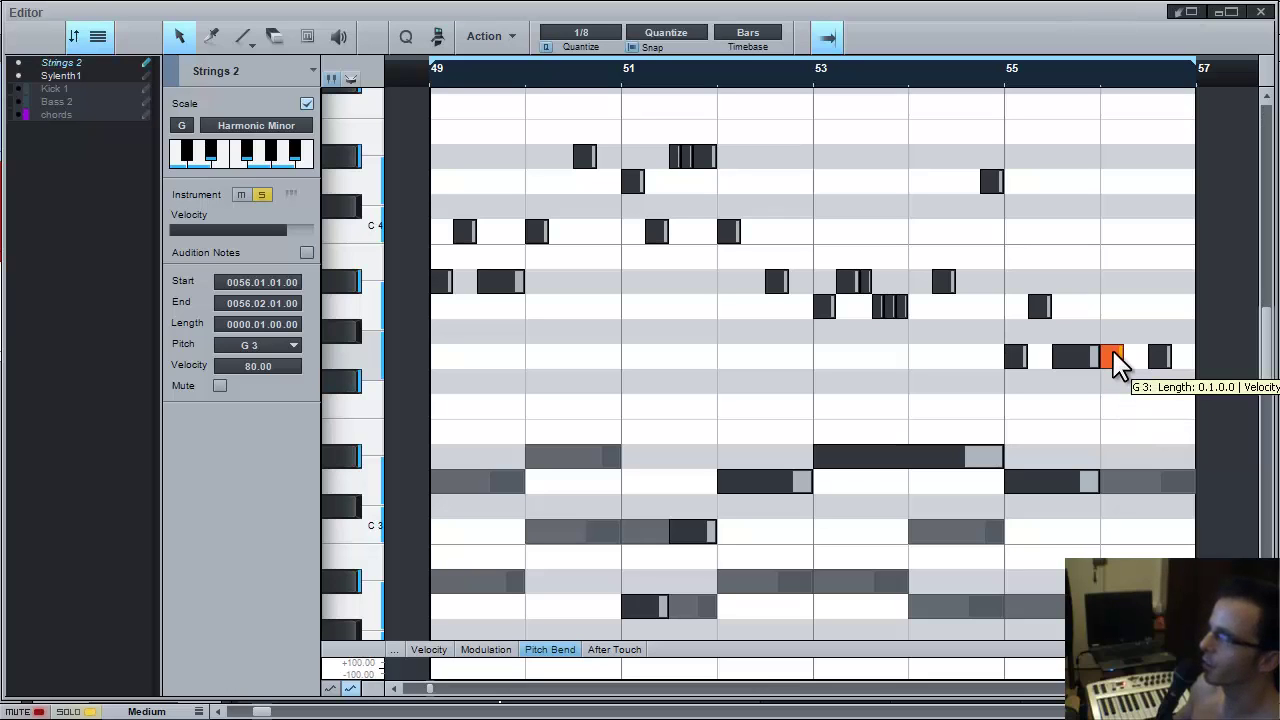
Lower bar 56's first melody note to F#3 and its last note to D#3
{"action": "left_click_drag", "start_coordinate": [1116, 362], "coordinate": [1120, 388]}
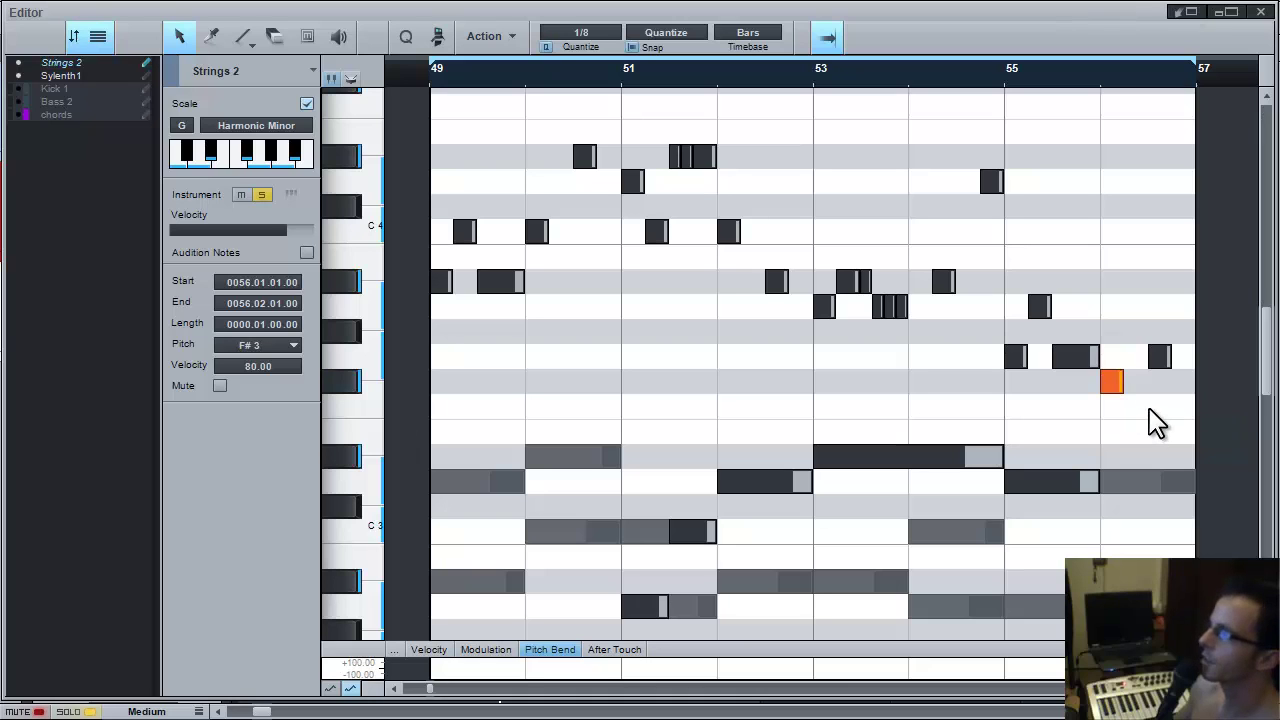
{"action": "scroll", "coordinate": [1153, 427], "scroll_direction": "down", "scroll_amount": 3}
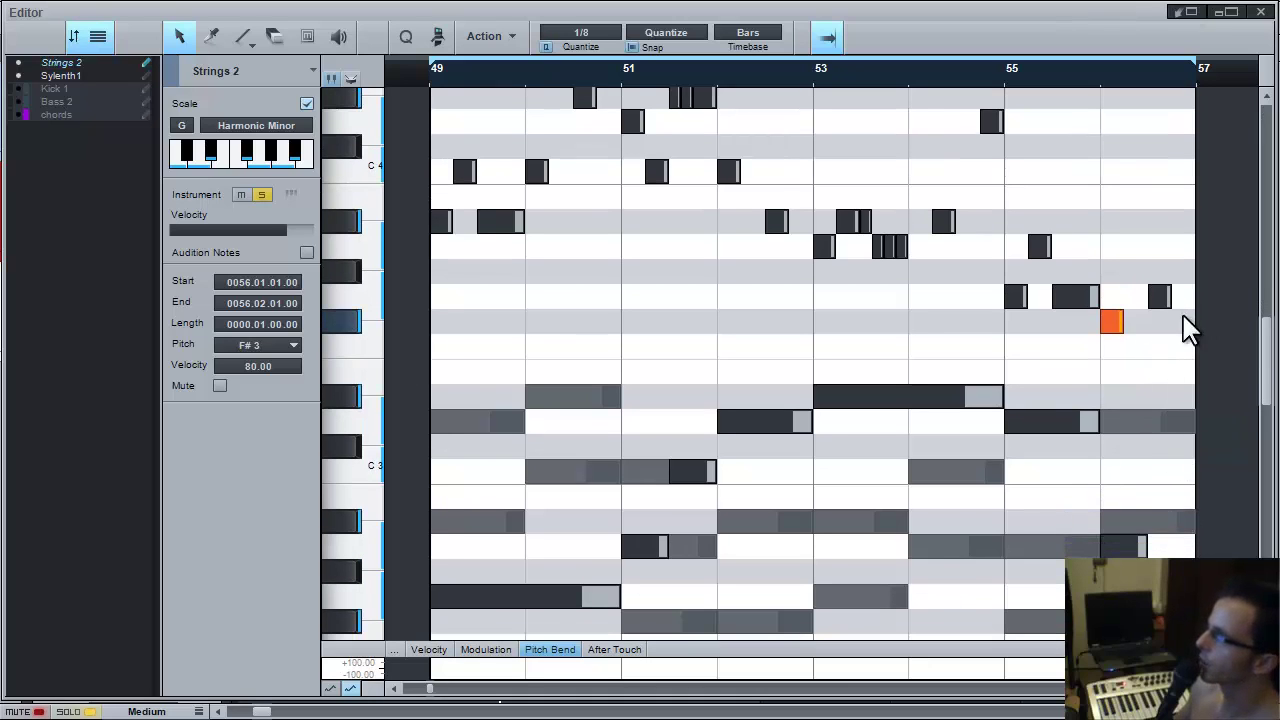
{"action": "left_click", "coordinate": [1161, 298]}
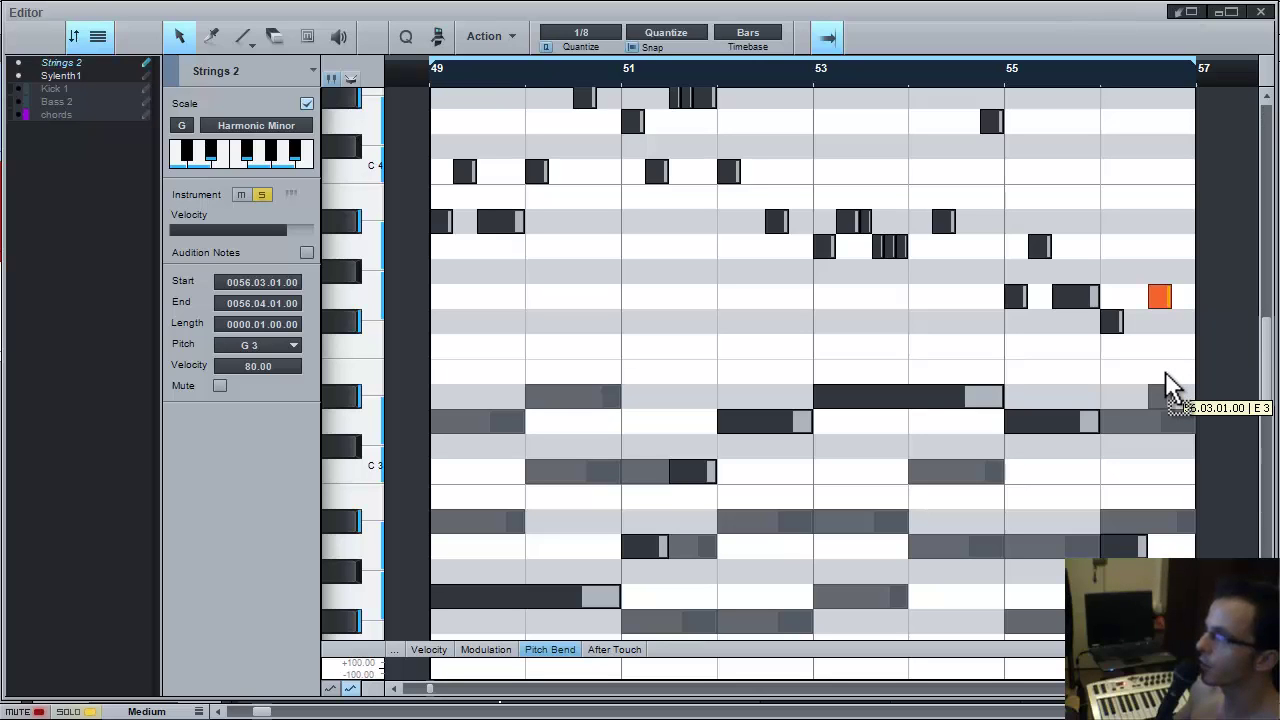
{"action": "key", "text": "Down"}
{"action": "key", "text": "Down"}
{"action": "key", "text": "Down"}
{"action": "key", "text": "Down"}
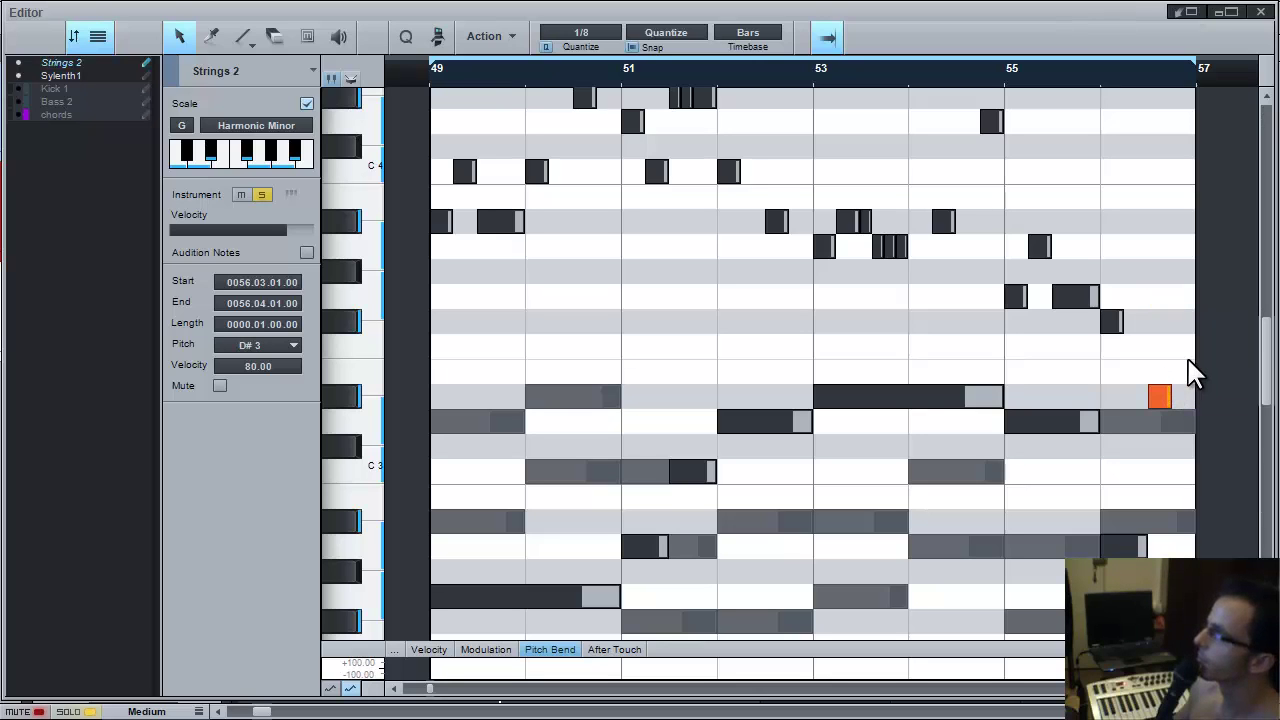
Close the note editor during playback and mute the Sylenth1 track
{"action": "scroll", "coordinate": [1195, 373], "scroll_direction": "up", "scroll_amount": 1}
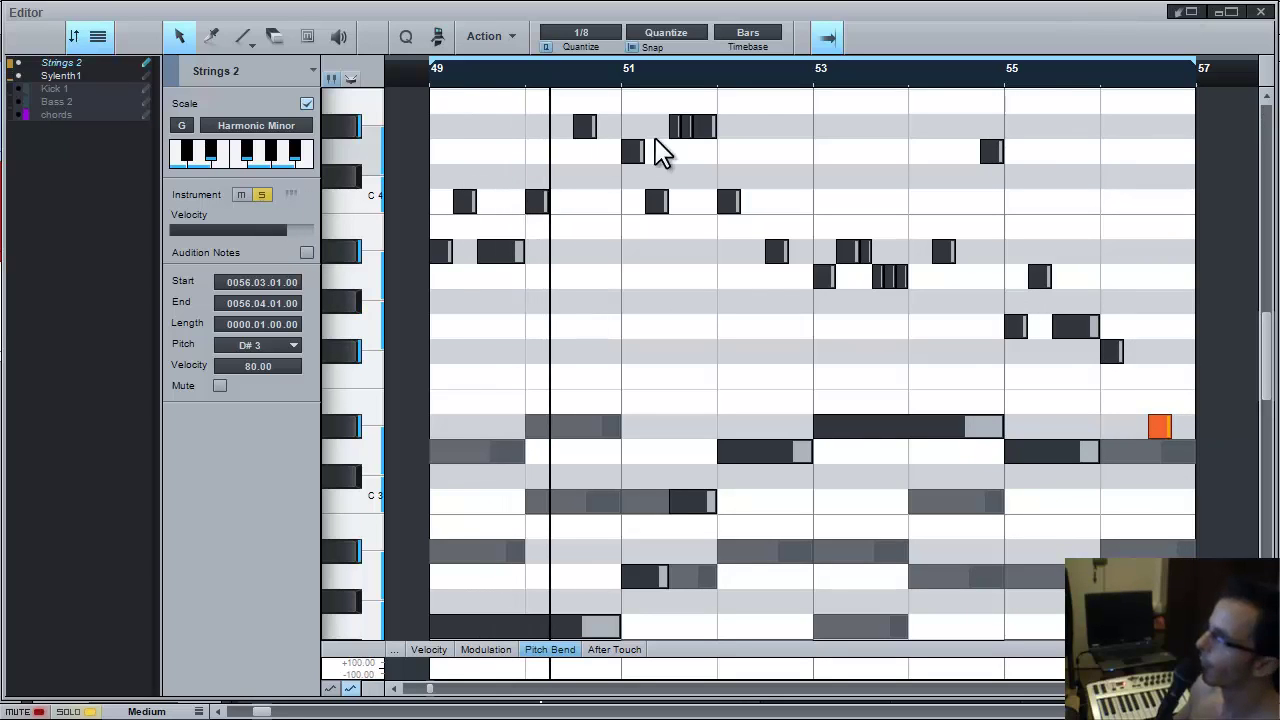
{"action": "left_click", "coordinate": [1258, 14]}
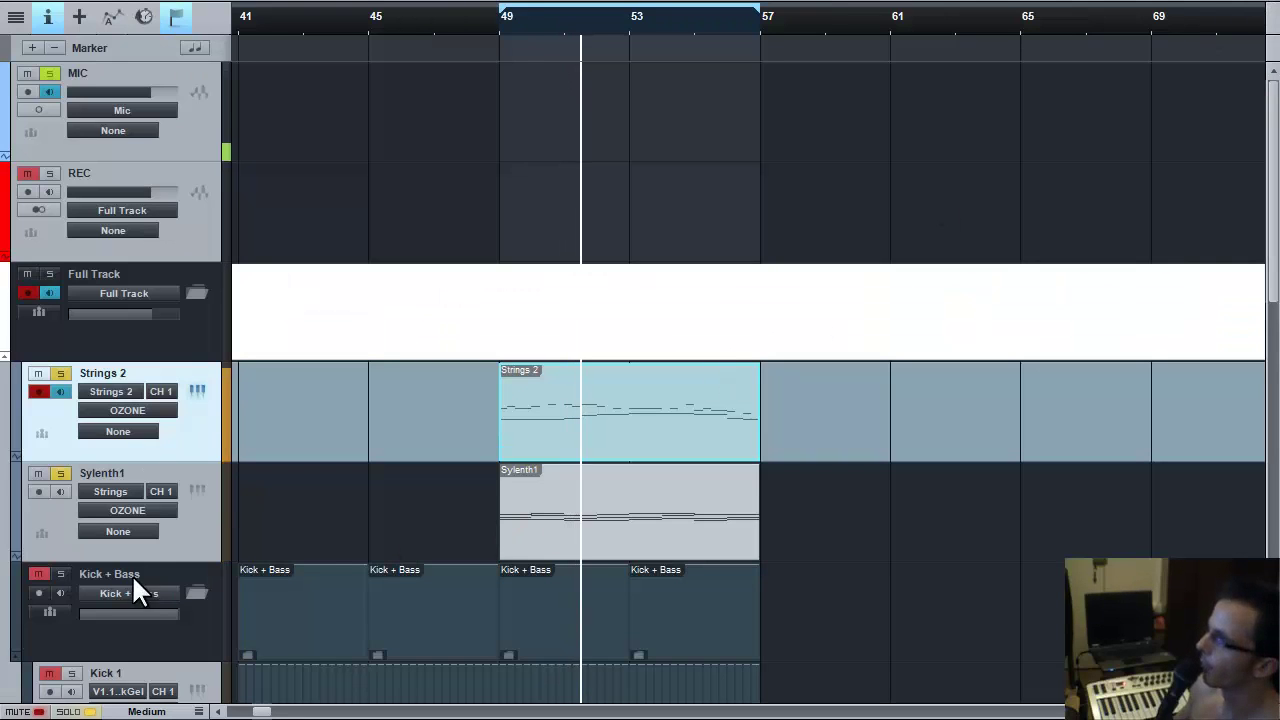
{"action": "left_click", "coordinate": [37, 472]}
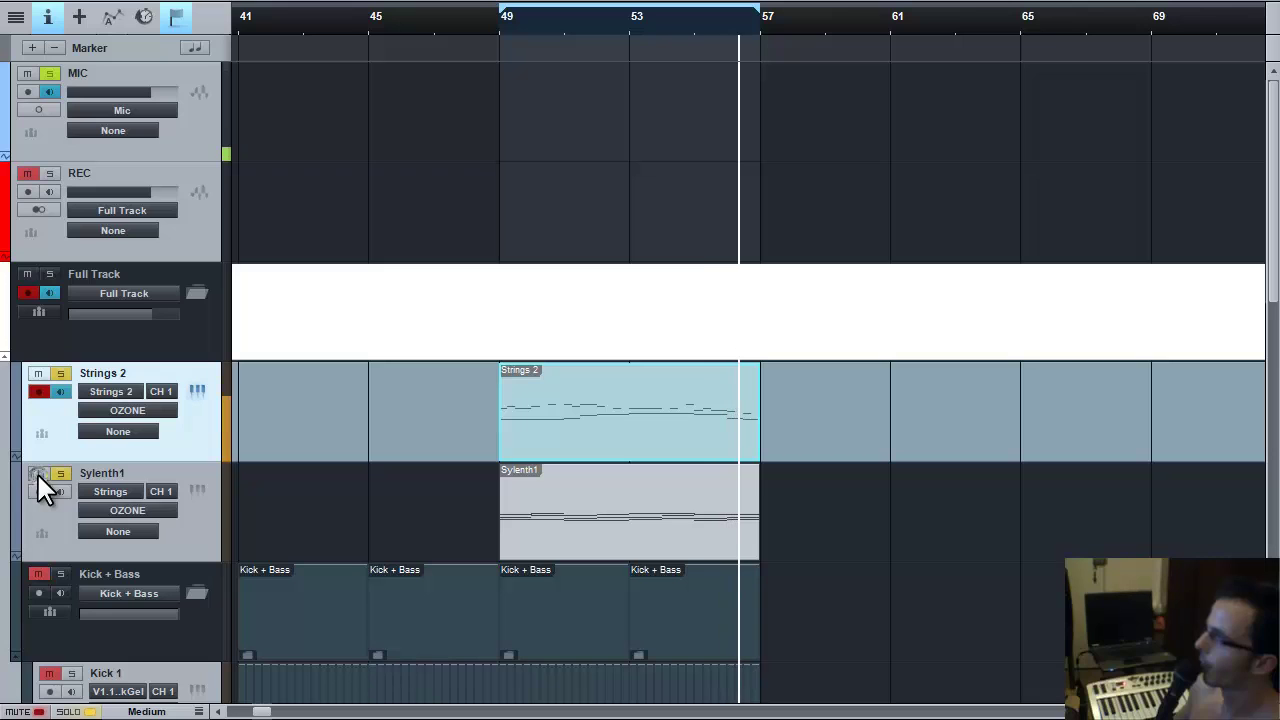
Move the two melody notes in bar 54 of the Strings 2 part one beat earlier, so the first starts at 54.01
{"action": "double_click", "coordinate": [610, 403]}
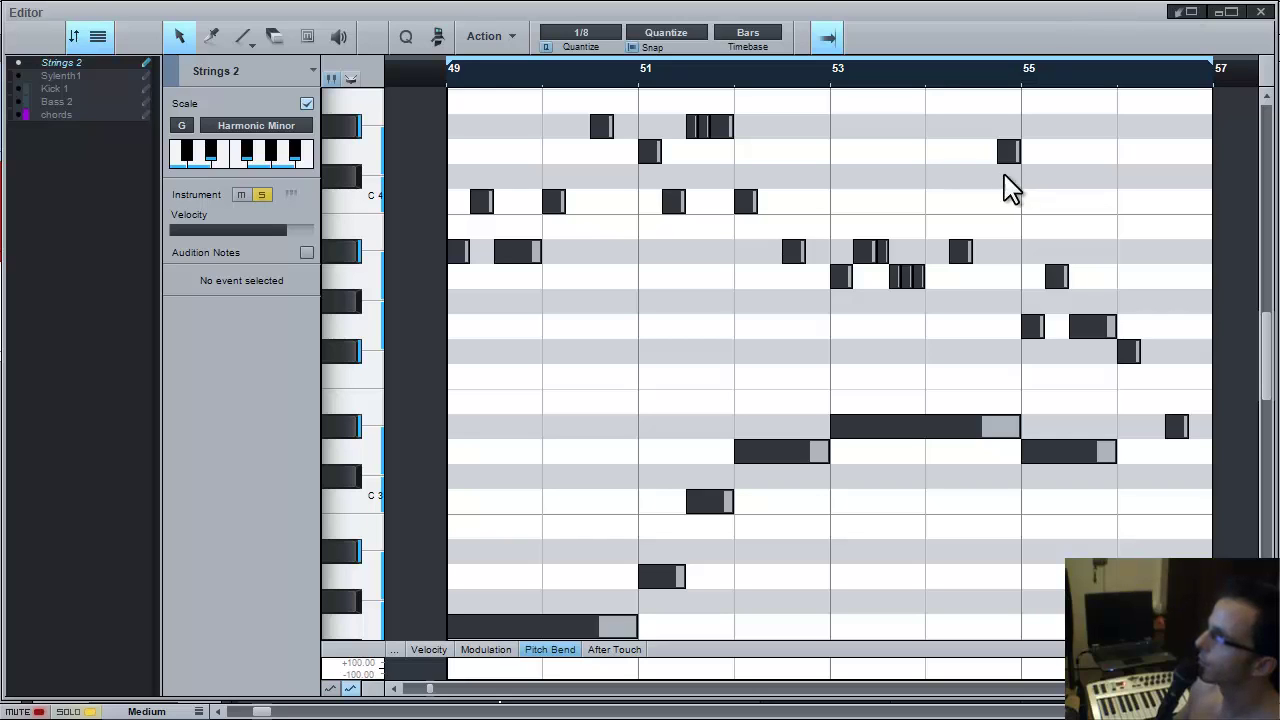
{"action": "left_click_drag", "start_coordinate": [943, 122], "coordinate": [1024, 296]}
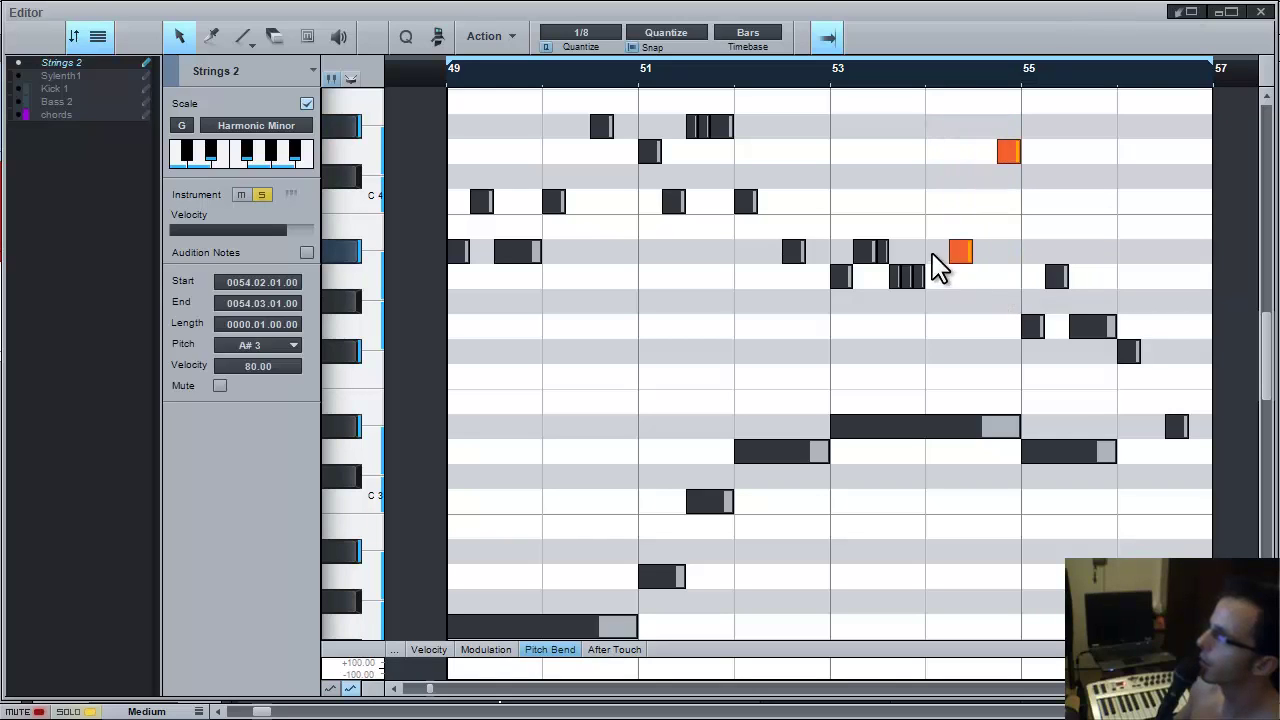
{"action": "left_click_drag", "start_coordinate": [962, 262], "coordinate": [944, 263]}
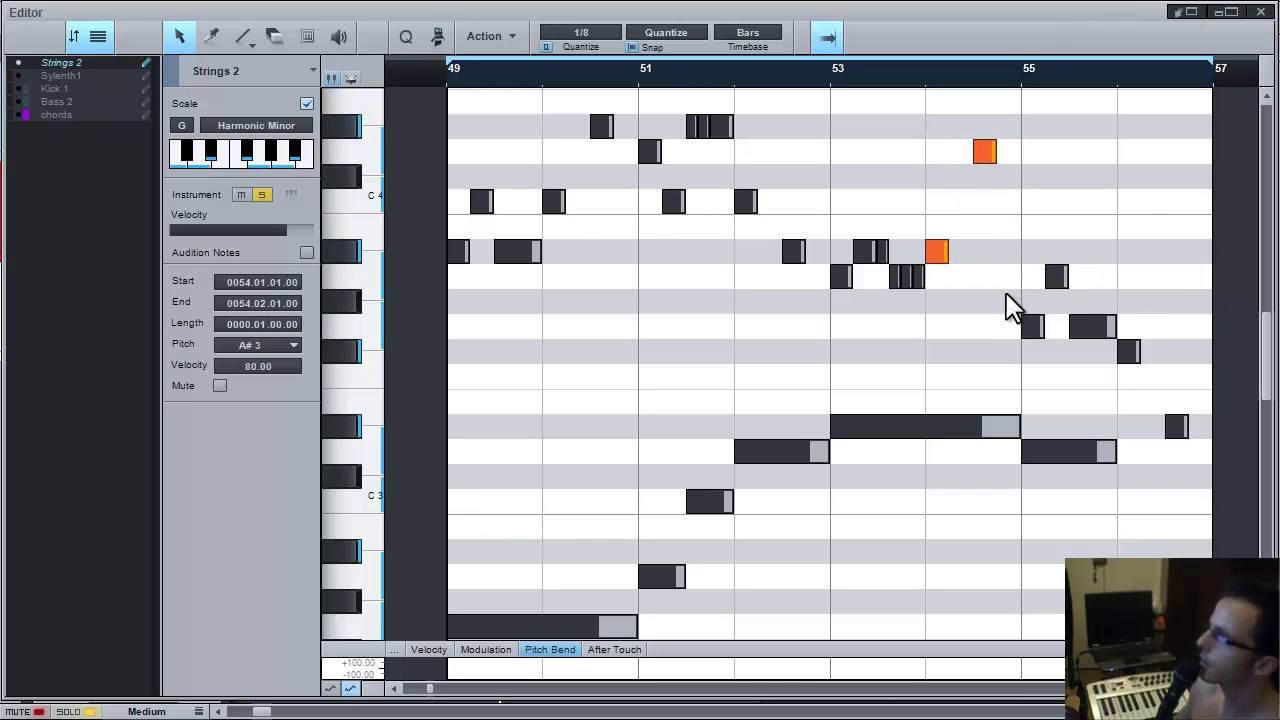
{"action": "left_click", "coordinate": [985, 305]}
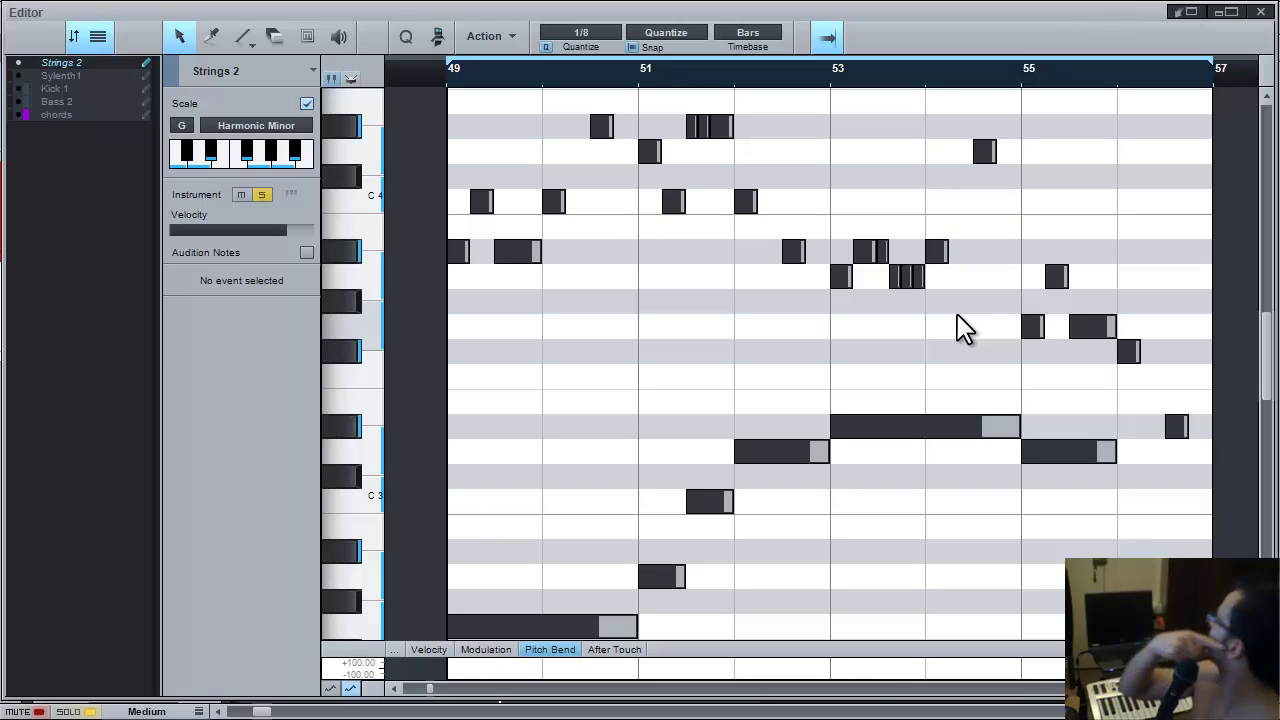
Play the revised melody with the Sylenth1 chords, closing the note editor to listen in the arrangement
{"action": "key", "text": "space"}
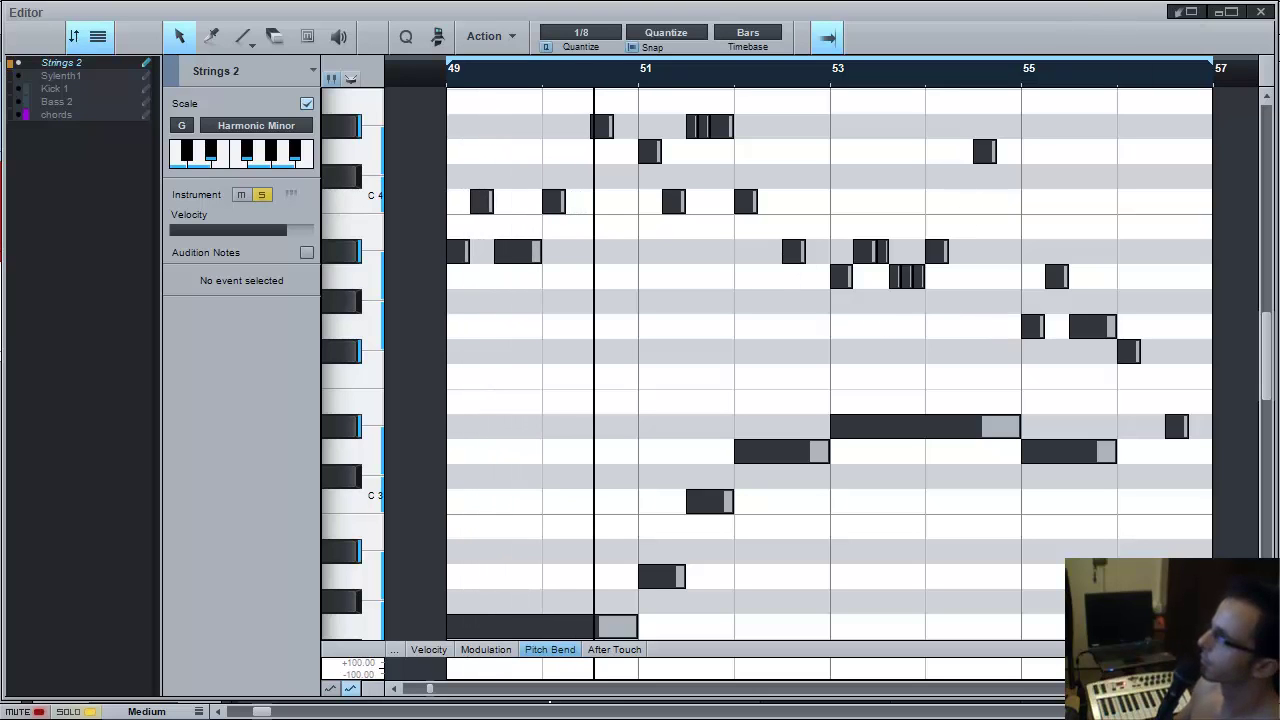
{"action": "left_click", "coordinate": [1259, 12]}
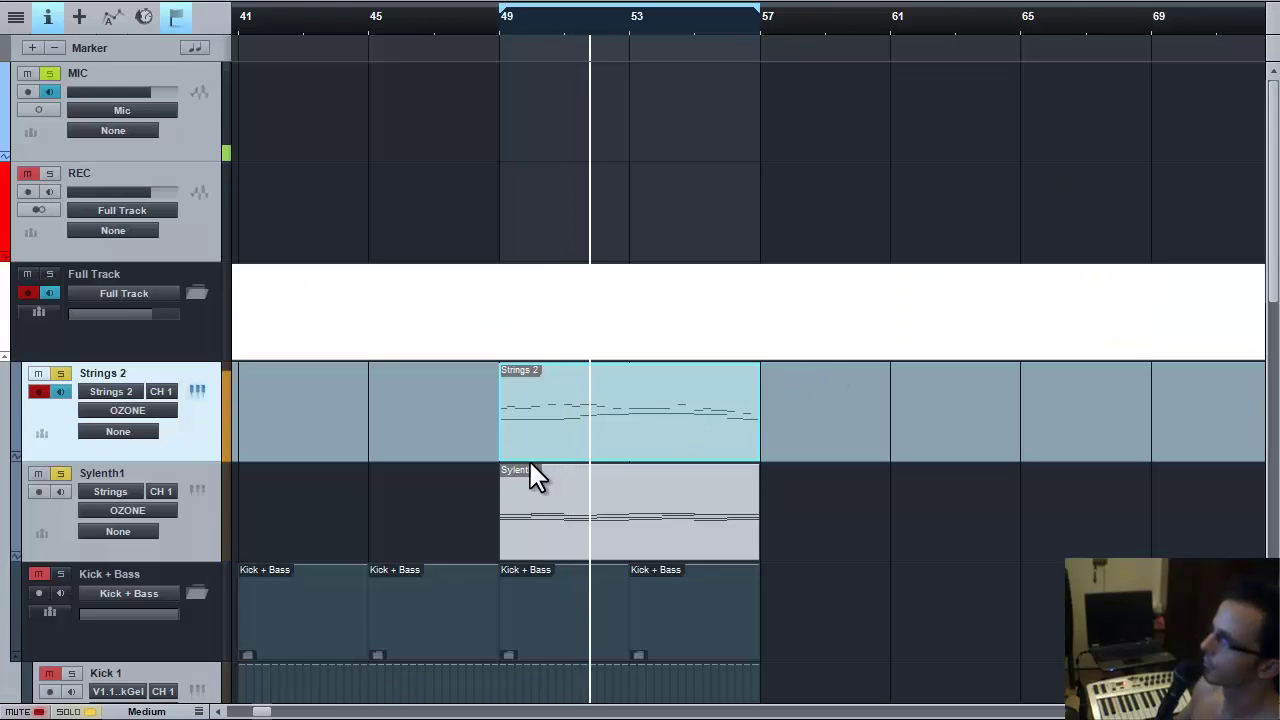
{"action": "left_click", "coordinate": [474, 467]}
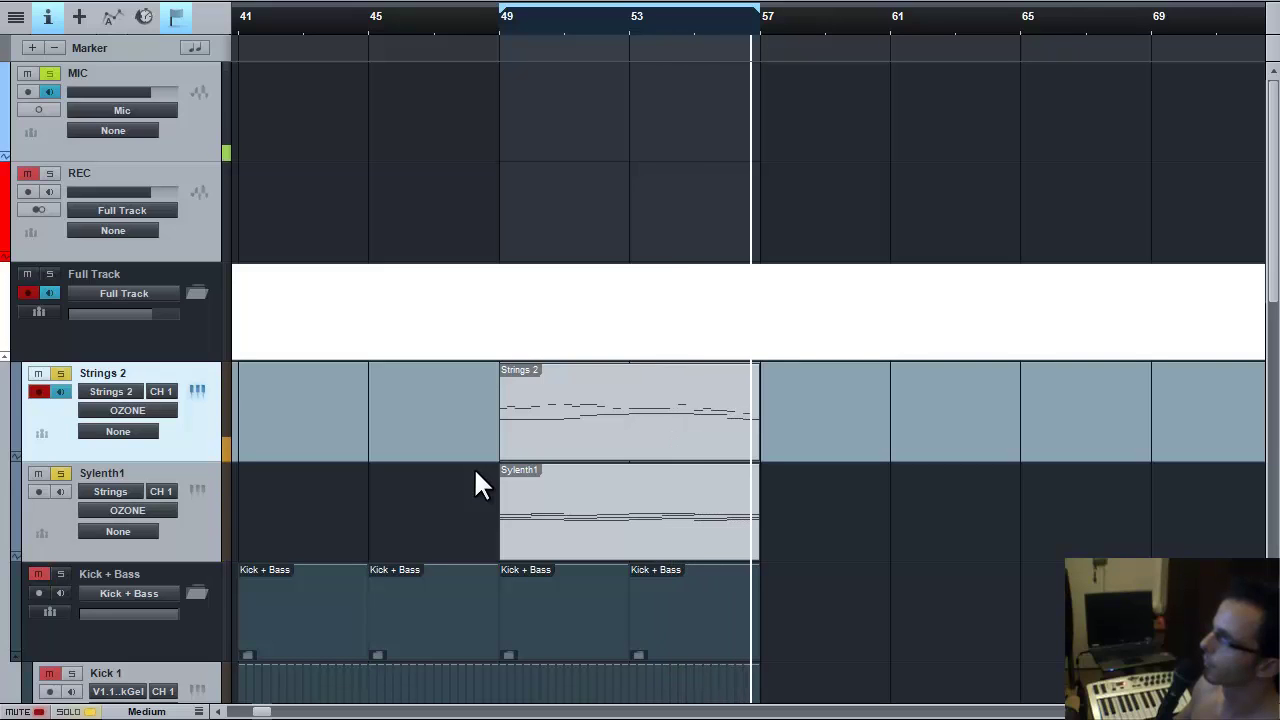
{"action": "key", "text": "space"}
Time-stretch the Strings 2 and Sylenth1 parts together to half their length, ending at bar 53, and play them back
{"action": "left_click_drag", "start_coordinate": [783, 434], "coordinate": [629, 496]}
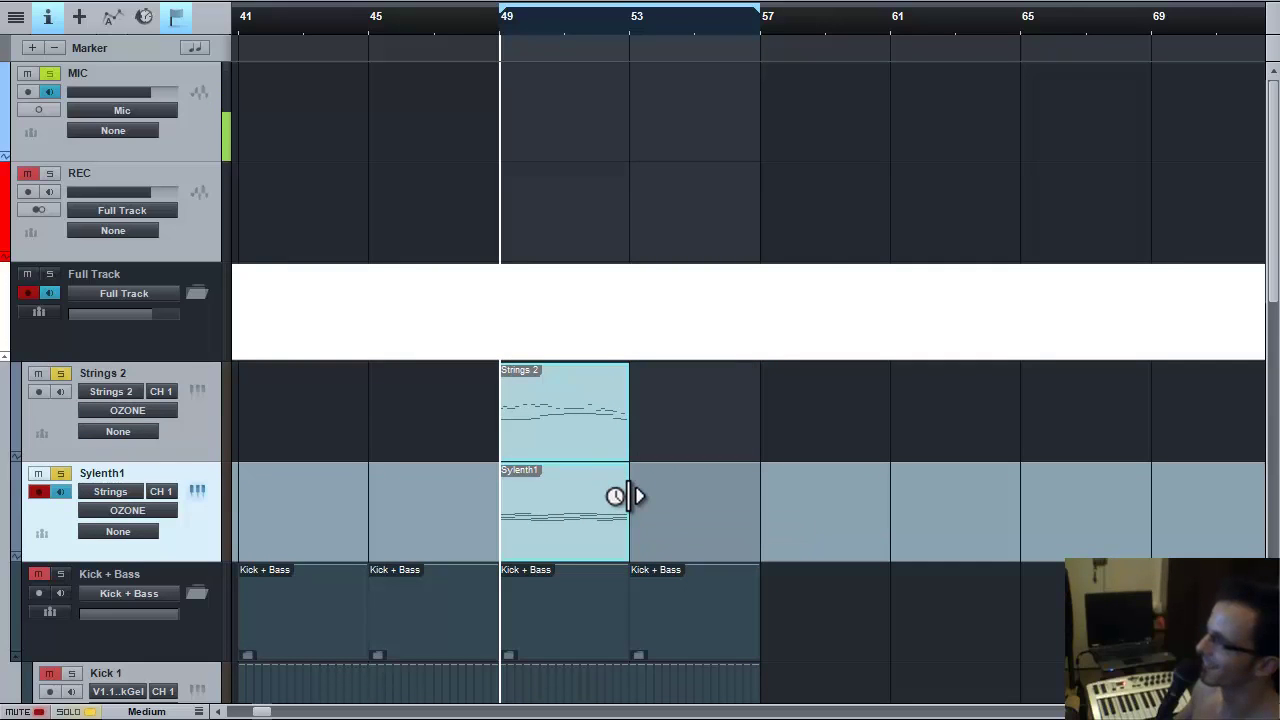
{"action": "key", "text": "space"}
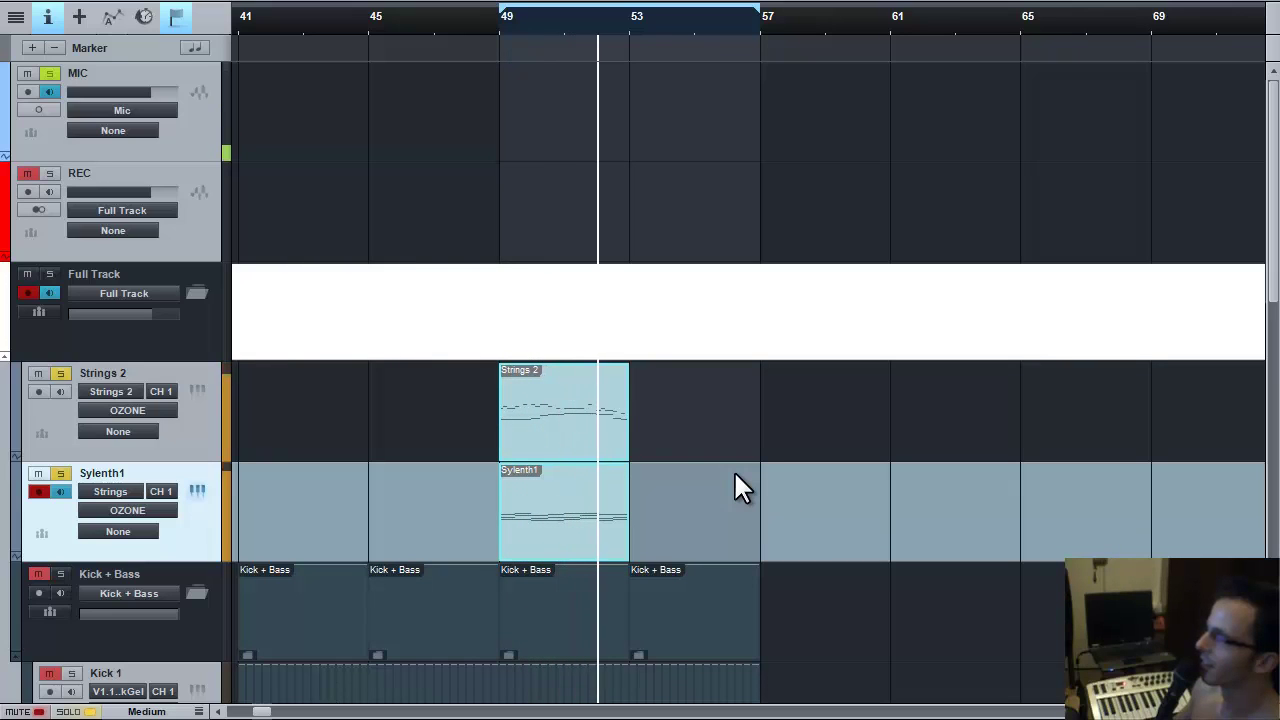
{"action": "key", "text": "space"}
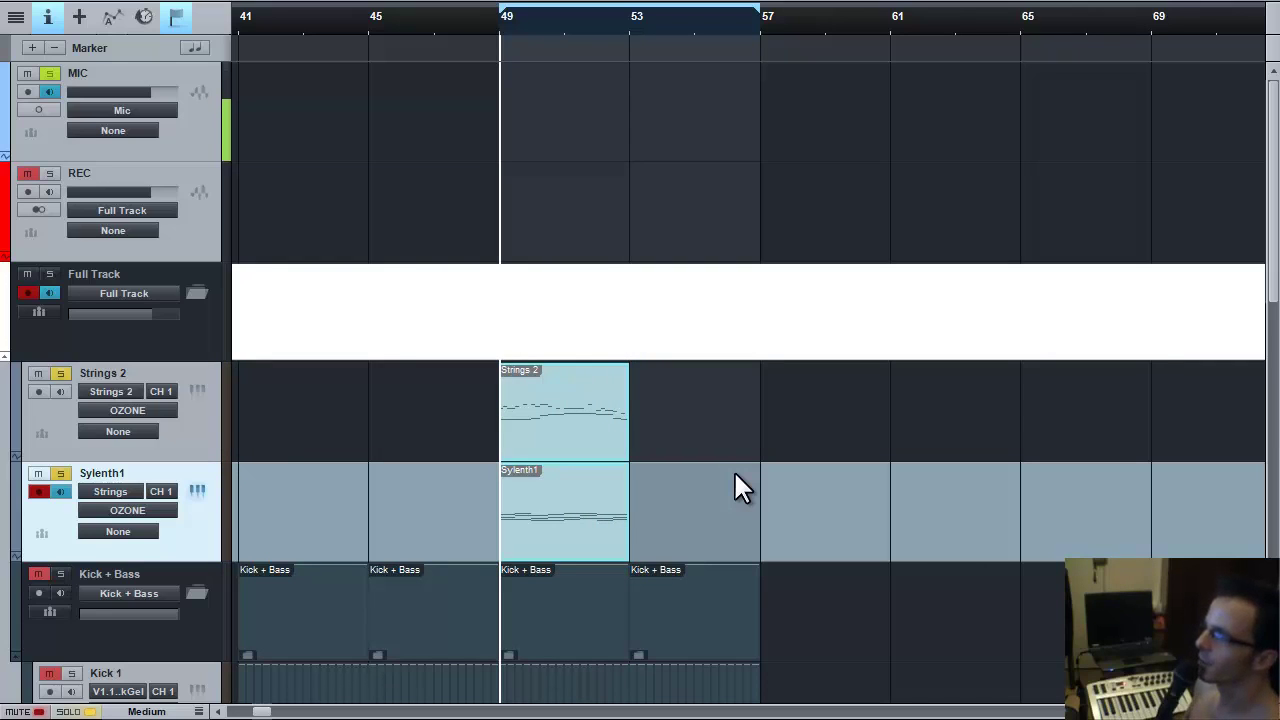
Open the note editor for the Sylenth1 and Strings 2 parts and examine the lowest chord notes across bars 49–52
{"action": "double_click", "coordinate": [605, 510]}
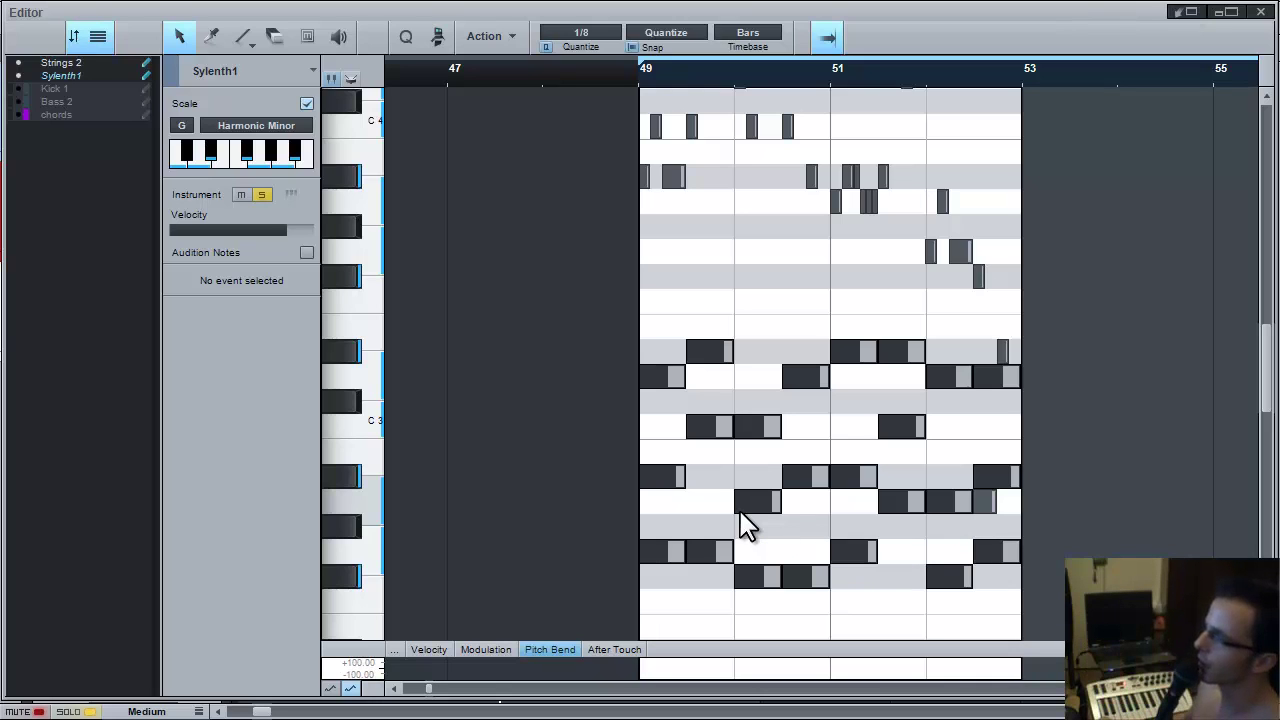
{"action": "left_click", "coordinate": [667, 552]}
{"action": "left_click_drag", "start_coordinate": [668, 549], "coordinate": [715, 550]}
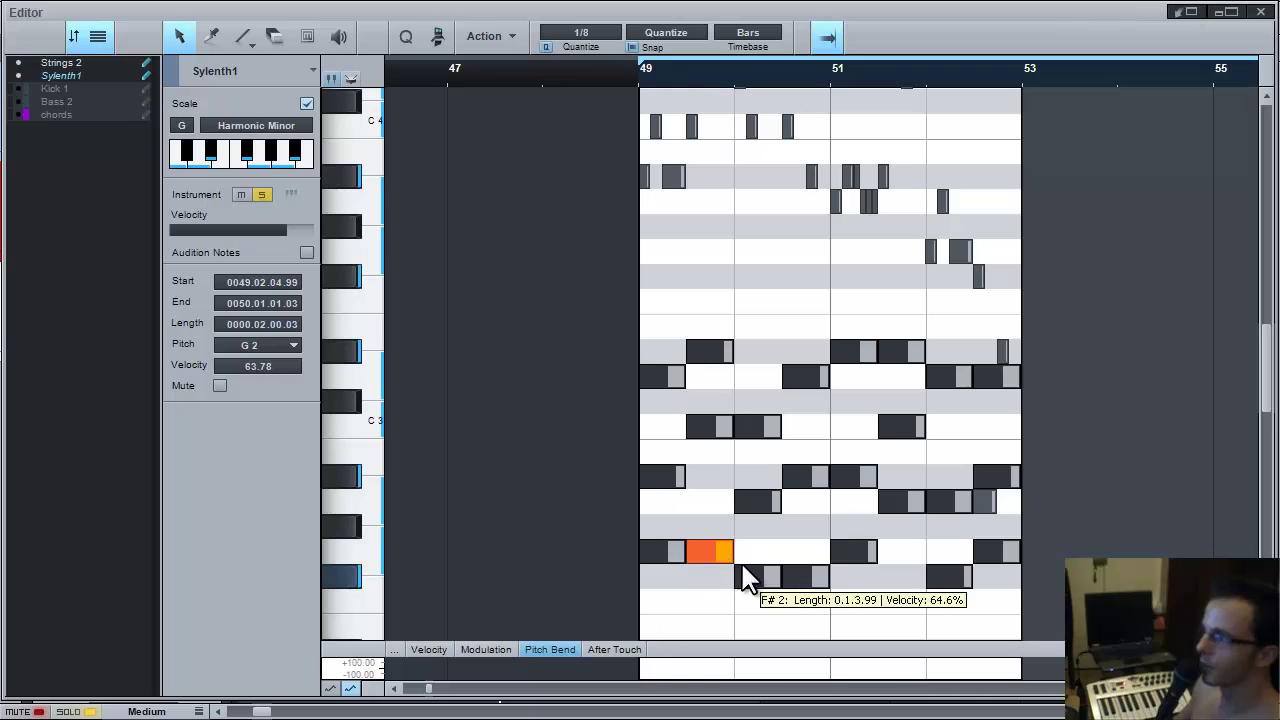
{"action": "left_click", "coordinate": [851, 553]}
{"action": "left_click", "coordinate": [898, 500]}
{"action": "left_click", "coordinate": [946, 571]}
{"action": "left_click", "coordinate": [1000, 553]}
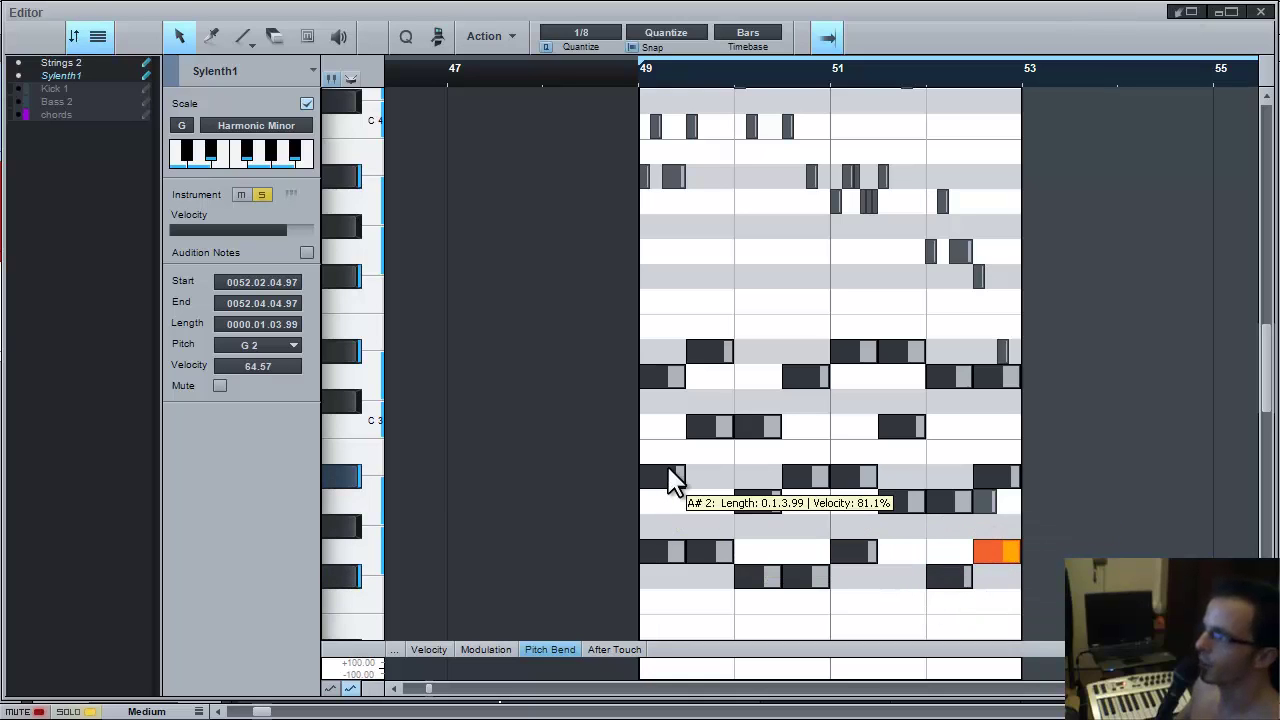
Examine the middle notes of the Sylenth1 chords one by one across bars 49–52
{"action": "left_click", "coordinate": [668, 474]}
{"action": "left_click", "coordinate": [708, 428]}
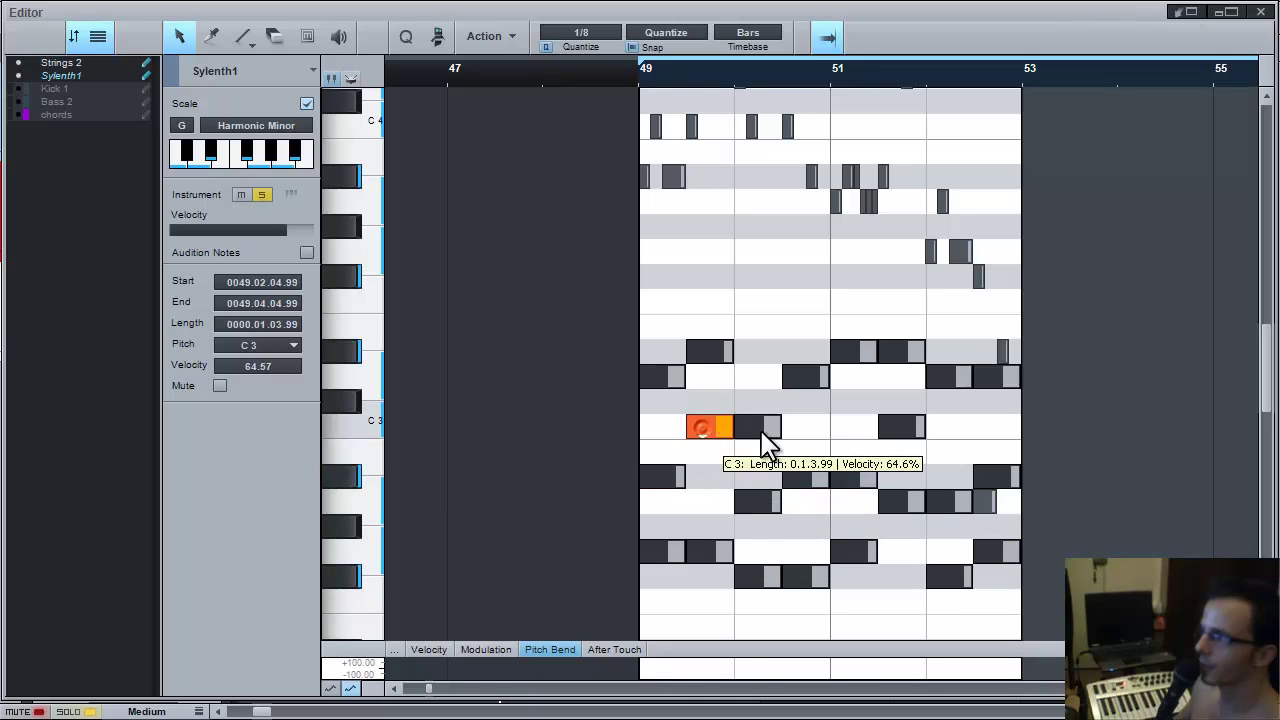
{"action": "left_click", "coordinate": [768, 436]}
{"action": "left_click", "coordinate": [728, 436]}
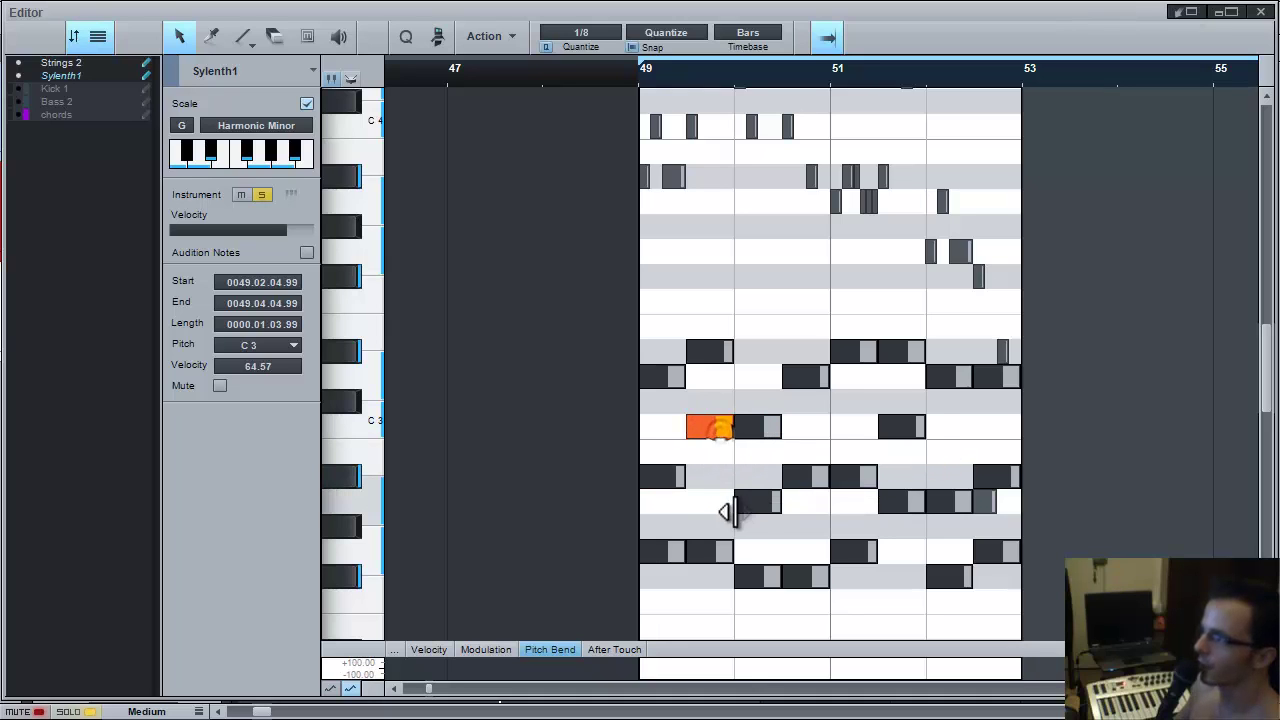
{"action": "left_click", "coordinate": [754, 510]}
{"action": "left_click", "coordinate": [808, 482]}
{"action": "left_click", "coordinate": [864, 476]}
{"action": "left_click", "coordinate": [903, 428]}
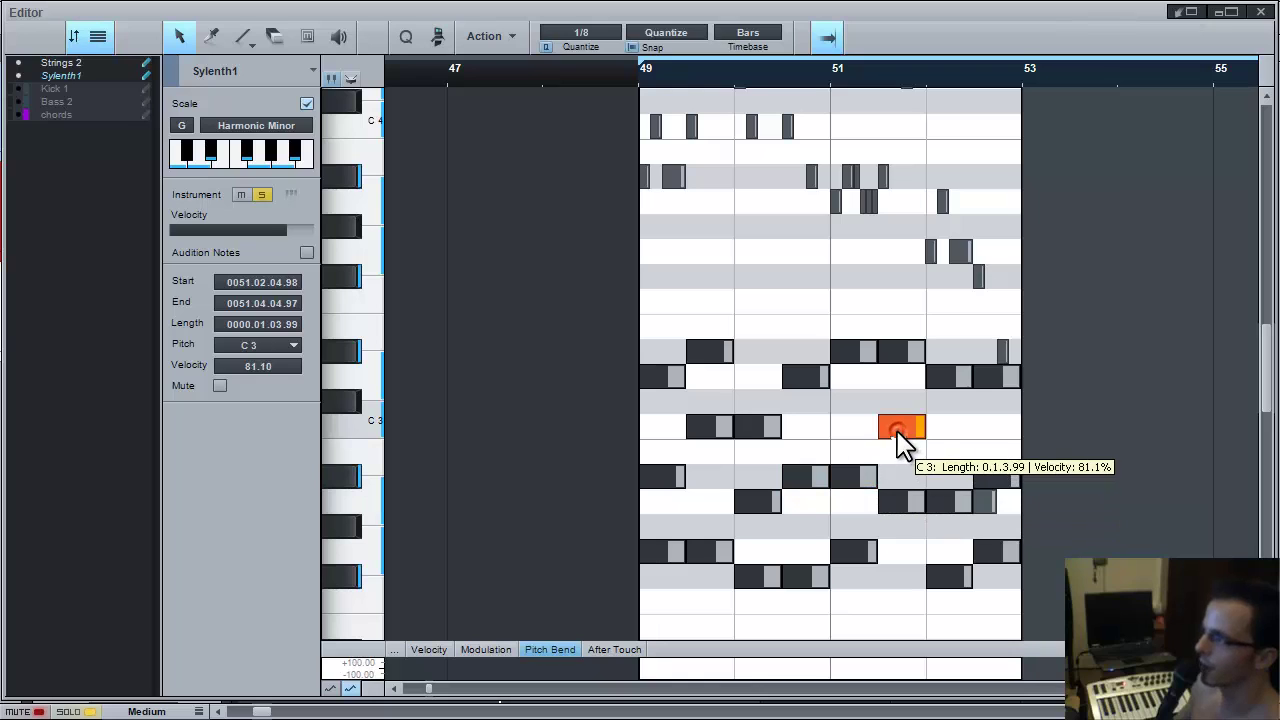
{"action": "left_click", "coordinate": [943, 500]}
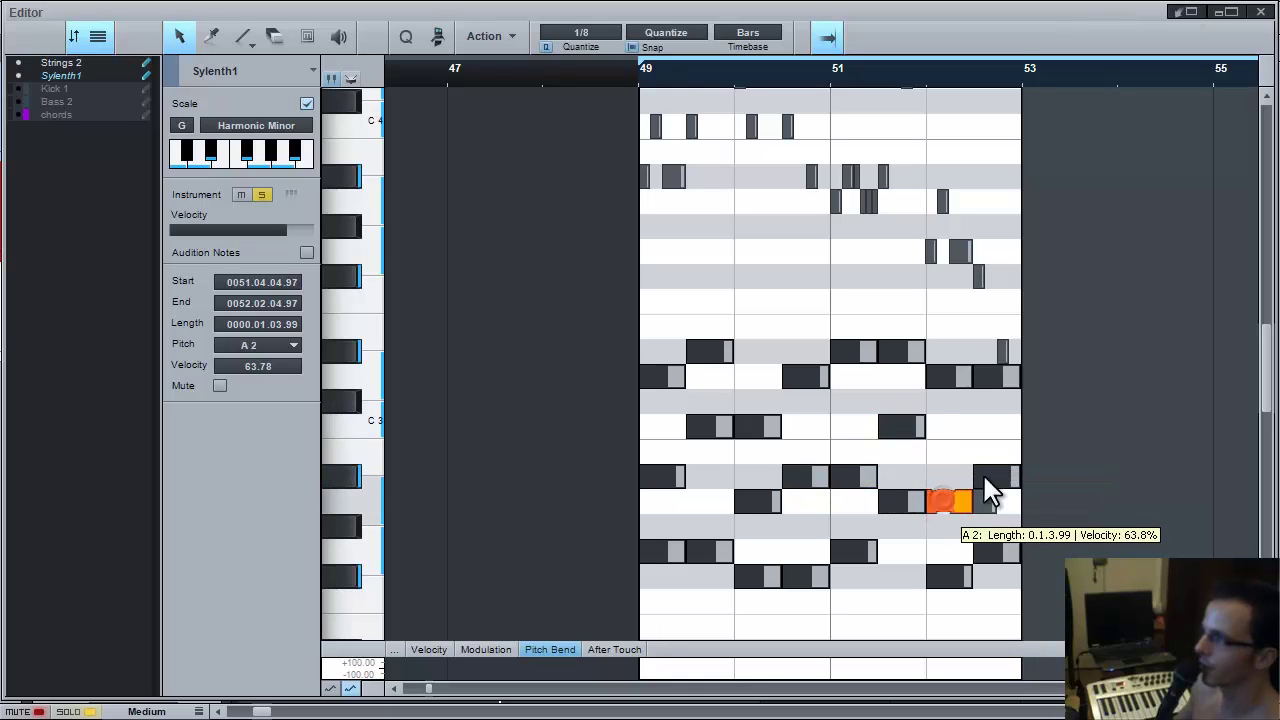
Examine the top chord notes against the strings melody in bars 49–52 and close the note editor
{"action": "left_click", "coordinate": [655, 380]}
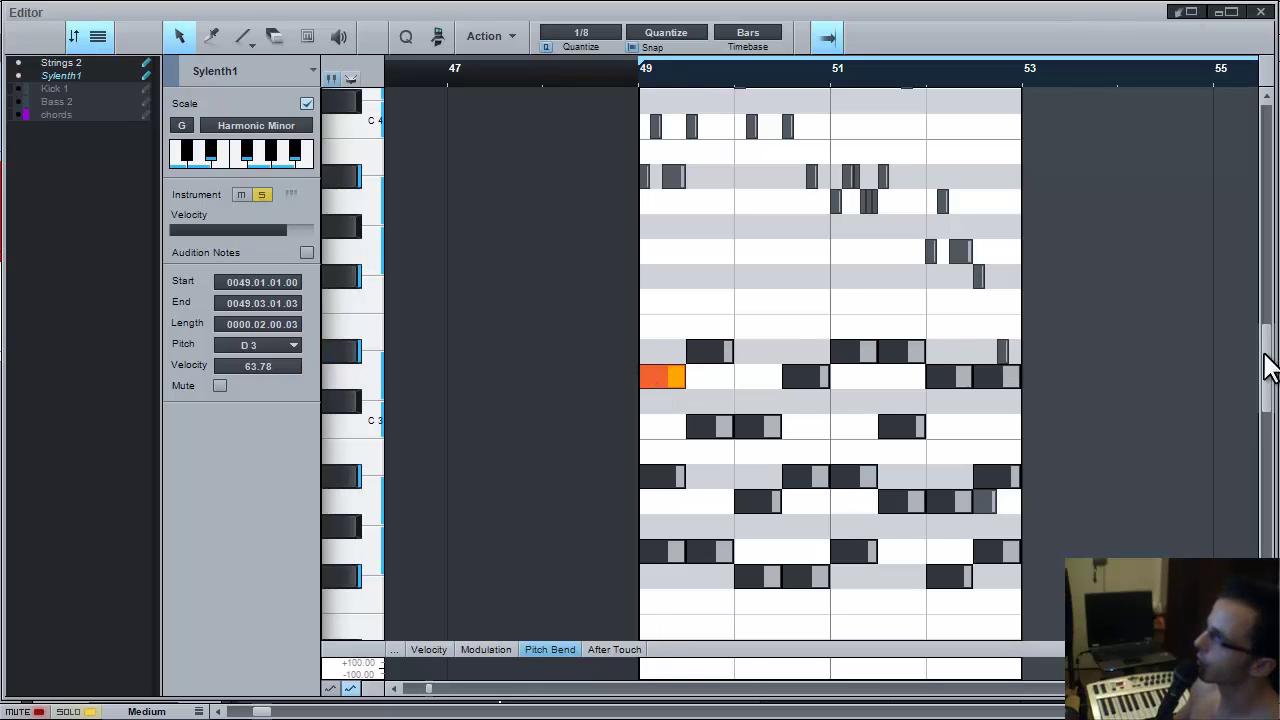
{"action": "left_click_drag", "start_coordinate": [1265, 355], "coordinate": [1266, 343]}
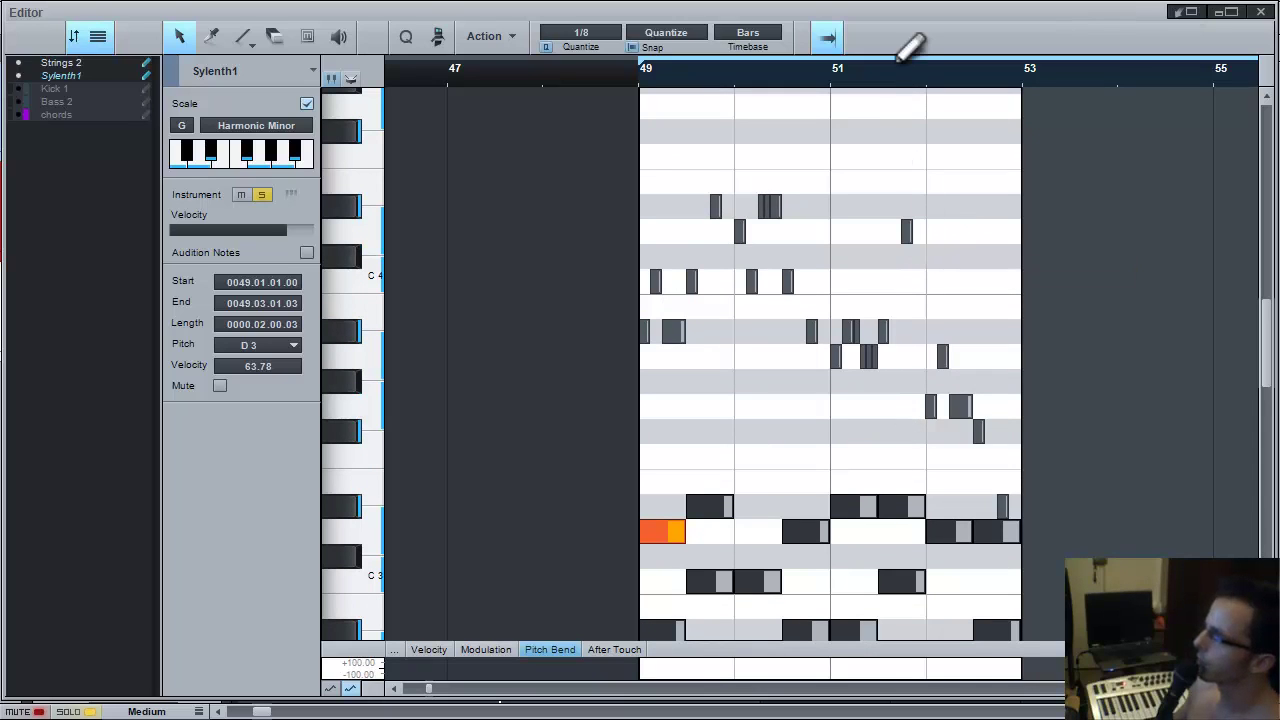
{"action": "left_click_drag", "start_coordinate": [899, 88], "coordinate": [923, 109]}
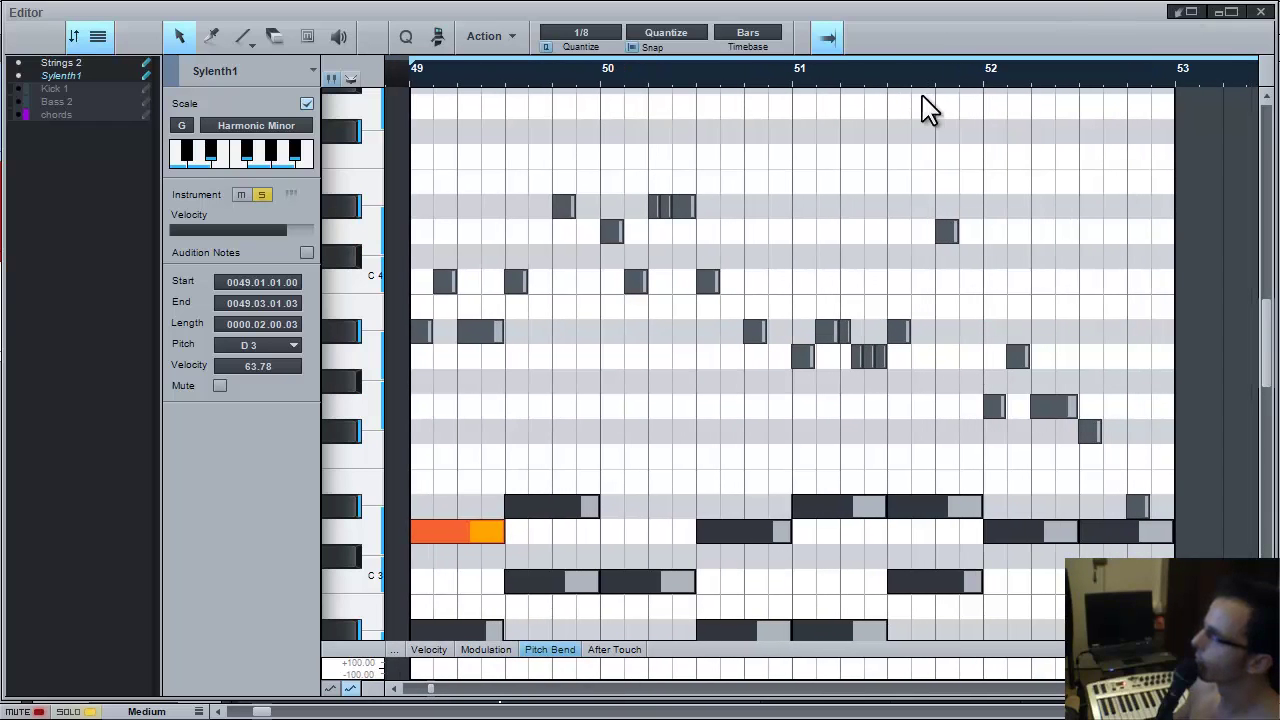
{"action": "left_click", "coordinate": [890, 242]}
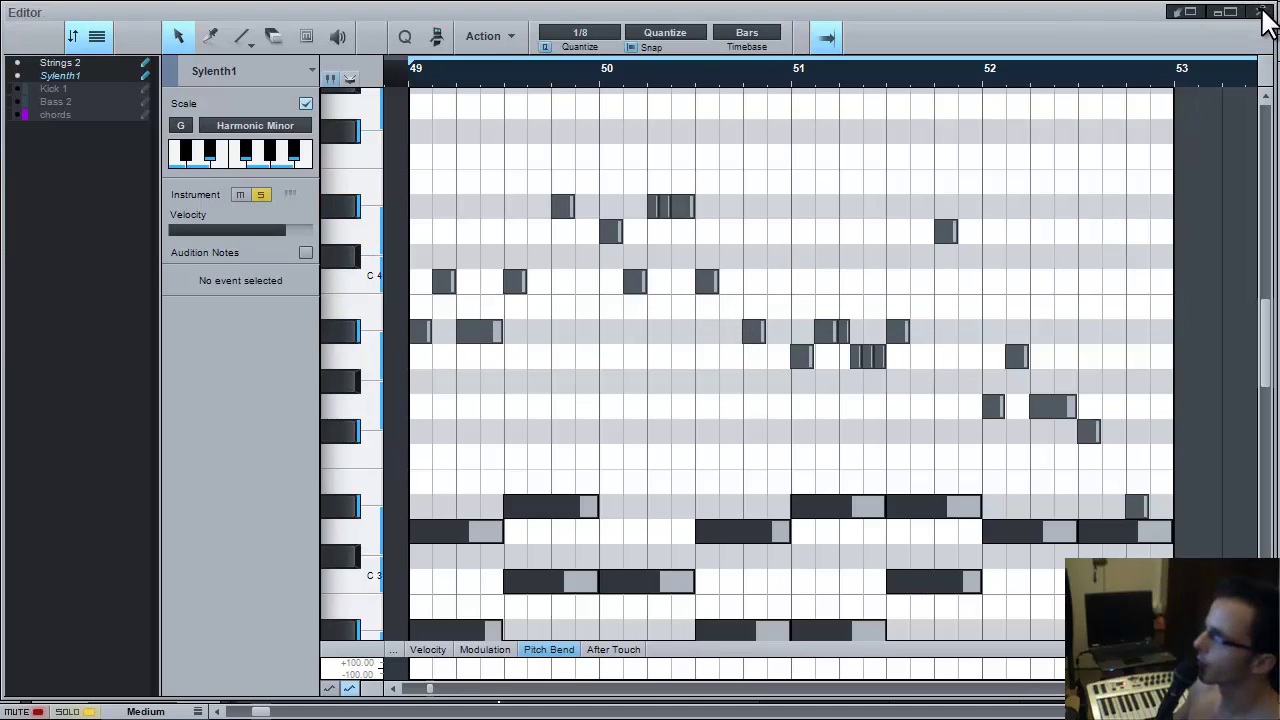
{"action": "left_click", "coordinate": [1259, 12]}
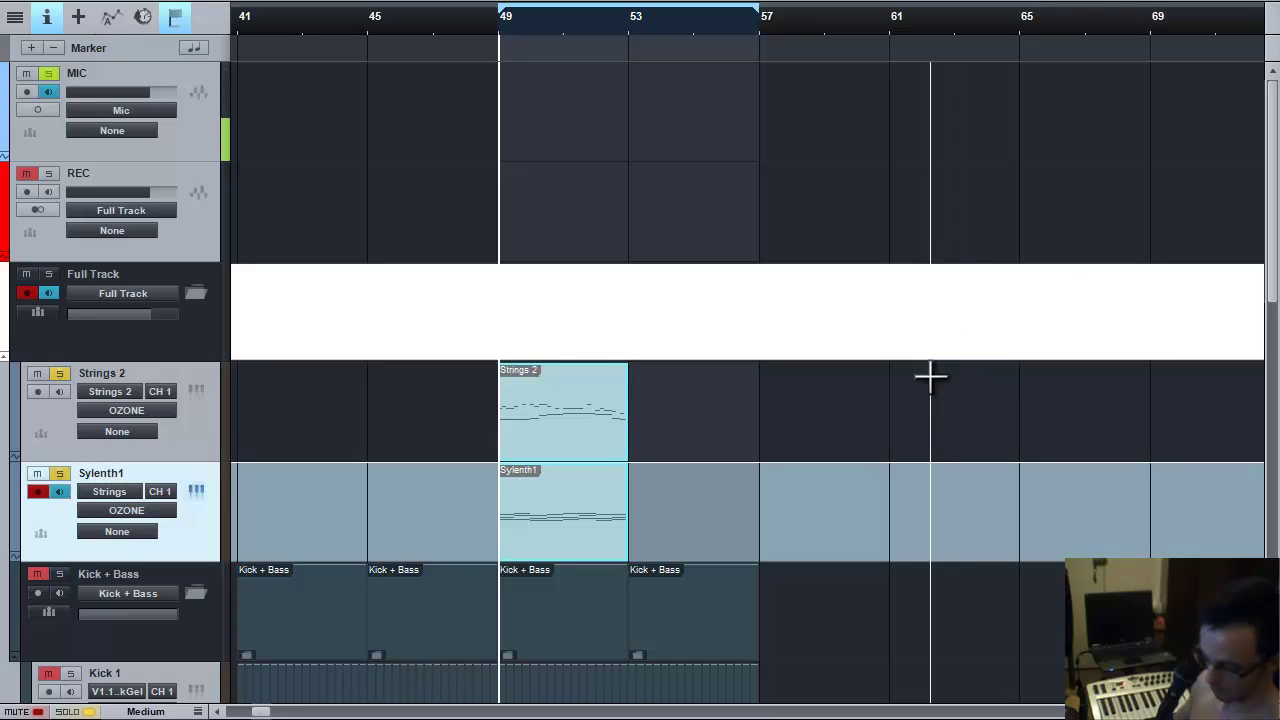